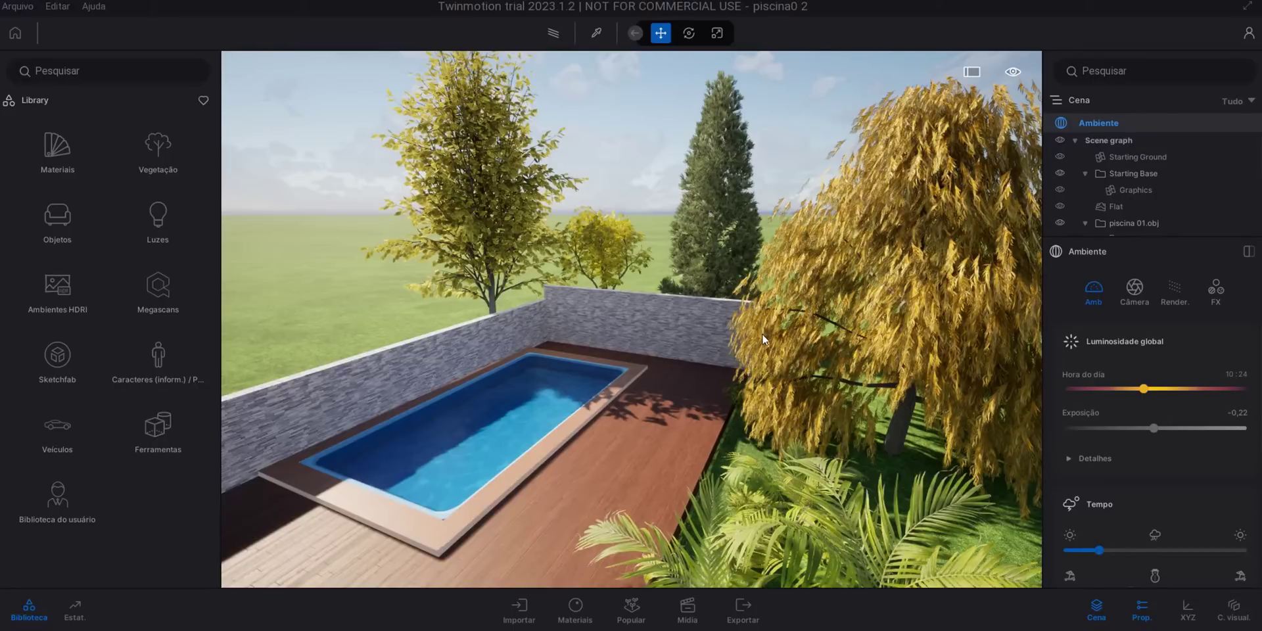
# Inspect the pool water, its stone border, the wooden deck and the surrounding stone walls from several angles and distances
pyautogui.keyDown('shift'); pyautogui.moveTo(719, 373); pyautogui.dragTo(772, 373, button='middle'); pyautogui.keyUp('shift')
pyautogui.moveTo(650, 371); pyautogui.dragTo(724, 372)
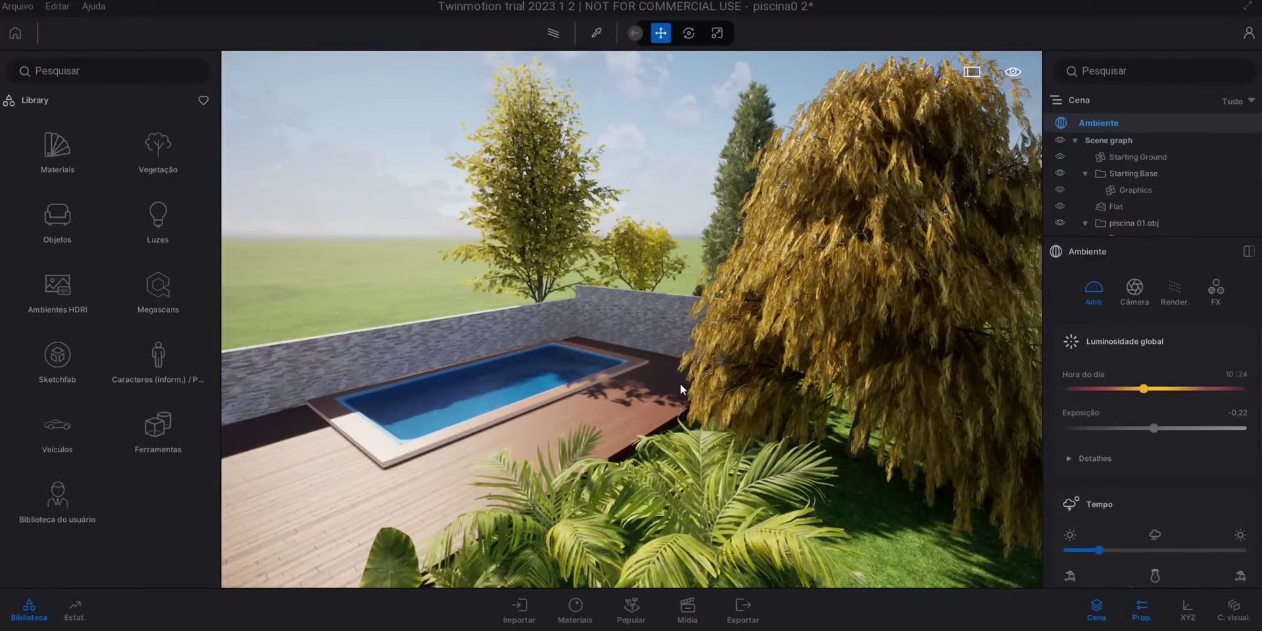
pyautogui.scroll(2, 677, 386)
pyautogui.scroll(3, 677, 385)
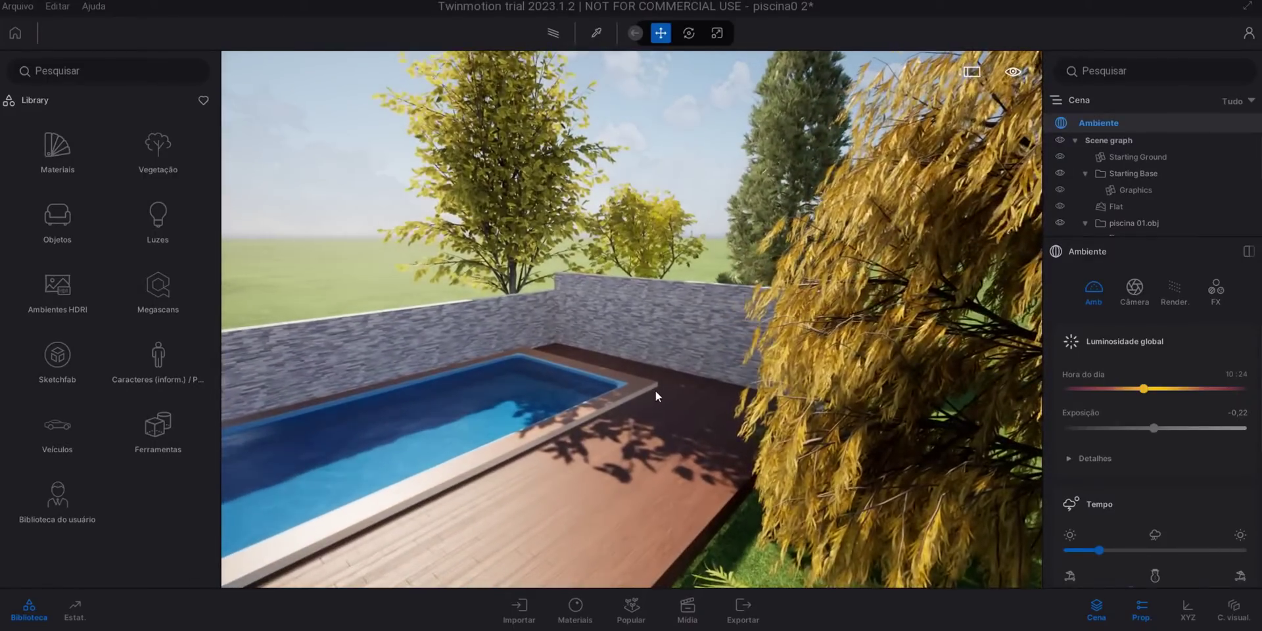
pyautogui.keyDown('shift'); pyautogui.moveTo(652, 404); pyautogui.dragTo(680, 406, button='middle'); pyautogui.keyUp('shift')
pyautogui.moveTo(670, 406); pyautogui.dragTo(642, 422)
pyautogui.scroll(-3, 641, 420)
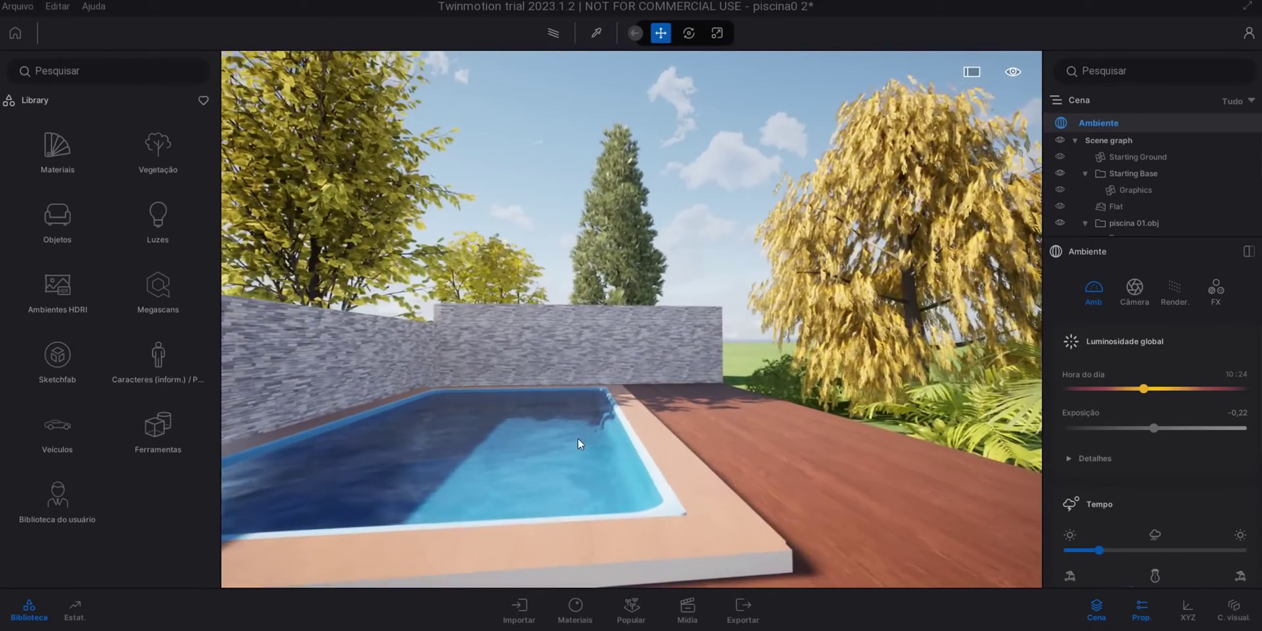
pyautogui.keyDown('shift'); pyautogui.moveTo(603, 435); pyautogui.dragTo(548, 474, button='middle'); pyautogui.keyUp('shift')
pyautogui.moveTo(585, 437); pyautogui.dragTo(575, 439)
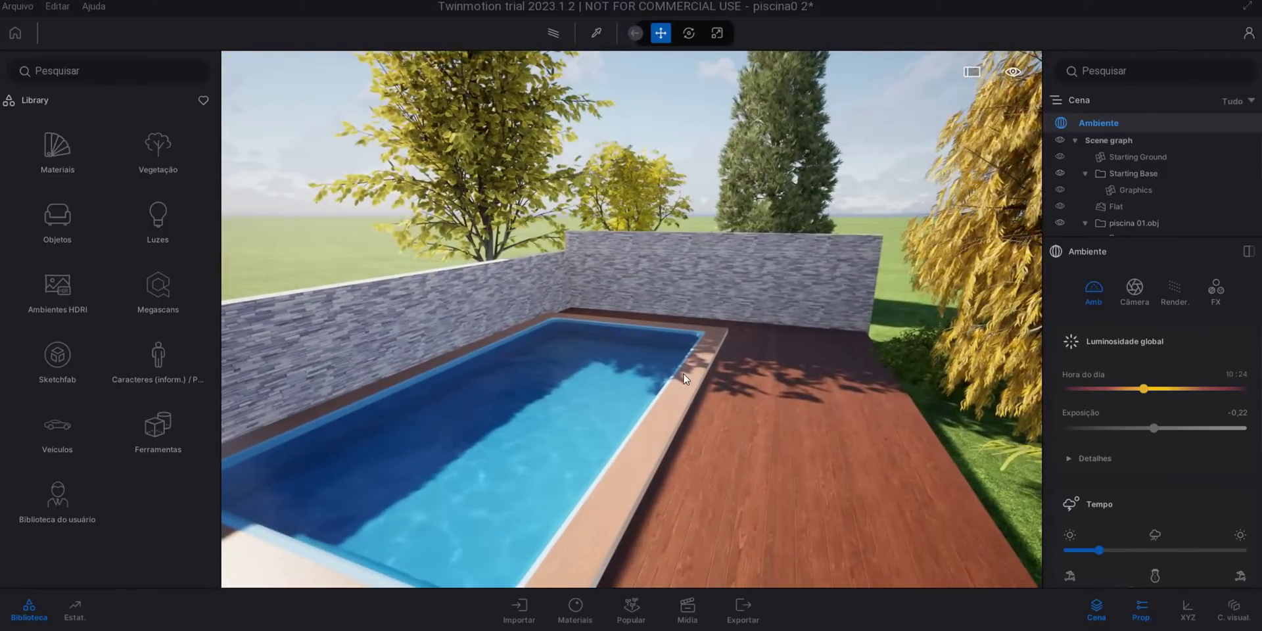
pyautogui.scroll(3, 683, 380)
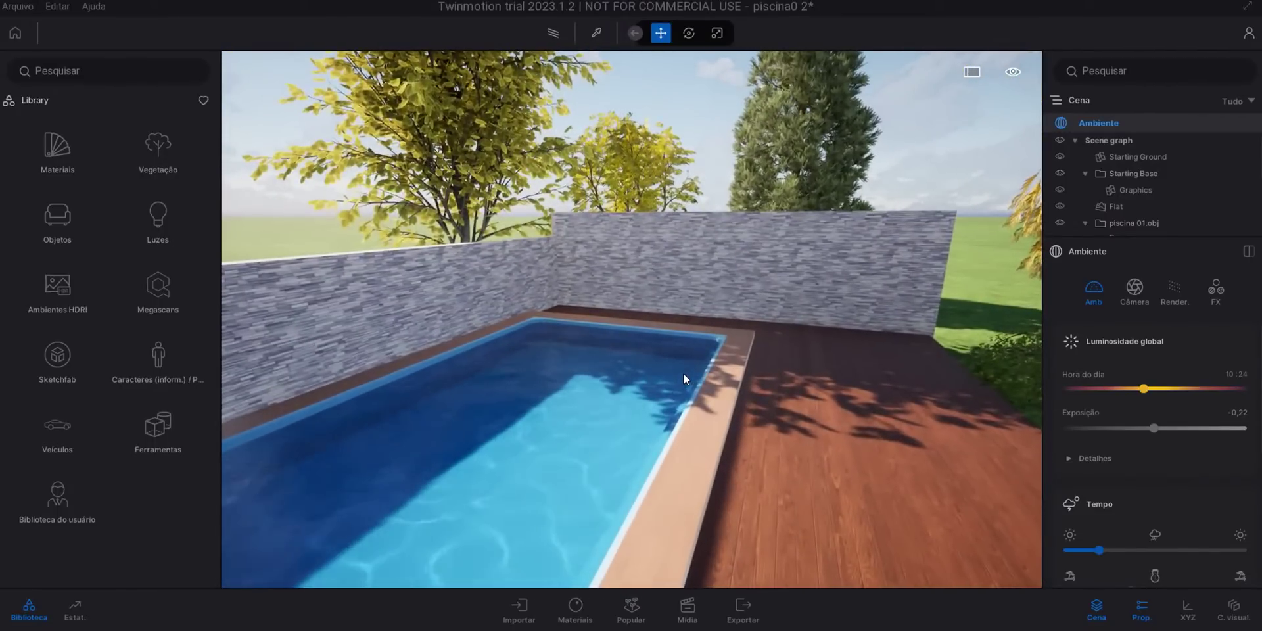
pyautogui.keyDown('shift'); pyautogui.moveTo(683, 374); pyautogui.dragTo(614, 356, button='middle'); pyautogui.keyUp('shift')
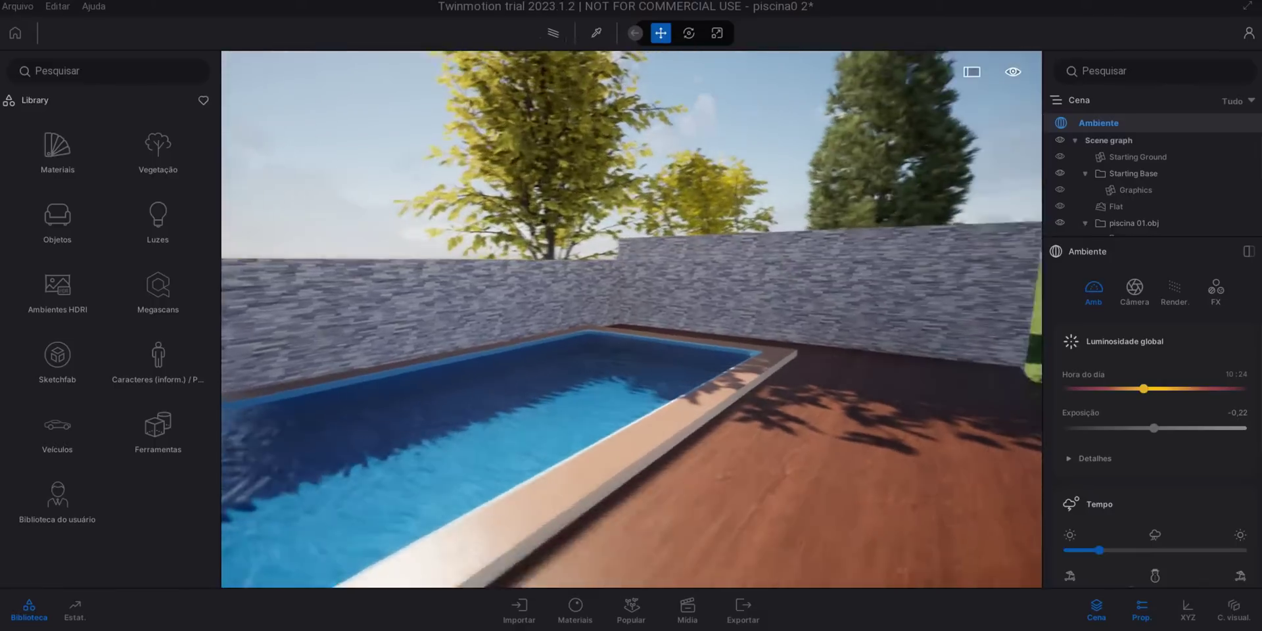
pyautogui.moveTo(702, 396); pyautogui.dragTo(728, 382)
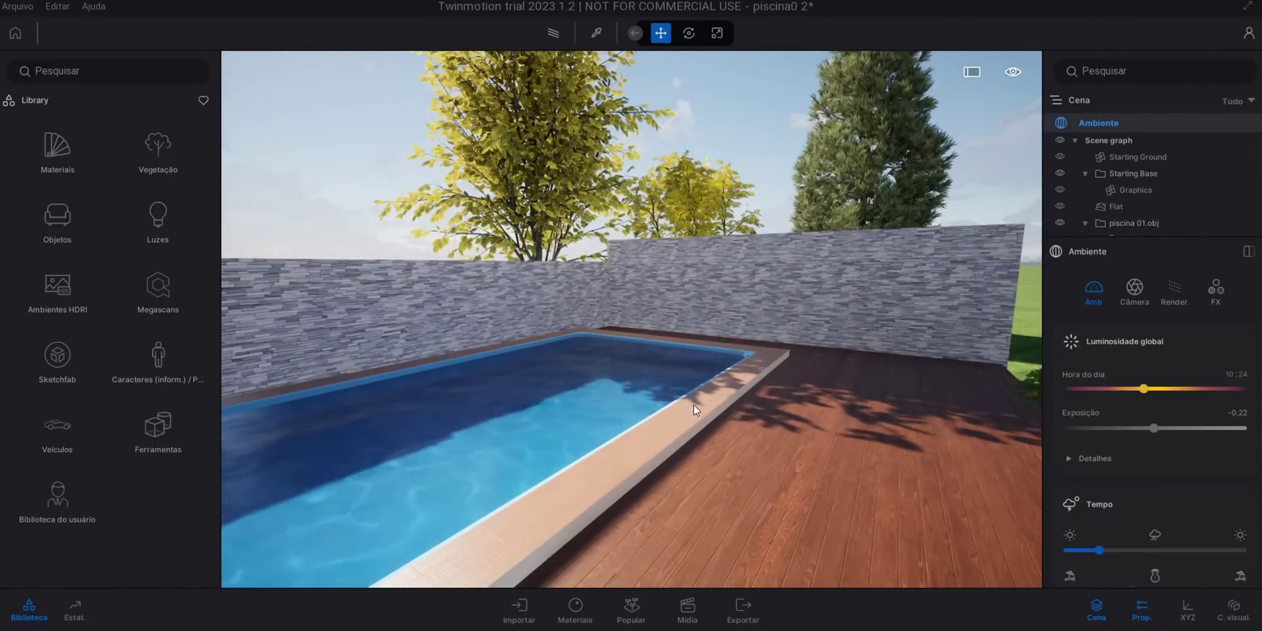
pyautogui.moveTo(694, 406)
pyautogui.keyDown('shift'); pyautogui.mouseDown(button='middle')
pyautogui.moveTo(698, 389)
pyautogui.moveTo(766, 383)
pyautogui.moveTo(674, 392)
pyautogui.mouseUp(button='middle'); pyautogui.keyUp('shift')
pyautogui.scroll(-2, 686, 392)
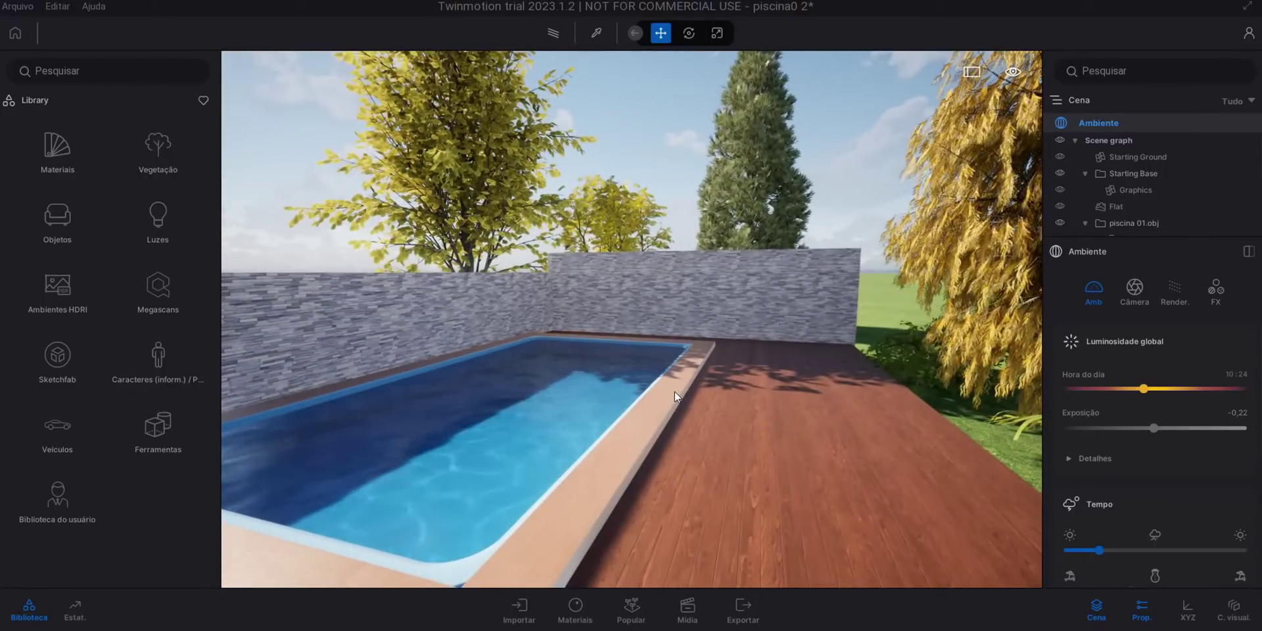
pyautogui.scroll(5, 674, 391)
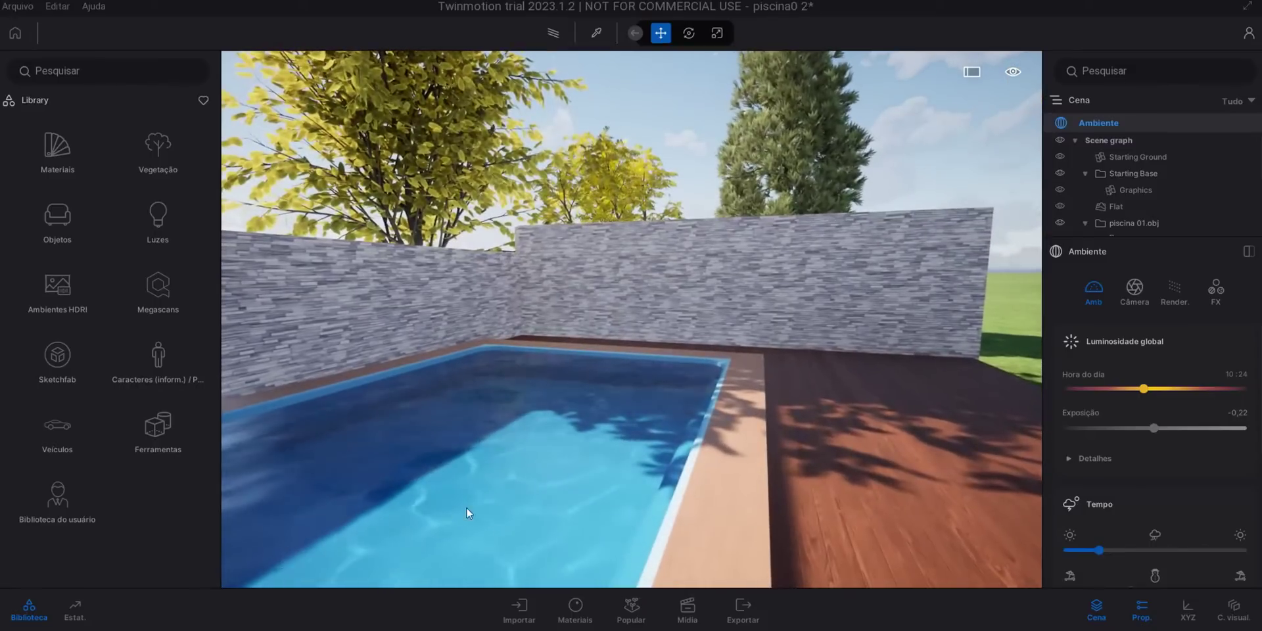
pyautogui.scroll(-5, 736, 442)
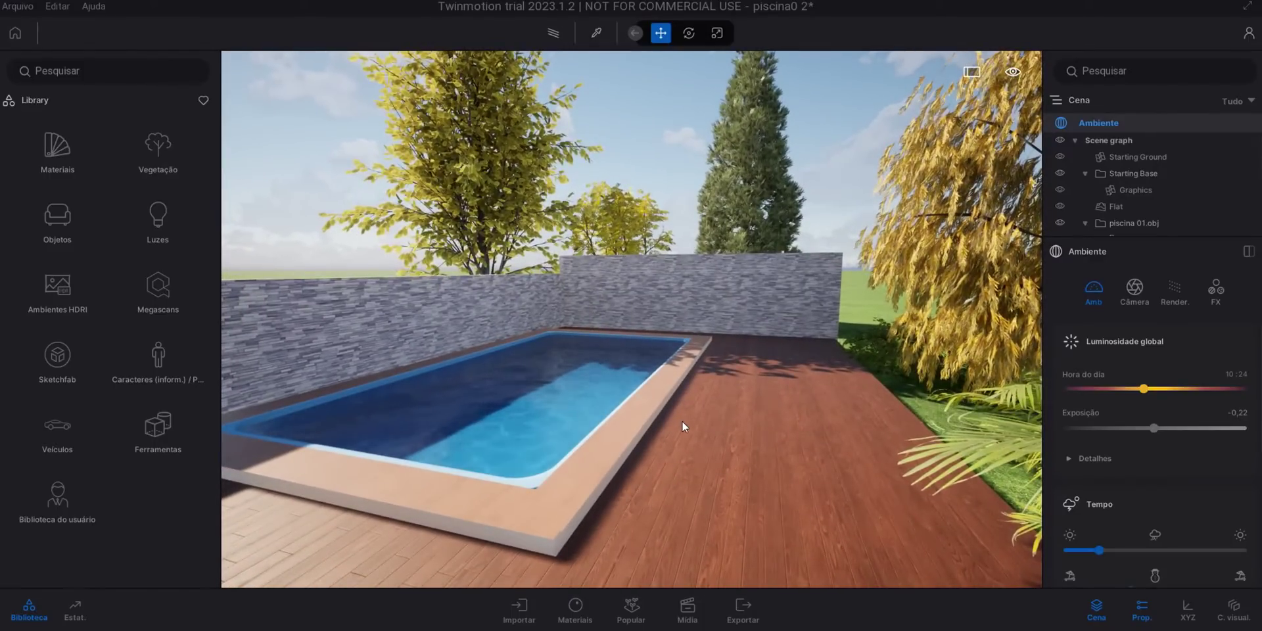
pyautogui.moveTo(681, 421)
pyautogui.keyDown('shift'); pyautogui.mouseDown(button='middle')
pyautogui.moveTo(762, 419)
pyautogui.moveTo(853, 391)
pyautogui.moveTo(677, 416)
pyautogui.mouseUp(button='middle'); pyautogui.keyUp('shift')
pyautogui.scroll(2, 699, 419)
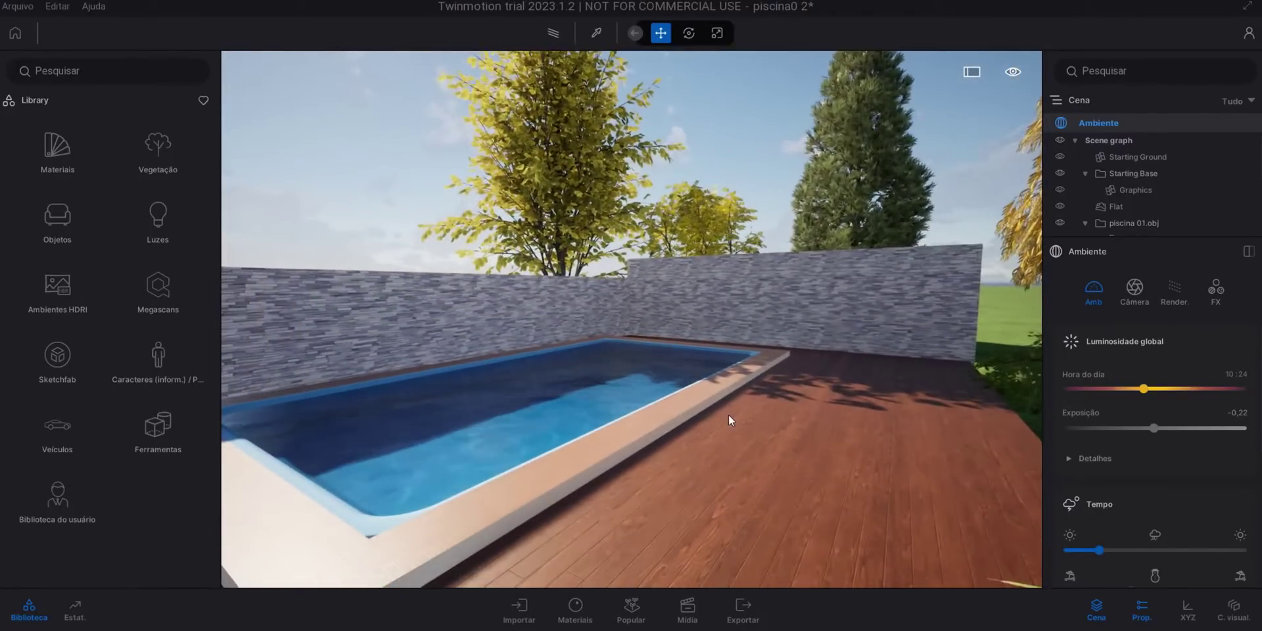
pyautogui.moveTo(734, 416); pyautogui.dragTo(731, 429)
# Walk through the garden beside the deck and examine the palms, broad-leaf plants and grass up close
pyautogui.moveTo(730, 429); pyautogui.dragTo(727, 426, button='right')
pyautogui.press('d')
pyautogui.press('s')
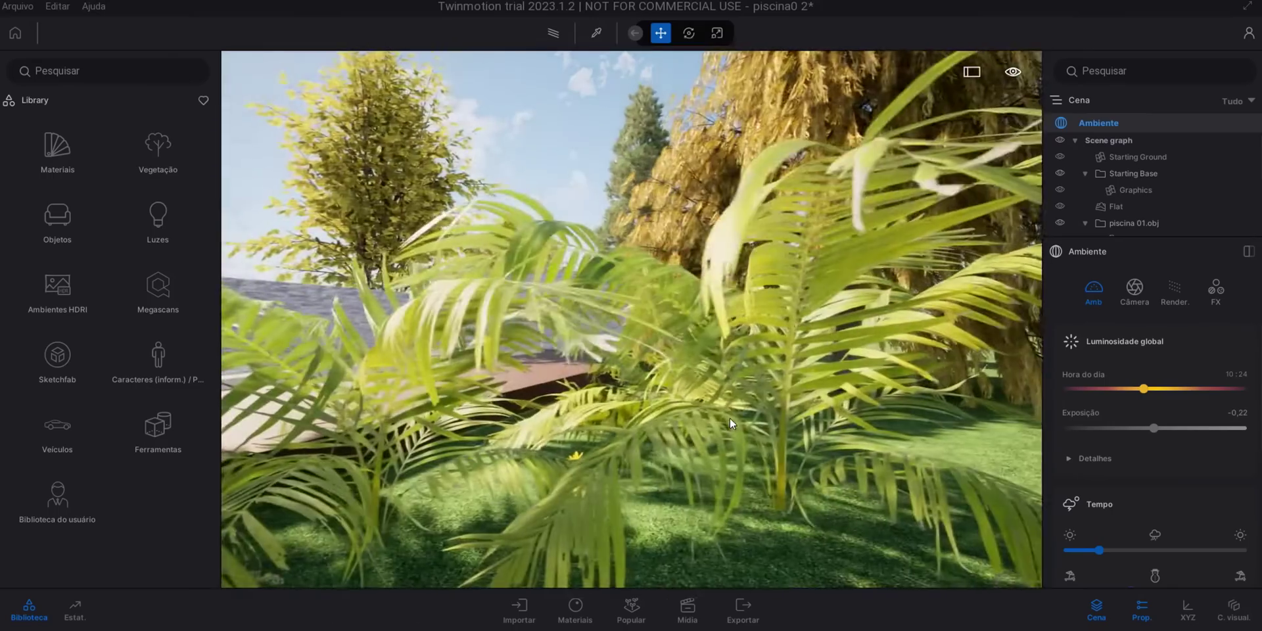
pyautogui.press('w')
pyautogui.press('s')
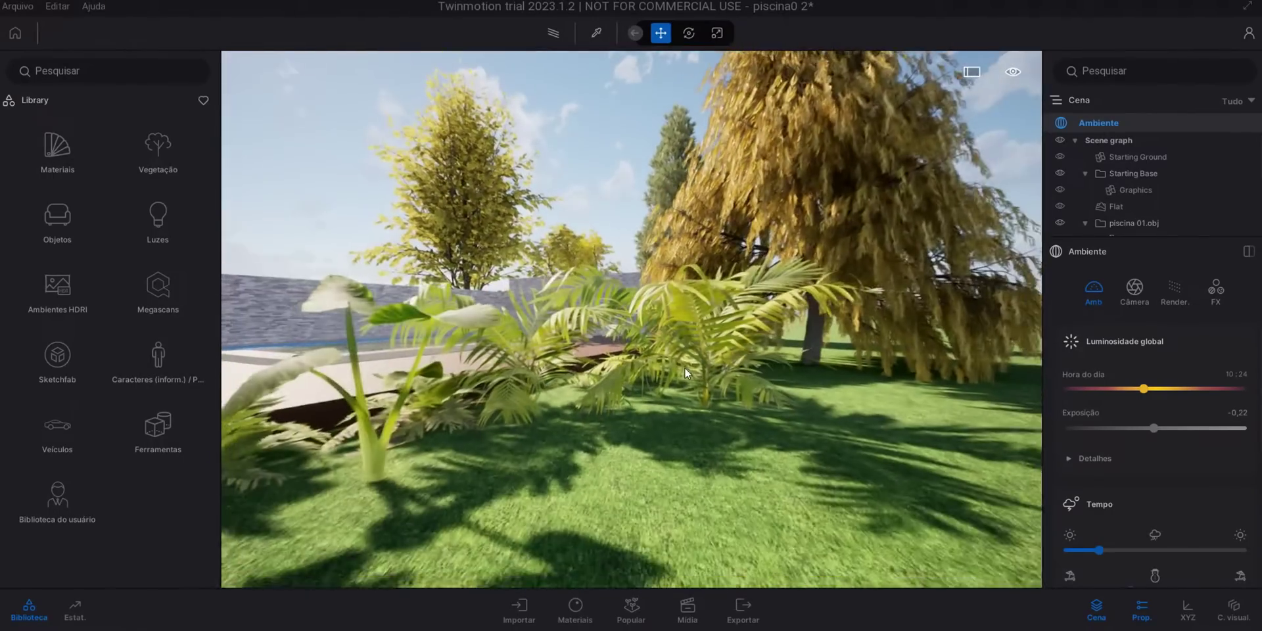
pyautogui.press('a')
pyautogui.moveTo(685, 361); pyautogui.dragTo(704, 328, button='right')
pyautogui.press('w')
pyautogui.press('a')
pyautogui.press('d')
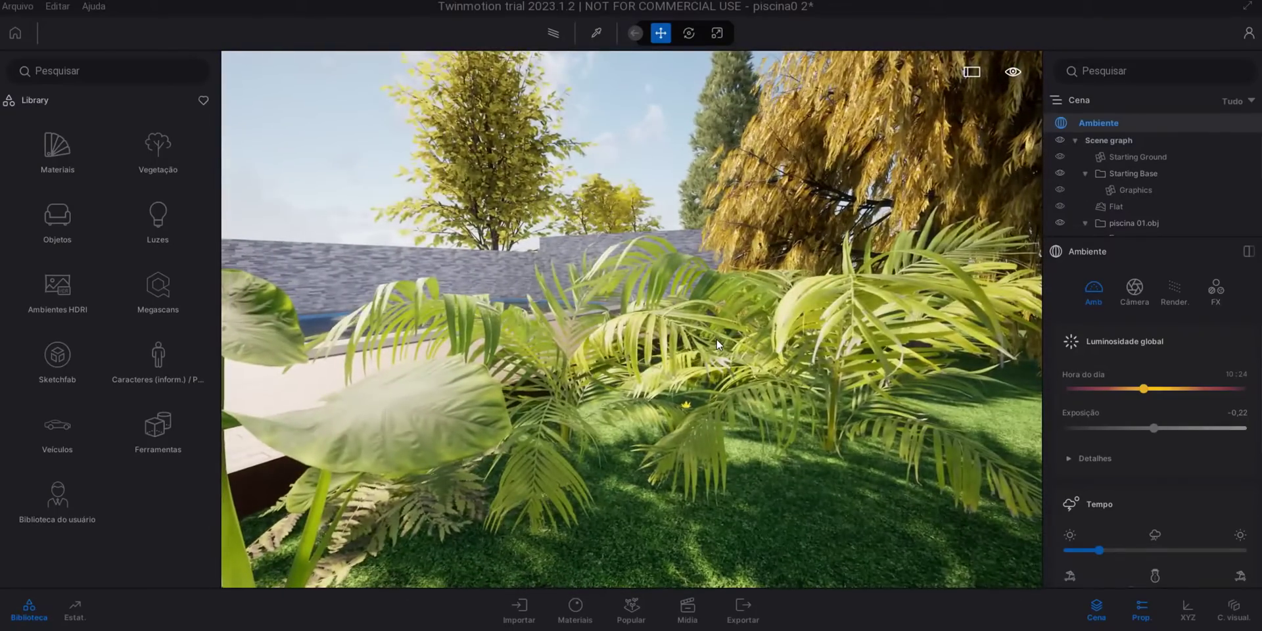
pyautogui.scroll(4, 716, 339)
pyautogui.moveTo(699, 345)
pyautogui.keyDown('shift'); pyautogui.mouseDown(button='middle')
pyautogui.moveTo(737, 345)
pyautogui.moveTo(680, 340)
pyautogui.mouseUp(button='middle'); pyautogui.keyUp('shift')
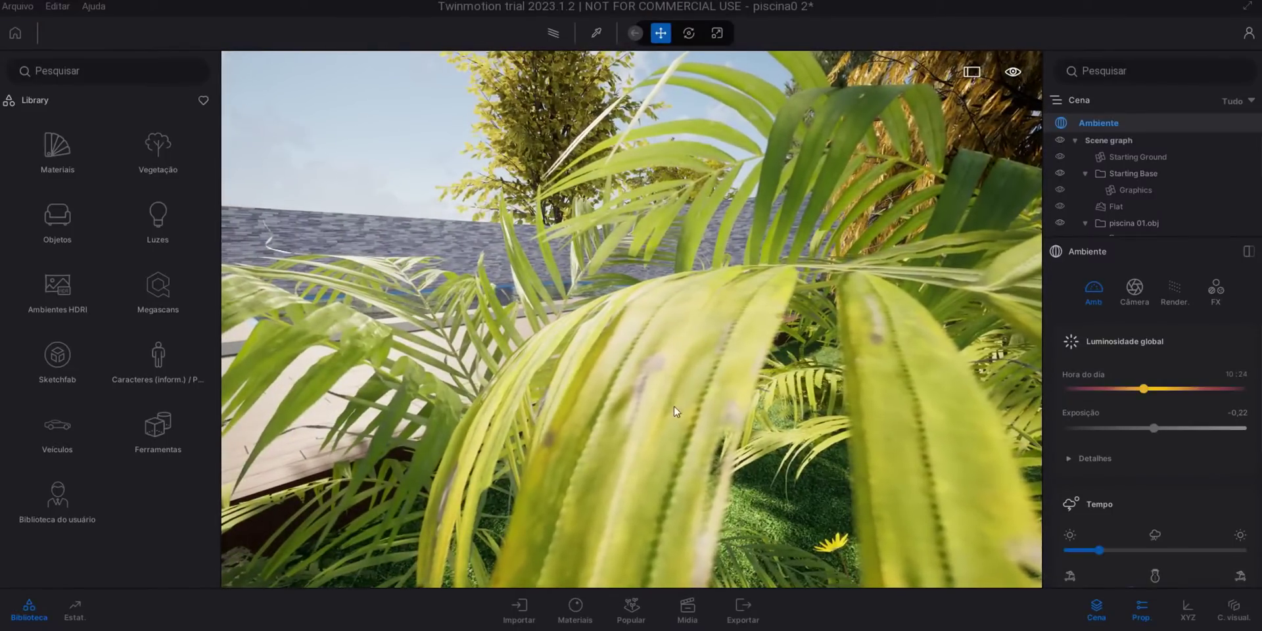
pyautogui.scroll(-3, 729, 358)
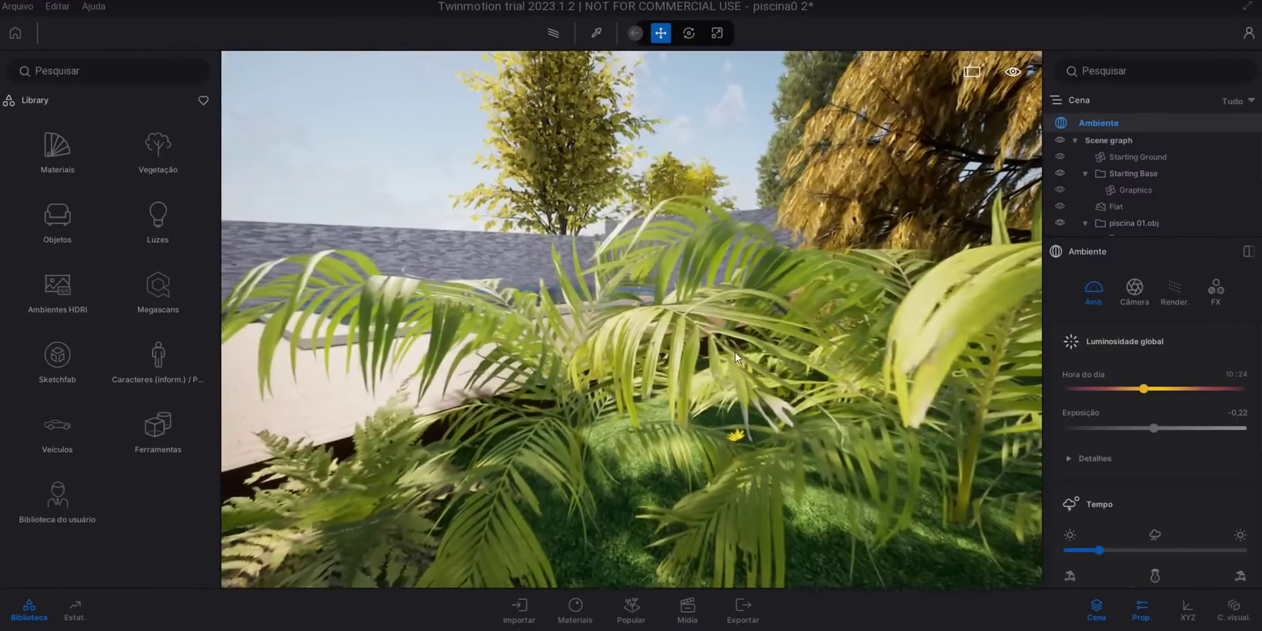
pyautogui.moveTo(735, 352); pyautogui.dragTo(795, 352, button='right')
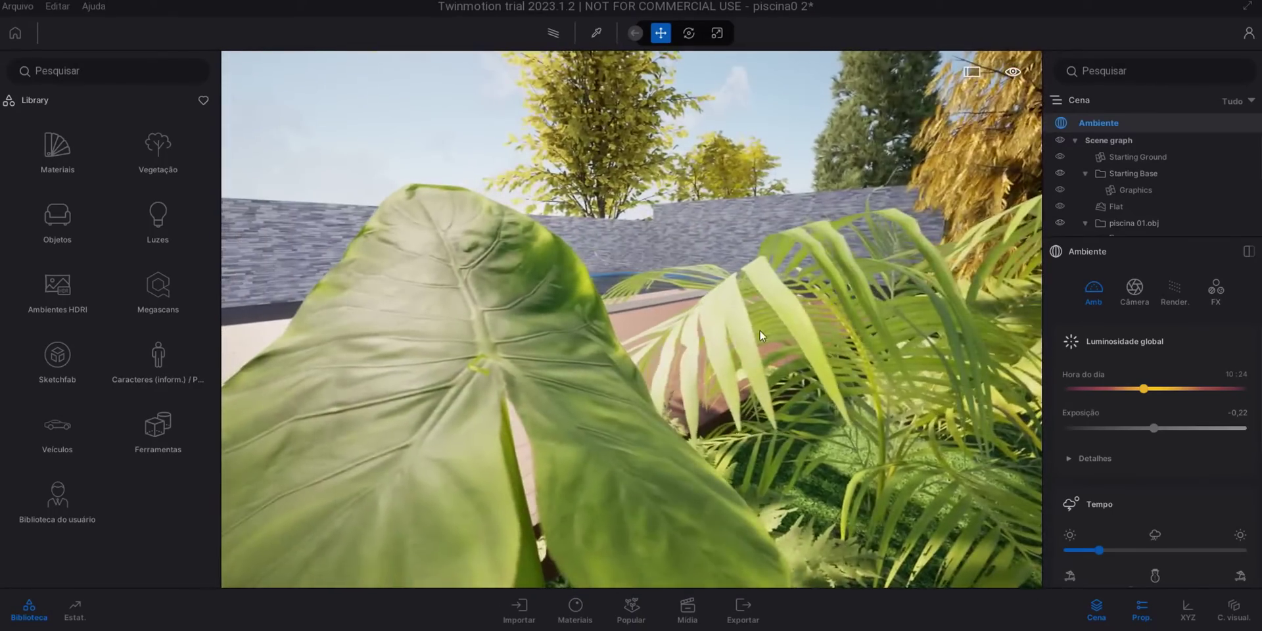
pyautogui.press('d')
pyautogui.moveTo(766, 327); pyautogui.dragTo(809, 320, button='right')
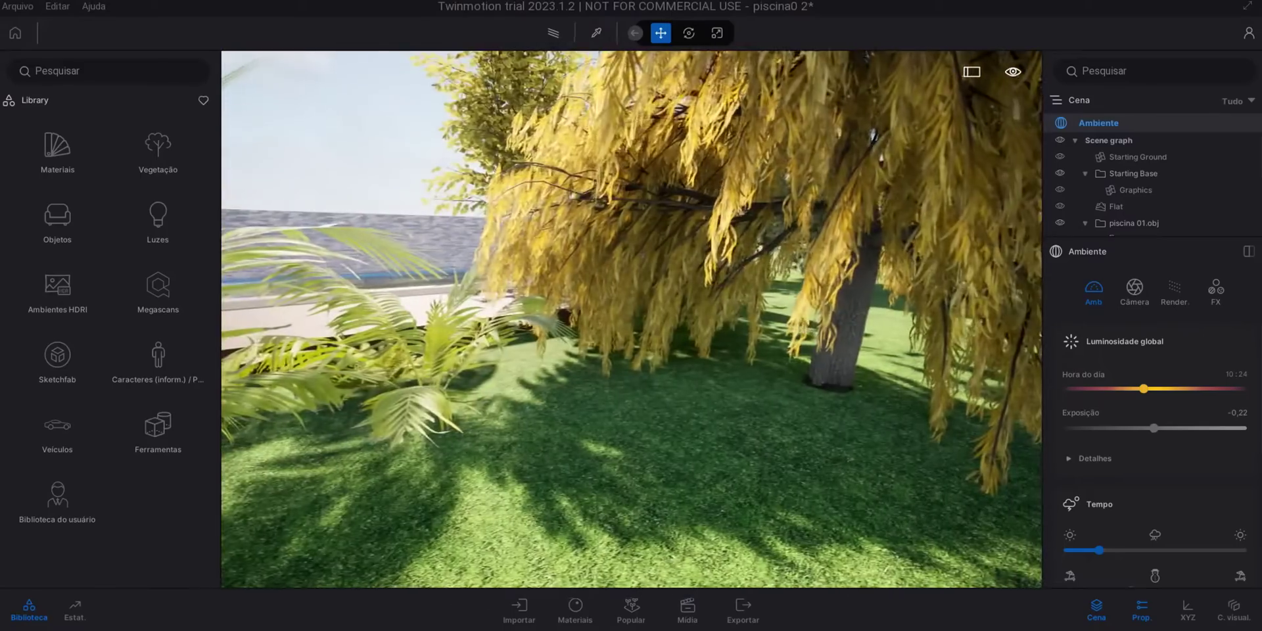
# Examine the yellow weeping tree's foliage and trunk, the shaded lawn and the neighbouring palm fronds
pyautogui.press('d')
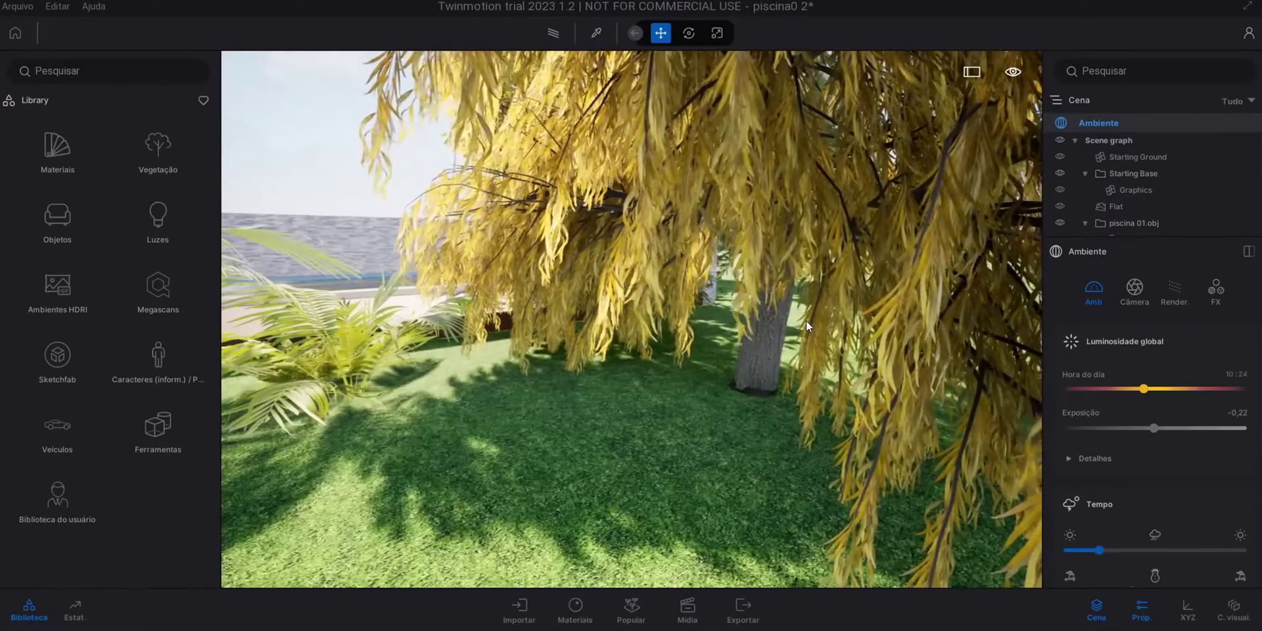
pyautogui.scroll(2, 806, 321)
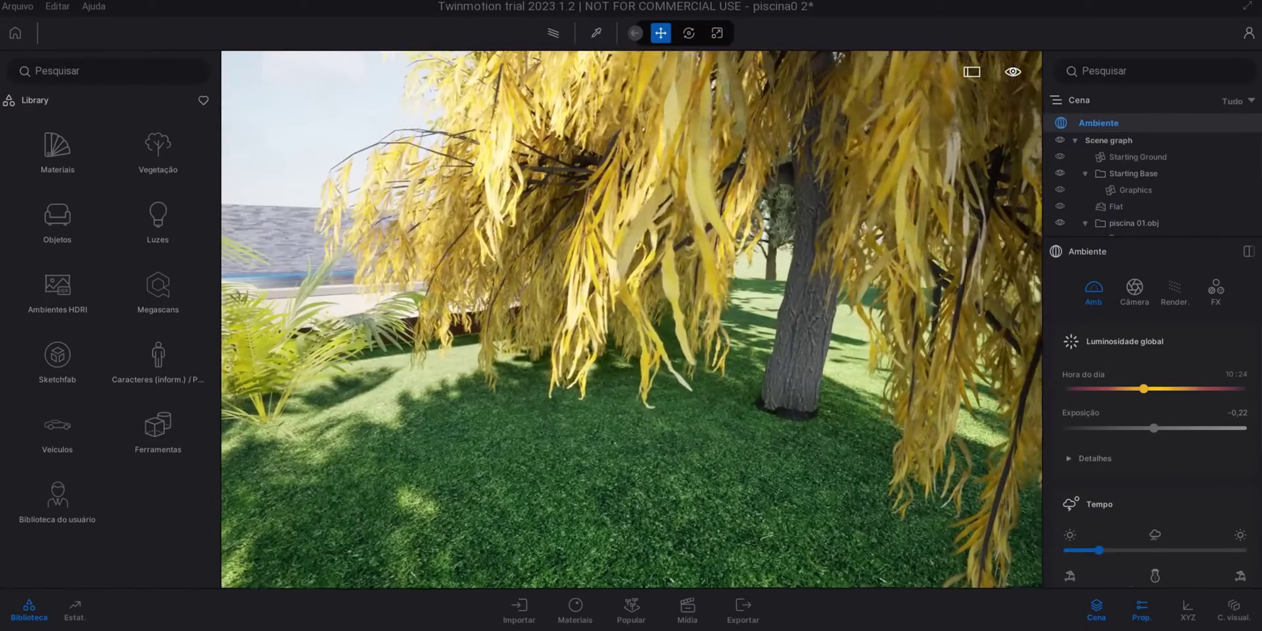
pyautogui.keyDown('shift'); pyautogui.moveTo(653, 248); pyautogui.dragTo(627, 217, button='middle'); pyautogui.keyUp('shift')
pyautogui.scroll(-3, 640, 216)
pyautogui.scroll(-3, 628, 216)
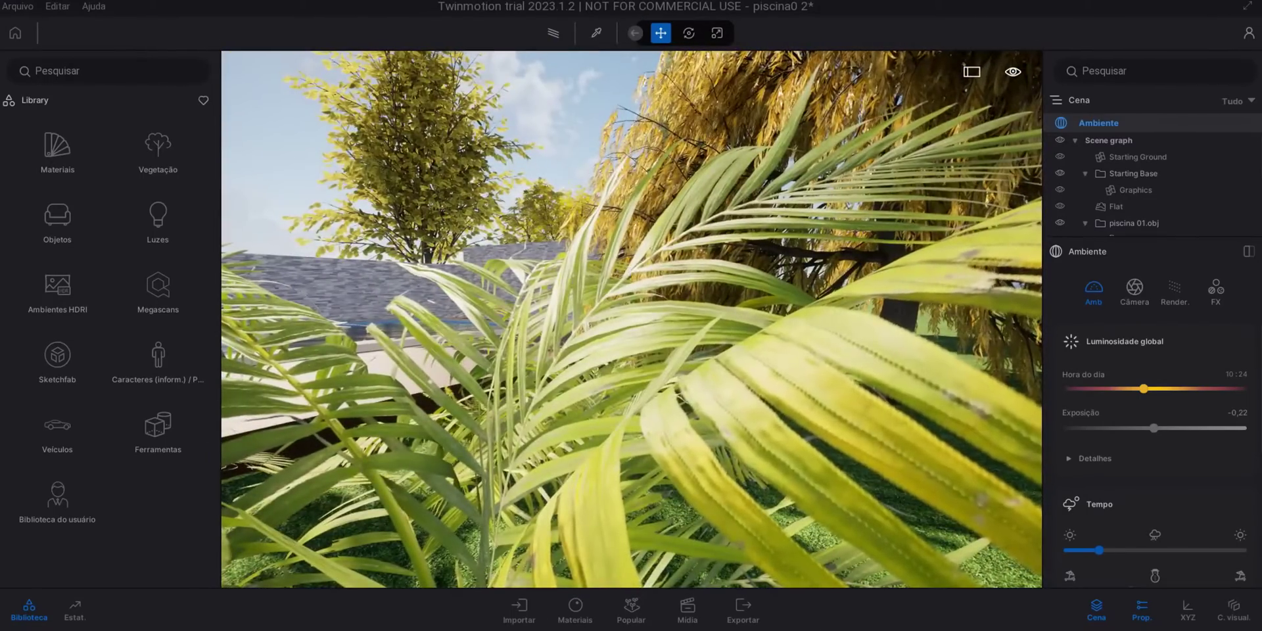
pyautogui.scroll(3, 628, 272)
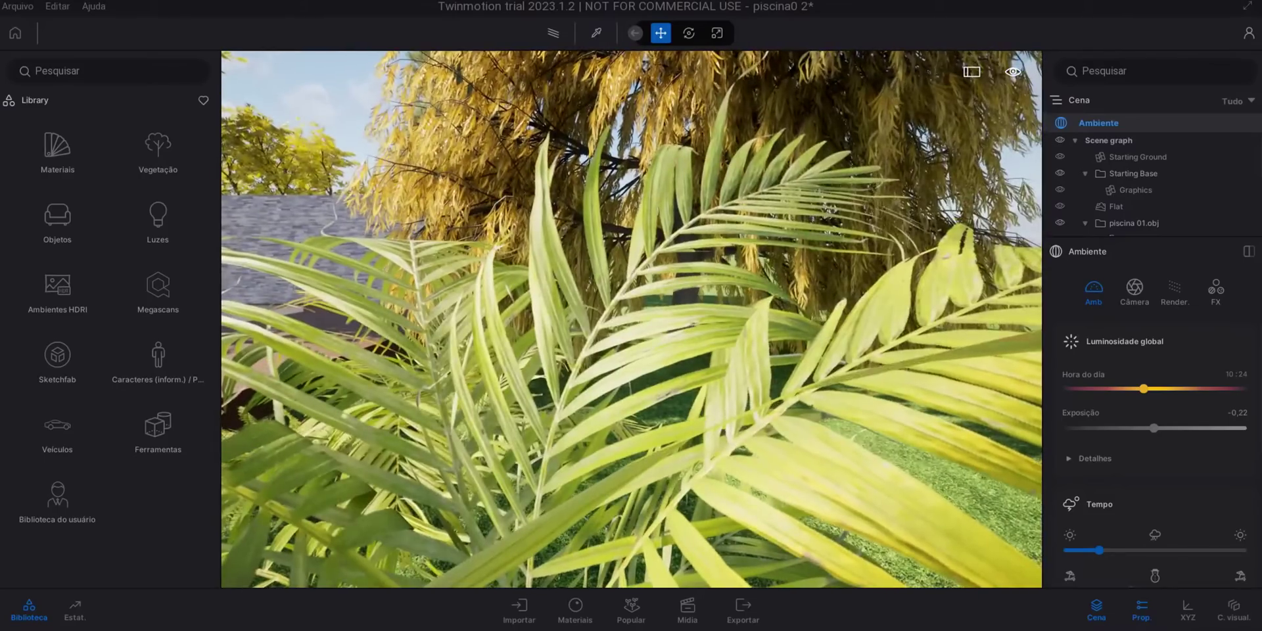
pyautogui.scroll(3, 581, 263)
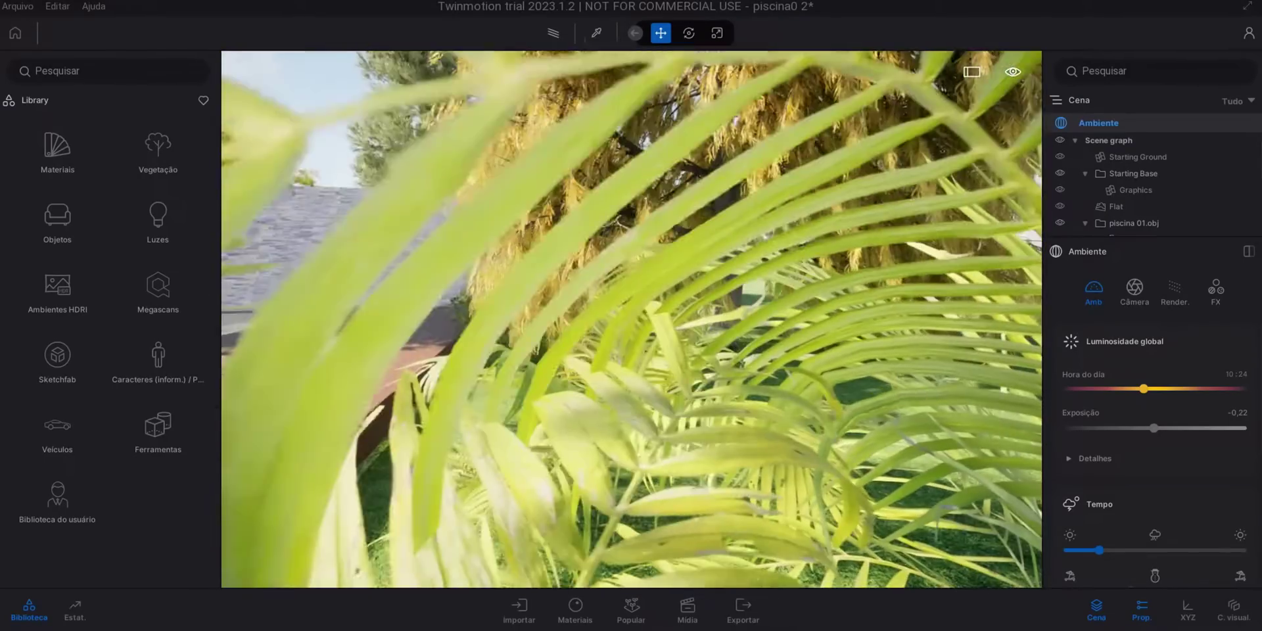
pyautogui.scroll(3, 581, 263)
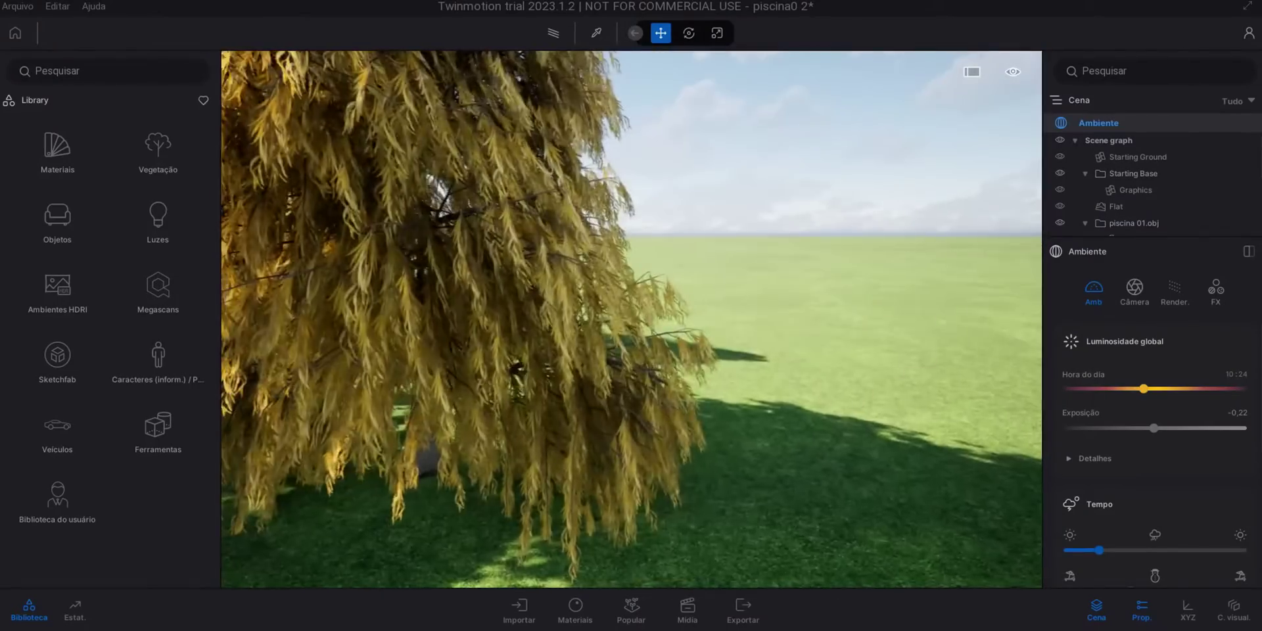
pyautogui.scroll(2, 581, 262)
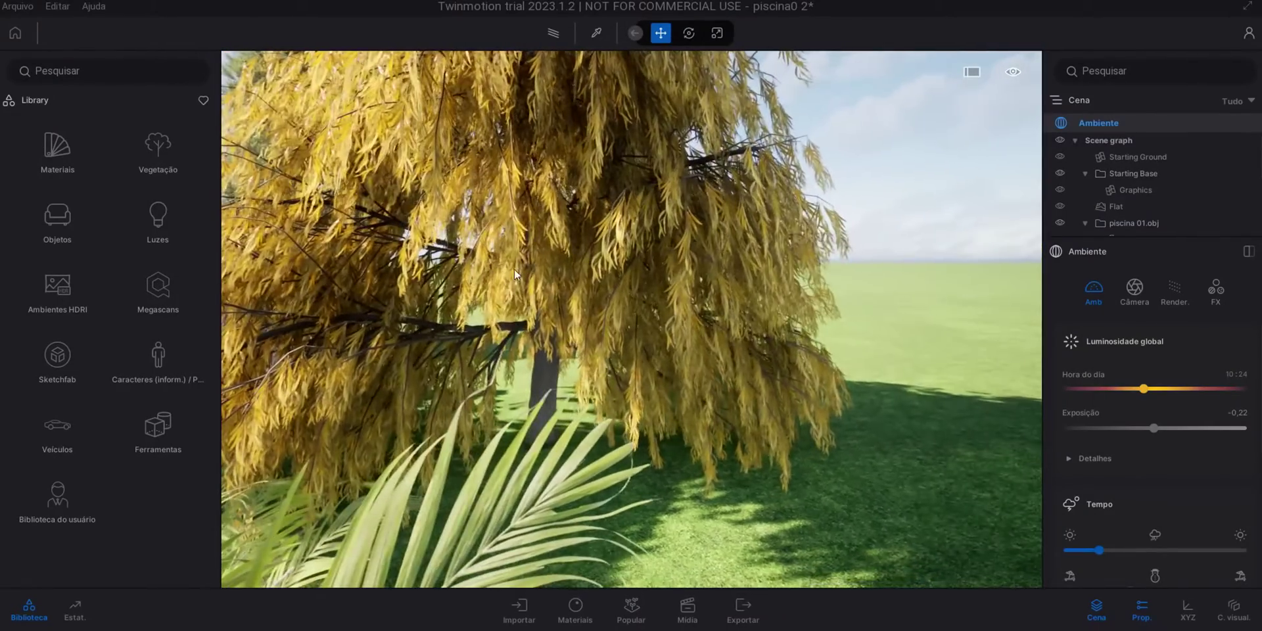
pyautogui.moveTo(513, 269)
pyautogui.mouseDown(button='right')
pyautogui.moveTo(500, 271)
pyautogui.moveTo(519, 285)
pyautogui.mouseUp(button='right')
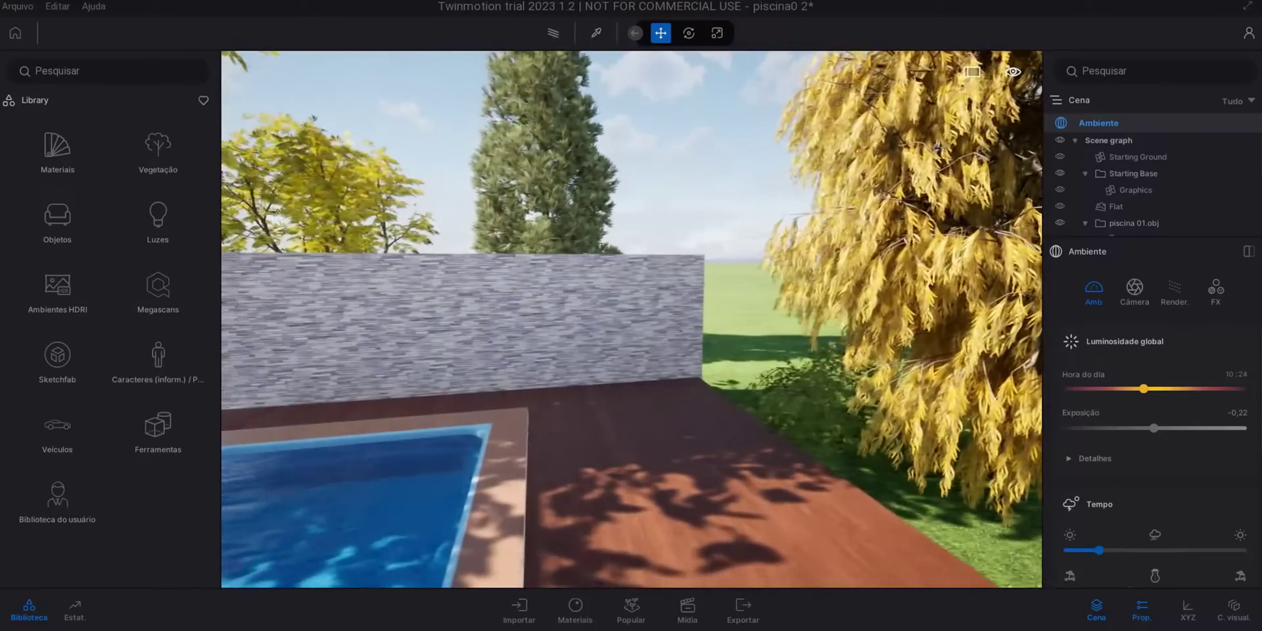
# Review the whole pool area from the far end of the deck, and compare wide and close views of the pool
pyautogui.scroll(-3, 518, 274)
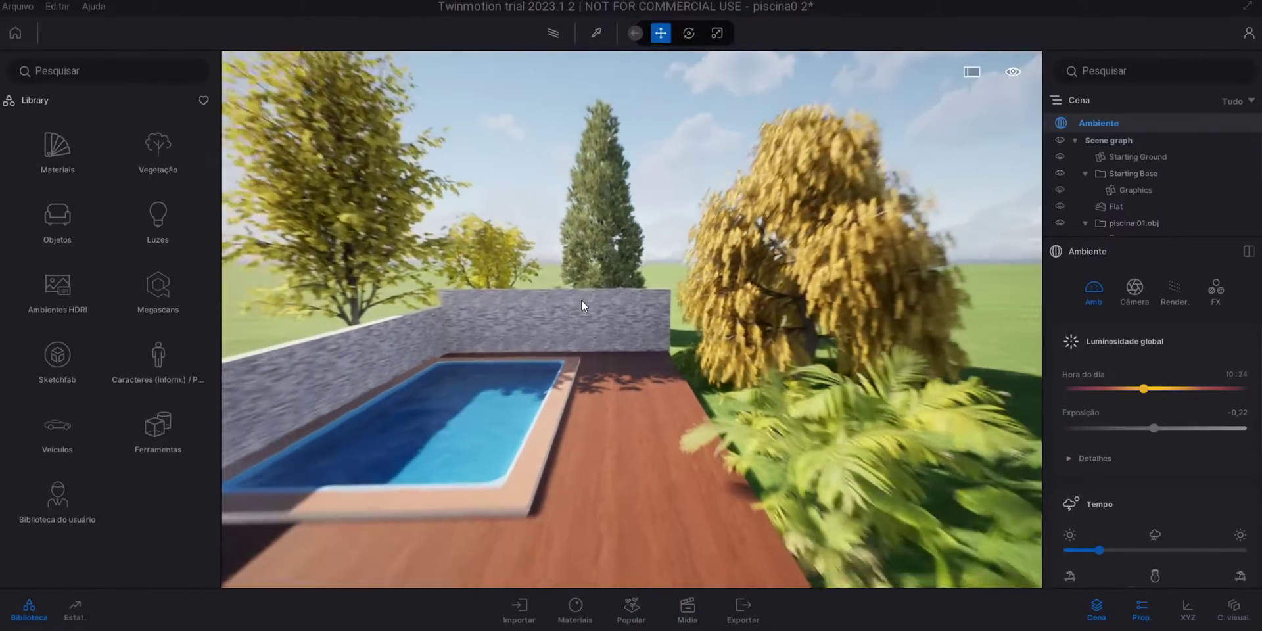
pyautogui.scroll(-3, 572, 305)
pyautogui.keyDown('shift'); pyautogui.moveTo(563, 311); pyautogui.dragTo(567, 279, button='middle'); pyautogui.keyUp('shift')
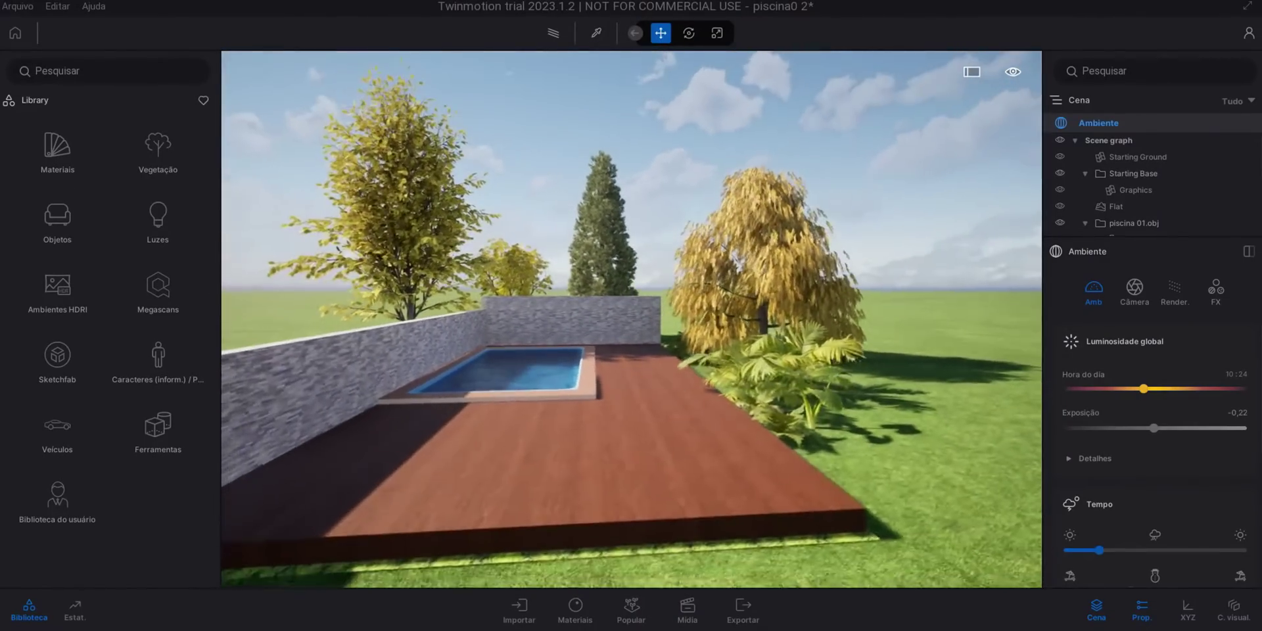
pyautogui.scroll(4, 605, 320)
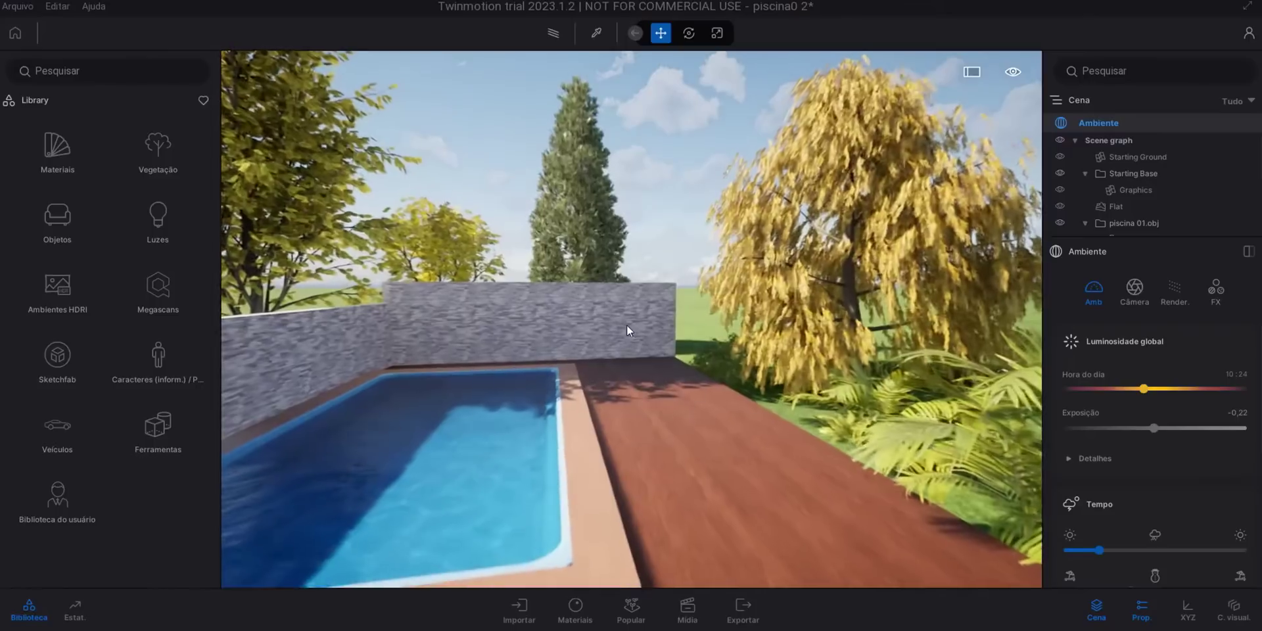
pyautogui.scroll(-3, 627, 324)
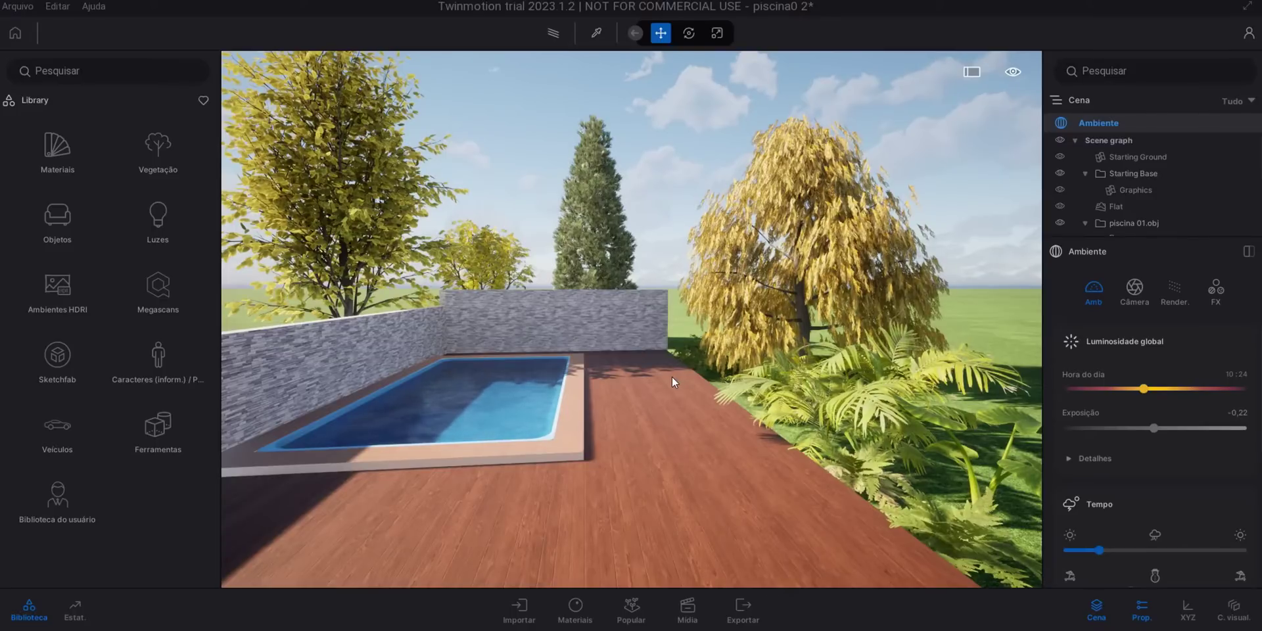
pyautogui.scroll(3, 661, 380)
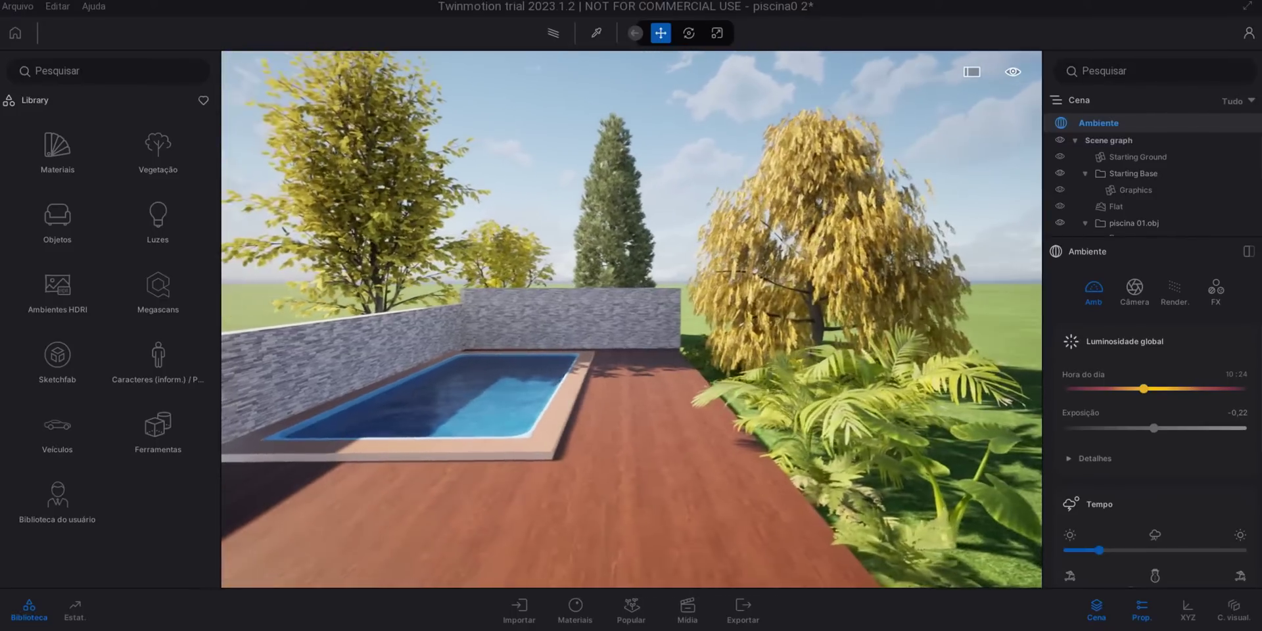
pyautogui.press('a')
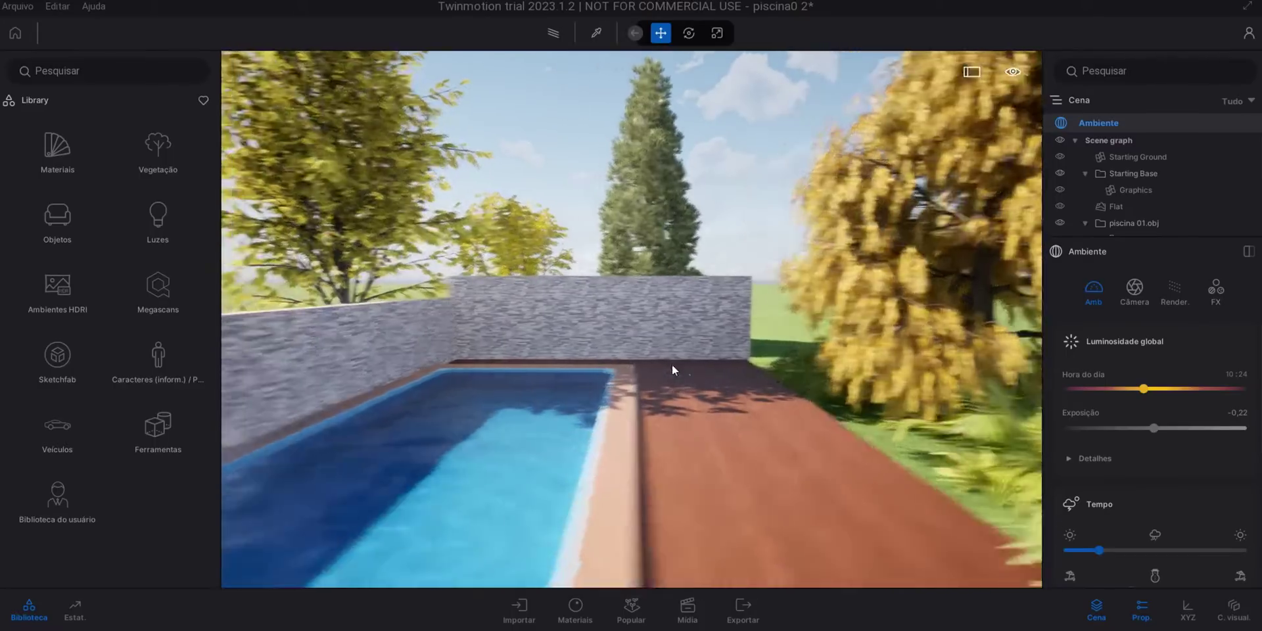
pyautogui.press('d')
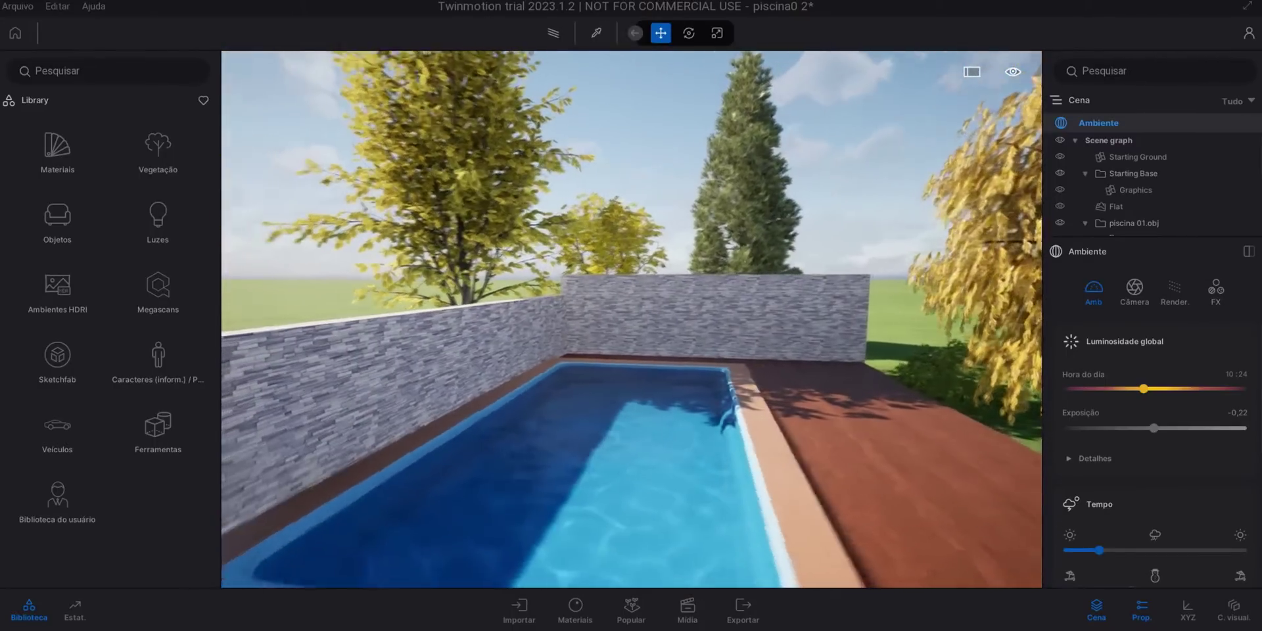
pyautogui.press('a')
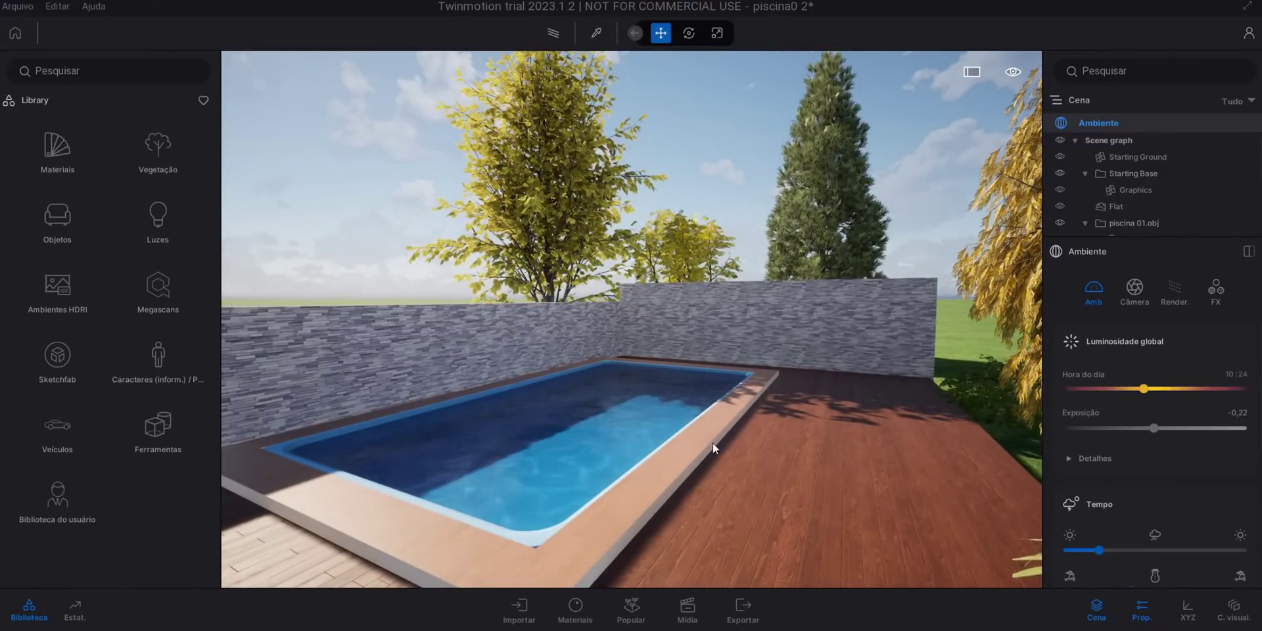
pyautogui.scroll(3, 713, 443)
pyautogui.scroll(-3, 743, 443)
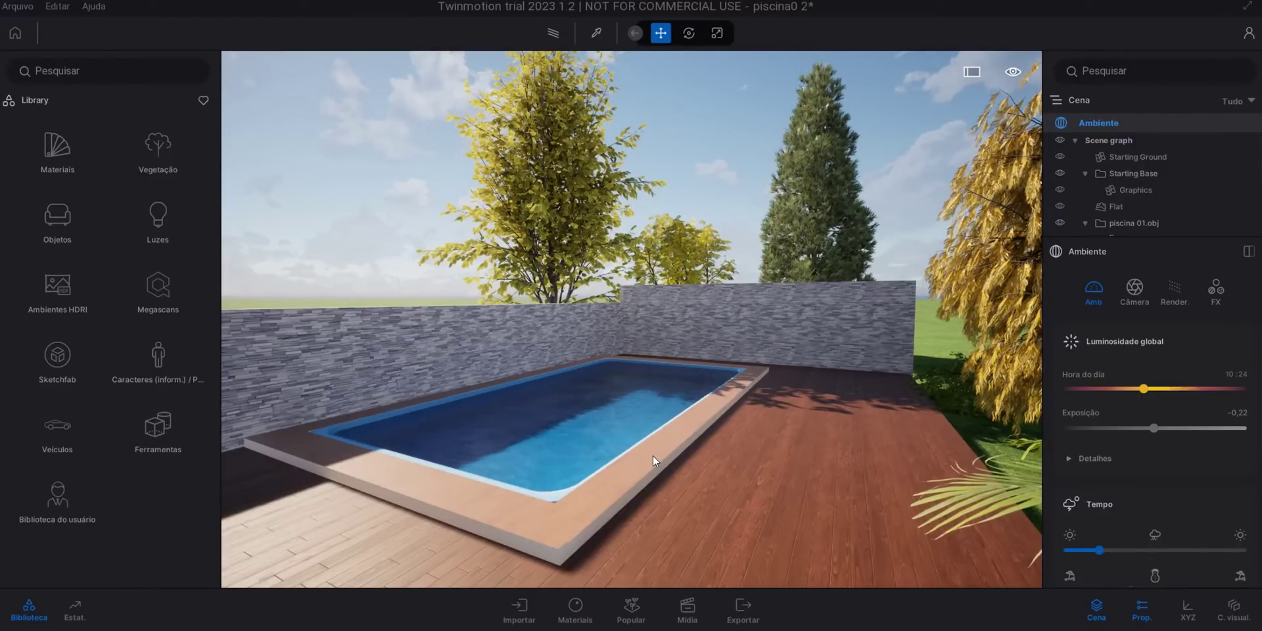
# Review the pool, its stone border and the wooden deck in close and wide views, ending behind the foreground plants
pyautogui.keyDown('shift'); pyautogui.moveTo(653, 455); pyautogui.dragTo(572, 447, button='middle'); pyautogui.keyUp('shift')
pyautogui.scroll(5, 667, 456)
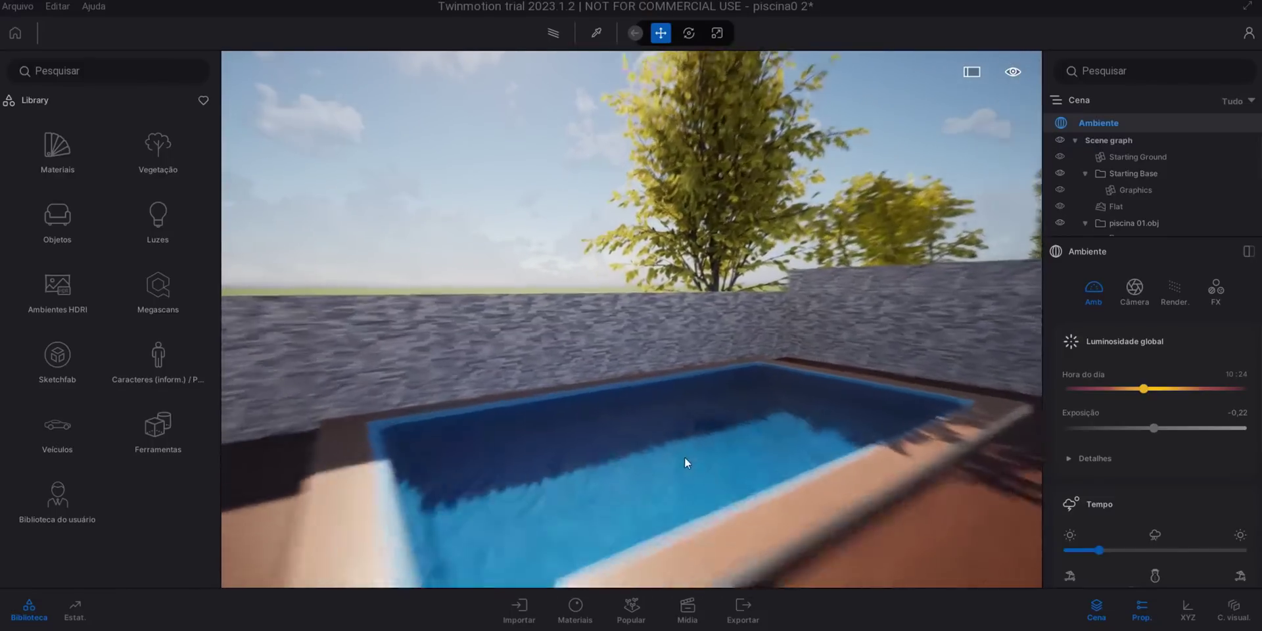
pyautogui.scroll(-5, 723, 497)
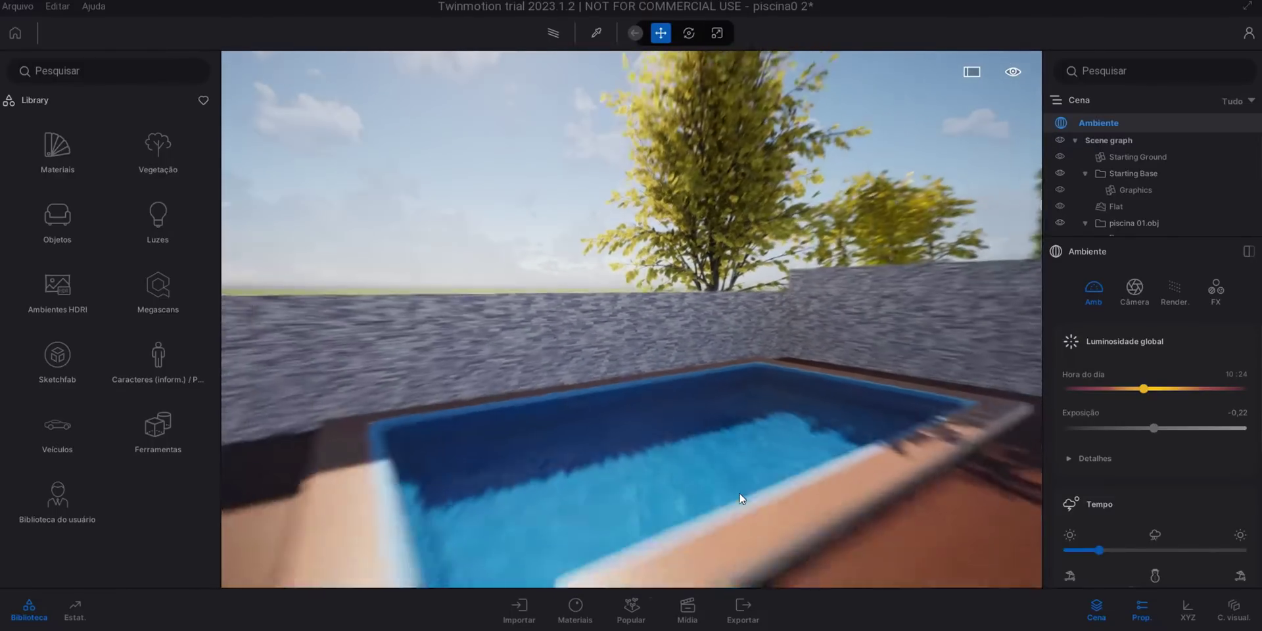
pyautogui.keyDown('shift'); pyautogui.moveTo(718, 421); pyautogui.dragTo(687, 425); pyautogui.keyUp('shift')
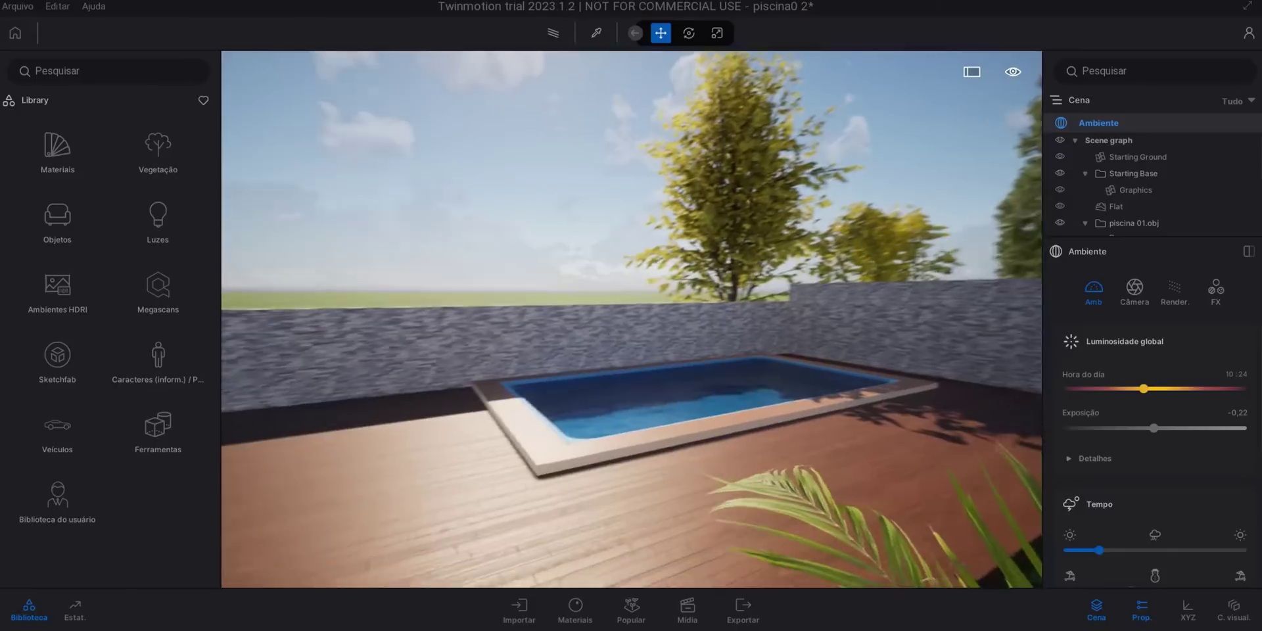
pyautogui.keyDown('shift'); pyautogui.moveTo(688, 425); pyautogui.dragTo(674, 428, button='middle'); pyautogui.keyUp('shift')
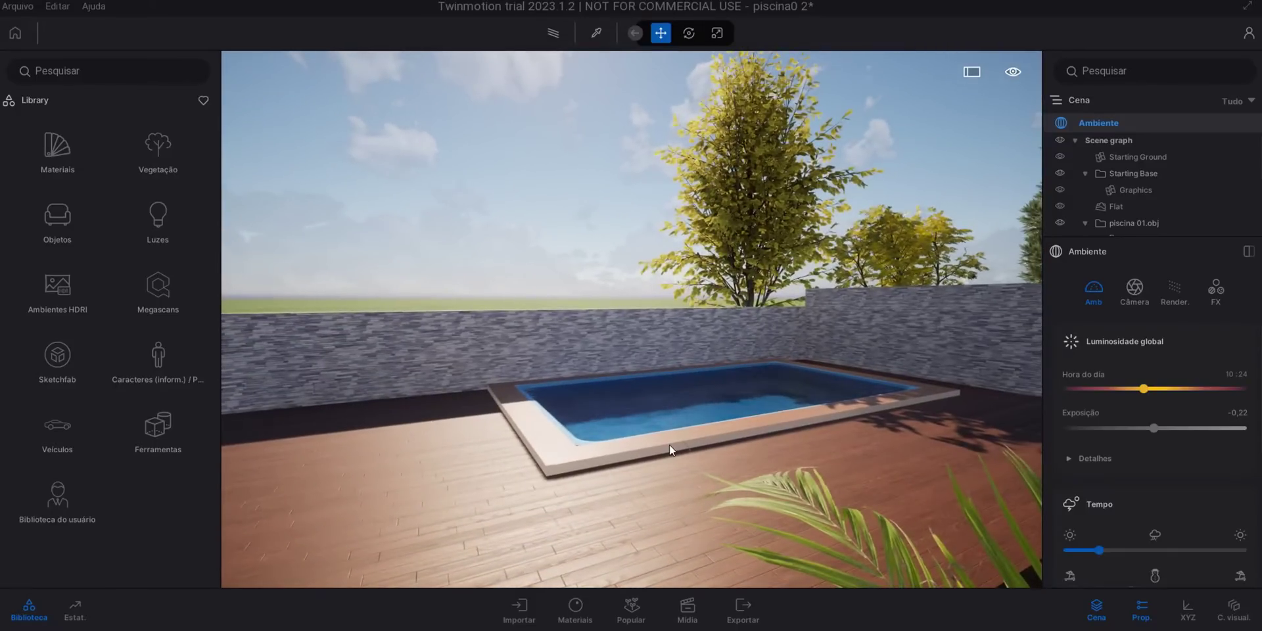
pyautogui.scroll(4, 669, 444)
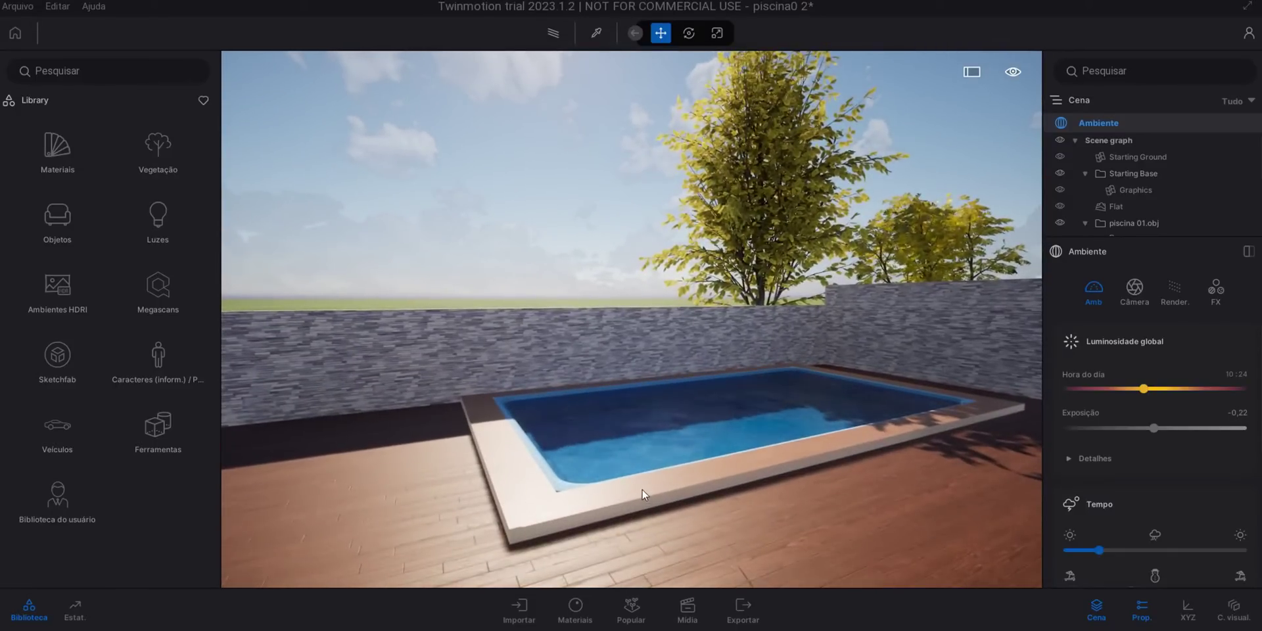
pyautogui.moveTo(641, 495); pyautogui.dragTo(688, 492)
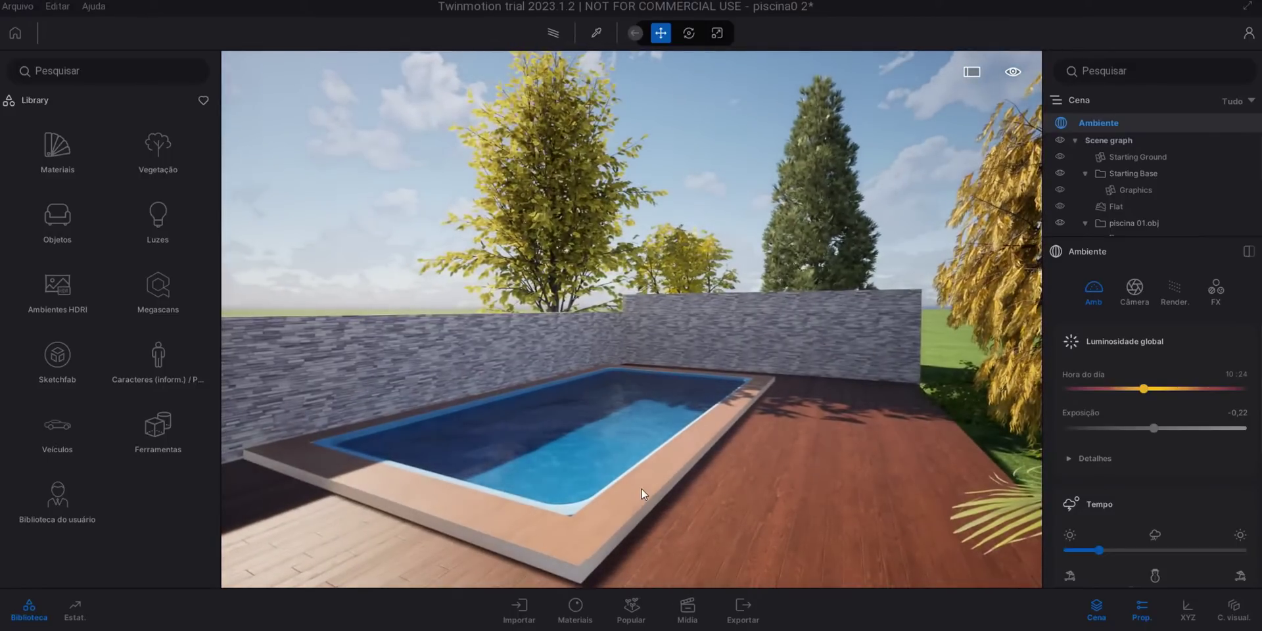
pyautogui.scroll(-3, 642, 494)
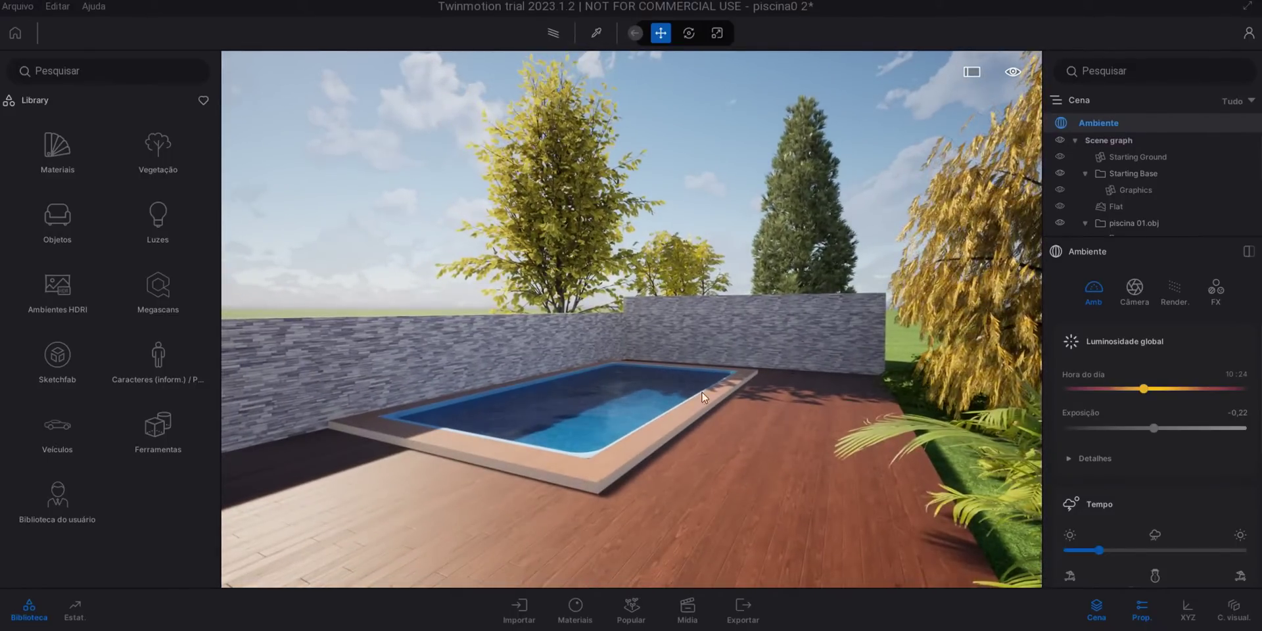
pyautogui.keyDown('shift'); pyautogui.moveTo(678, 422); pyautogui.dragTo(638, 422, button='middle'); pyautogui.keyUp('shift')
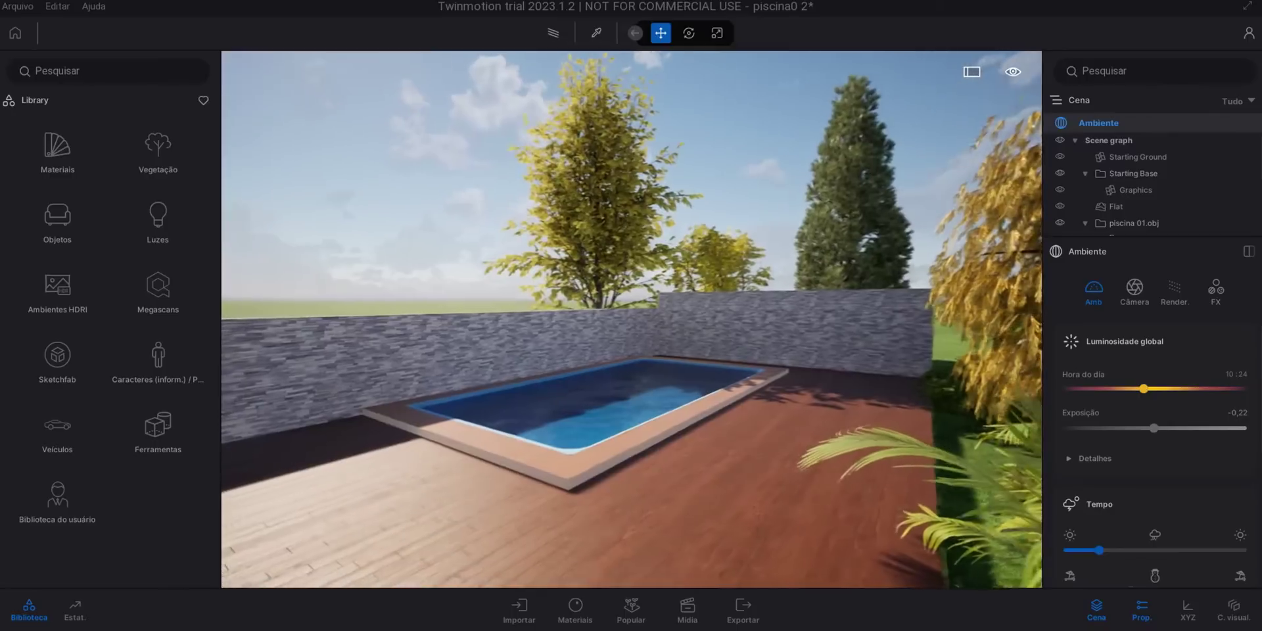
pyautogui.moveTo(656, 426); pyautogui.dragTo(688, 409)
pyautogui.scroll(-3, 688, 409)
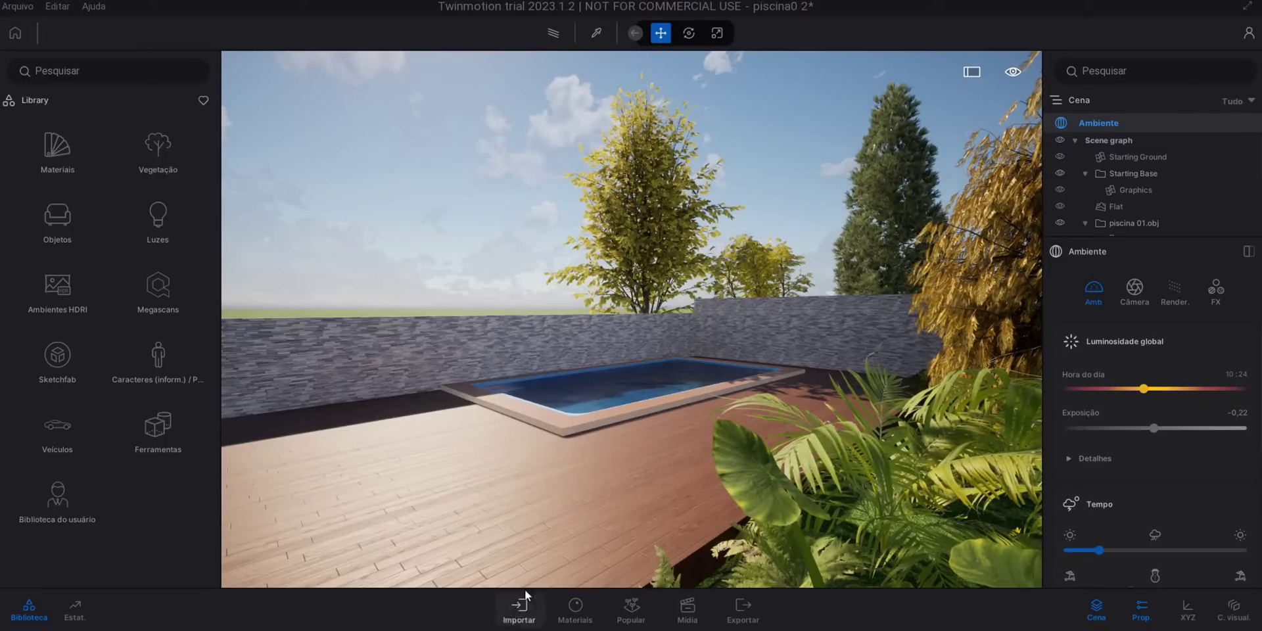
# Create a first video from the current view of the pool and deck
pyautogui.click(690, 615)
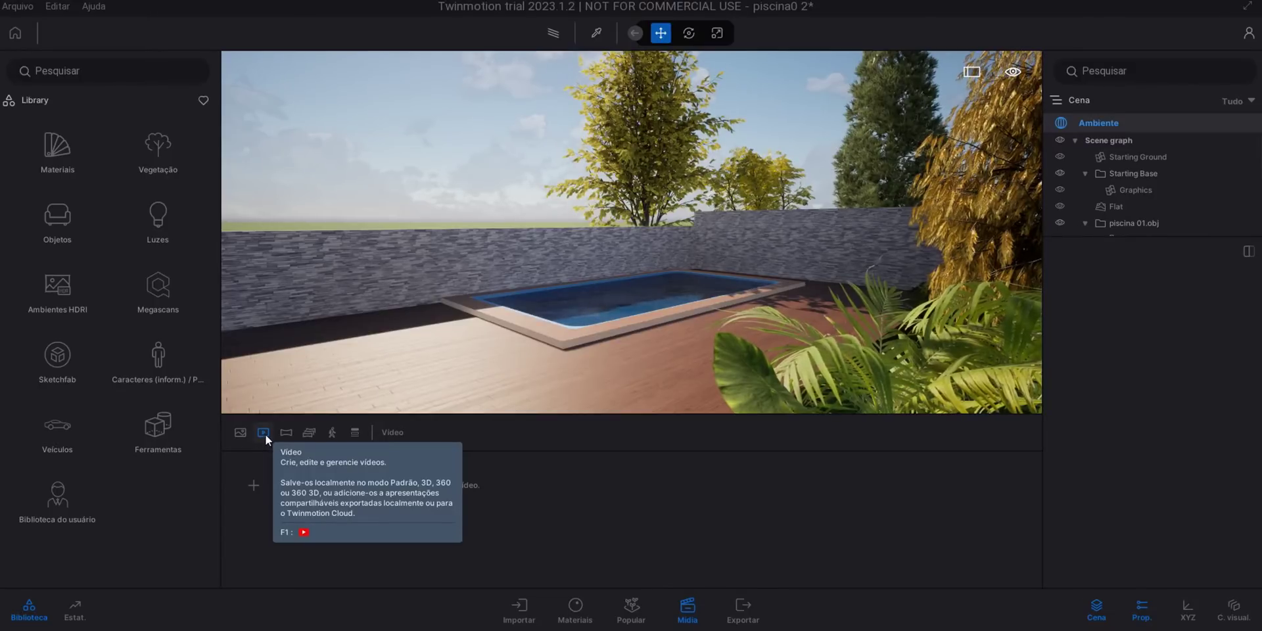
pyautogui.click(254, 485)
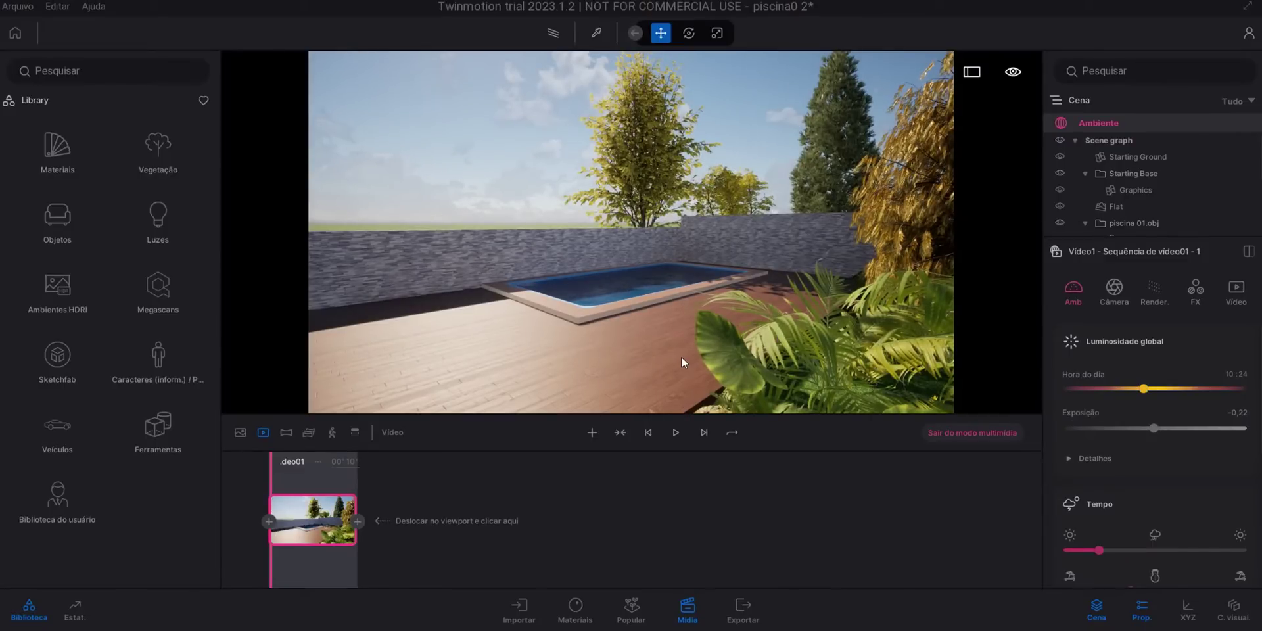
pyautogui.moveTo(337, 504)
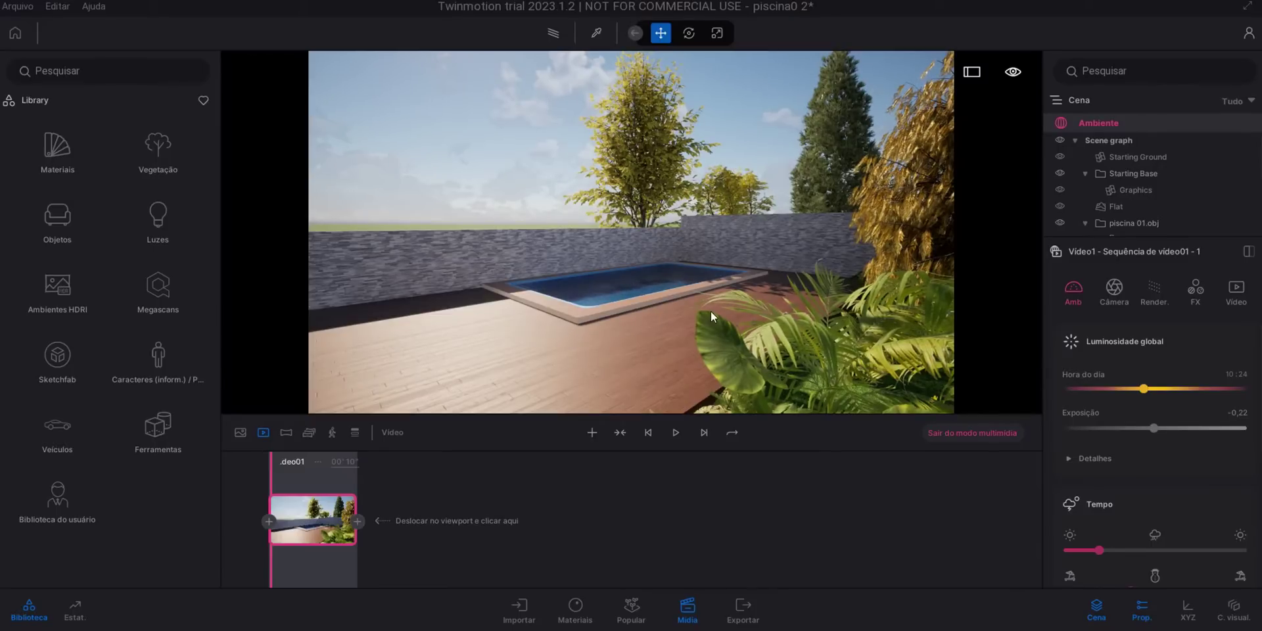
# Reframe the scene from the lawn behind the palms and remove the newly created video
pyautogui.keyDown('shift'); pyautogui.moveTo(567, 342); pyautogui.dragTo(606, 329, button='middle'); pyautogui.keyUp('shift')
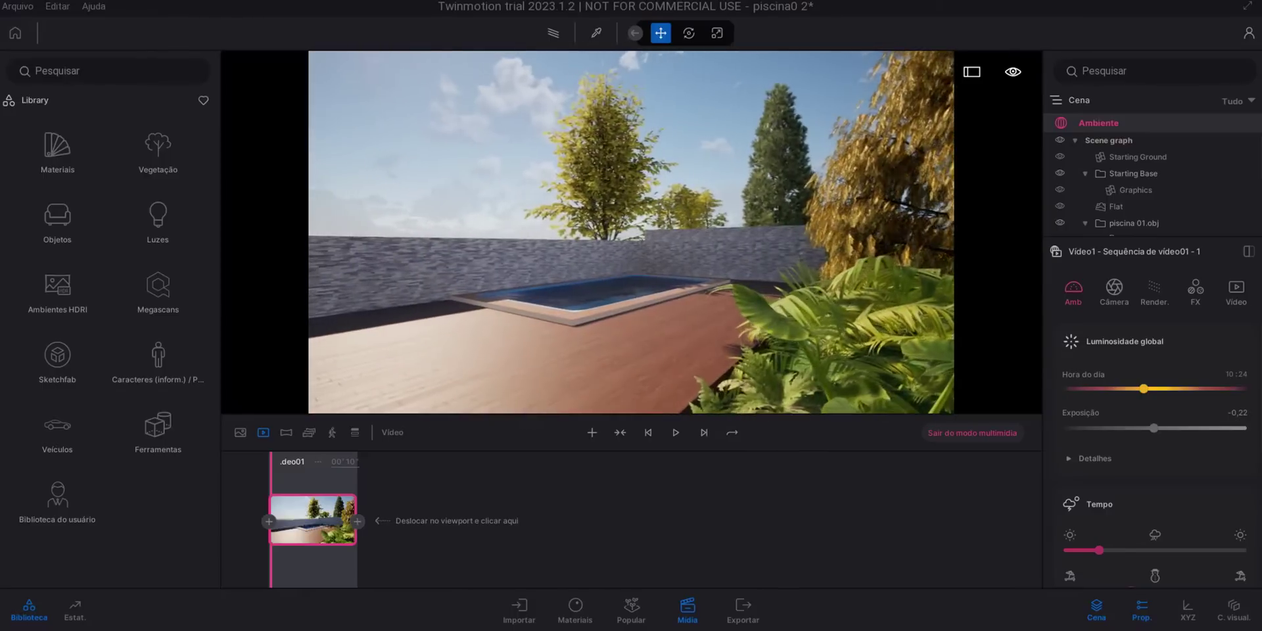
pyautogui.scroll(-5, 605, 328)
pyautogui.moveTo(620, 316); pyautogui.dragTo(684, 283)
pyautogui.keyDown('shift'); pyautogui.moveTo(684, 282); pyautogui.dragTo(525, 289, button='middle'); pyautogui.keyUp('shift')
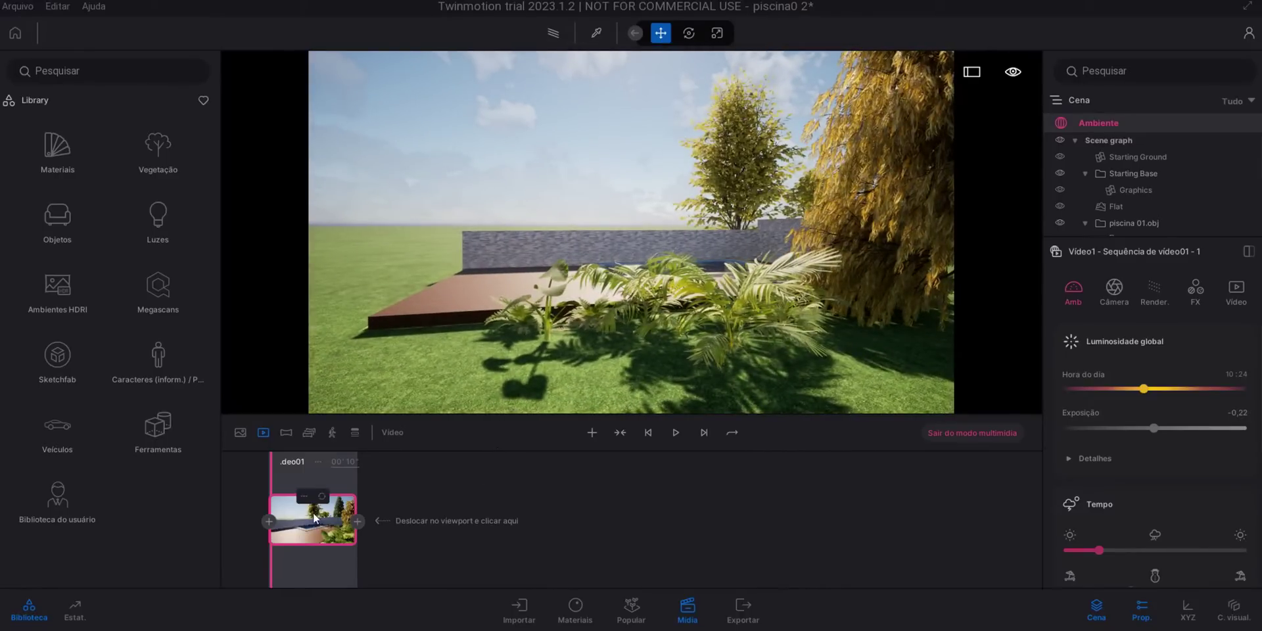
pyautogui.click(323, 531)
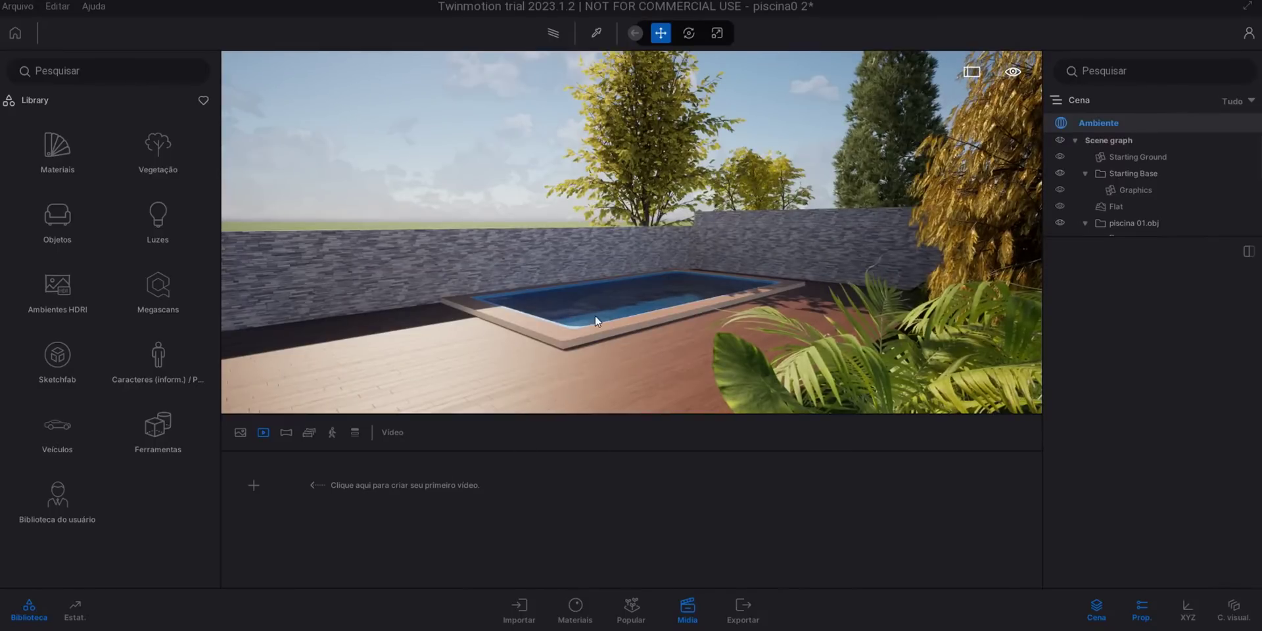
# Examine the palms, the yellow weeping tree and the stone wall from the lawn outside the deck
pyautogui.keyDown('shift'); pyautogui.moveTo(681, 314); pyautogui.dragTo(637, 332, button='middle'); pyautogui.keyUp('shift')
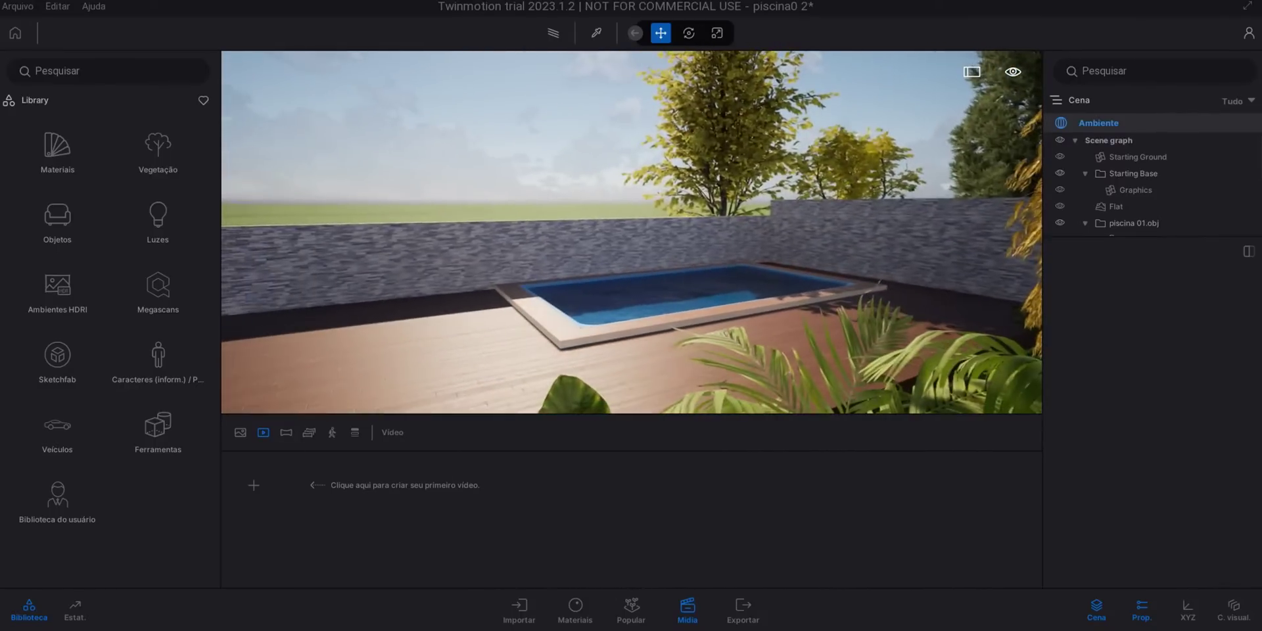
pyautogui.scroll(-5, 681, 313)
pyautogui.keyDown('shift'); pyautogui.moveTo(704, 290); pyautogui.dragTo(703, 263, button='middle'); pyautogui.keyUp('shift')
pyautogui.scroll(2, 725, 278)
pyautogui.keyDown('shift'); pyautogui.moveTo(724, 278); pyautogui.dragTo(713, 280); pyautogui.keyUp('shift')
pyautogui.keyDown('shift'); pyautogui.moveTo(713, 281); pyautogui.dragTo(735, 278, button='middle'); pyautogui.keyUp('shift')
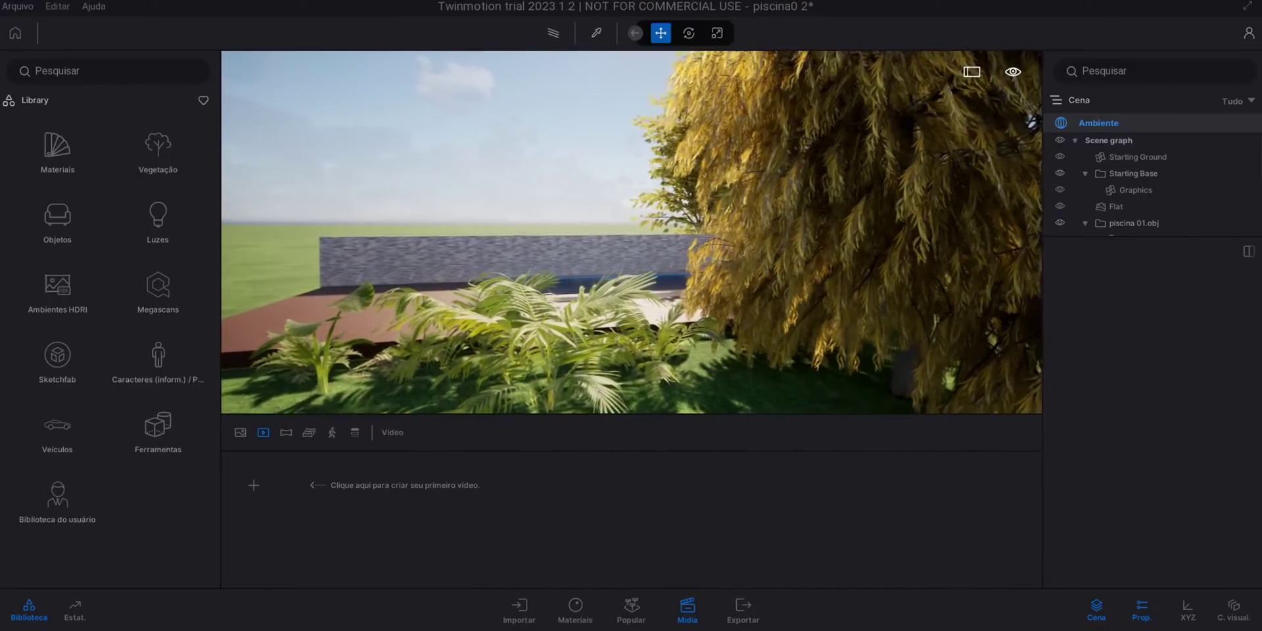
pyautogui.scroll(-2, 723, 278)
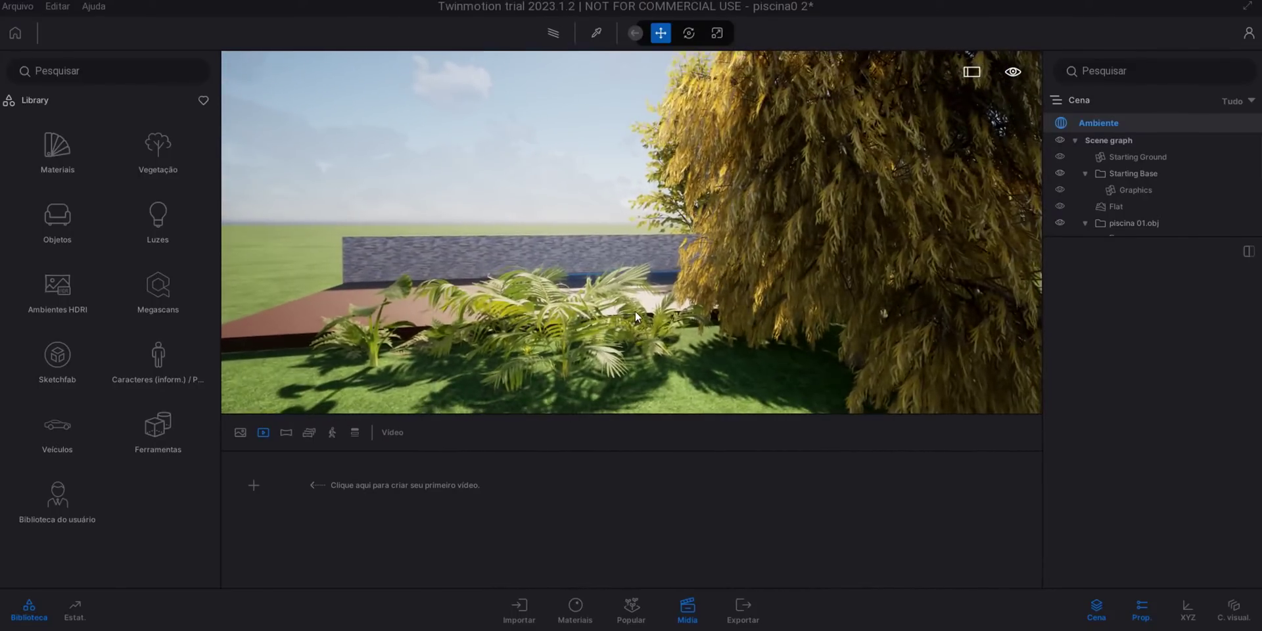
pyautogui.moveTo(604, 314)
pyautogui.keyDown('shift'); pyautogui.mouseDown(button='middle')
pyautogui.moveTo(647, 358)
pyautogui.moveTo(598, 323)
pyautogui.moveTo(616, 309)
pyautogui.moveTo(657, 311)
pyautogui.moveTo(607, 316)
pyautogui.mouseUp(button='middle'); pyautogui.keyUp('shift')
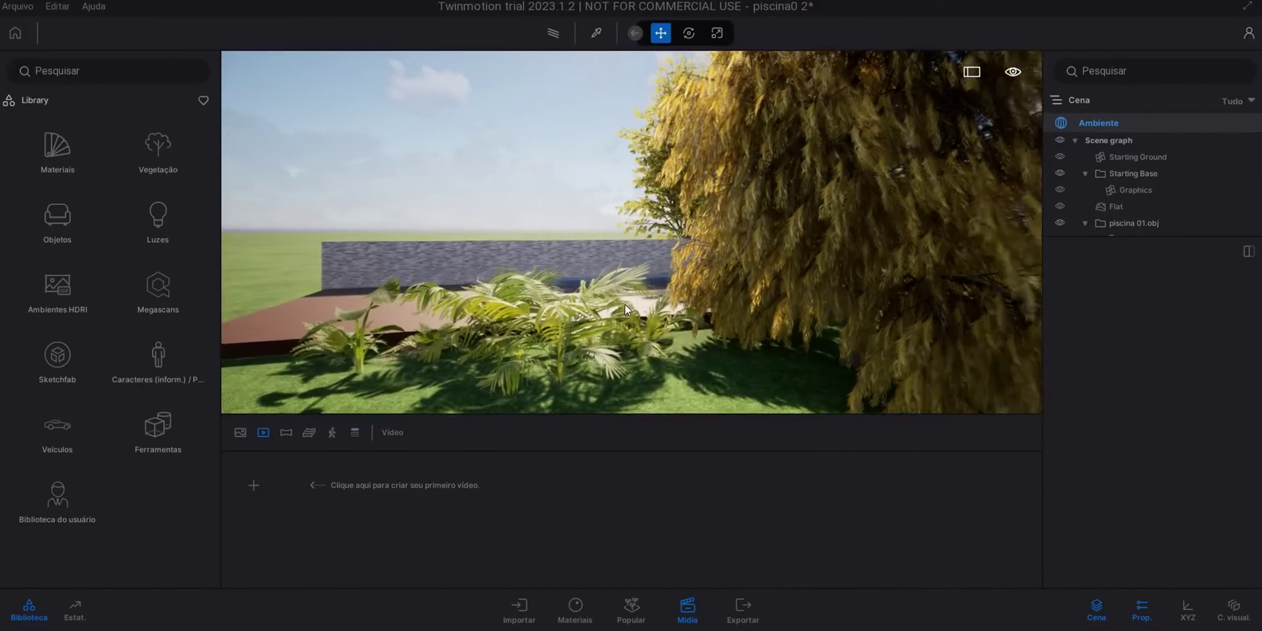
pyautogui.moveTo(624, 304); pyautogui.dragTo(620, 315)
pyautogui.scroll(-2, 619, 311)
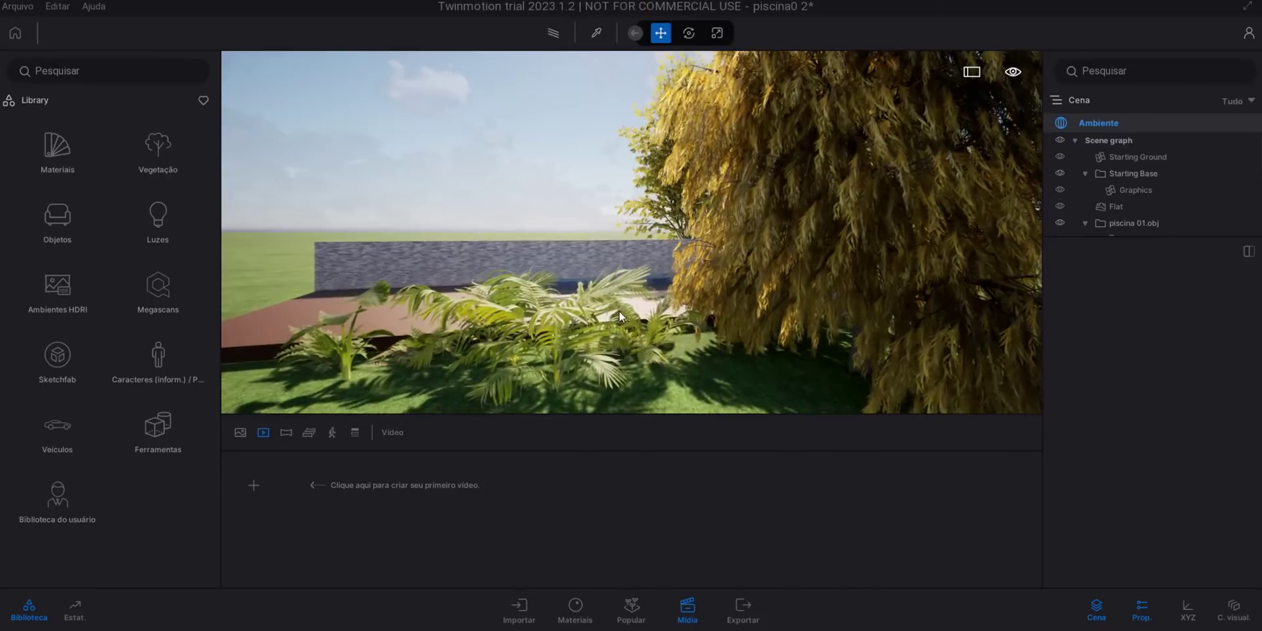
pyautogui.keyDown('shift'); pyautogui.moveTo(621, 312); pyautogui.dragTo(621, 305, button='middle'); pyautogui.keyUp('shift')
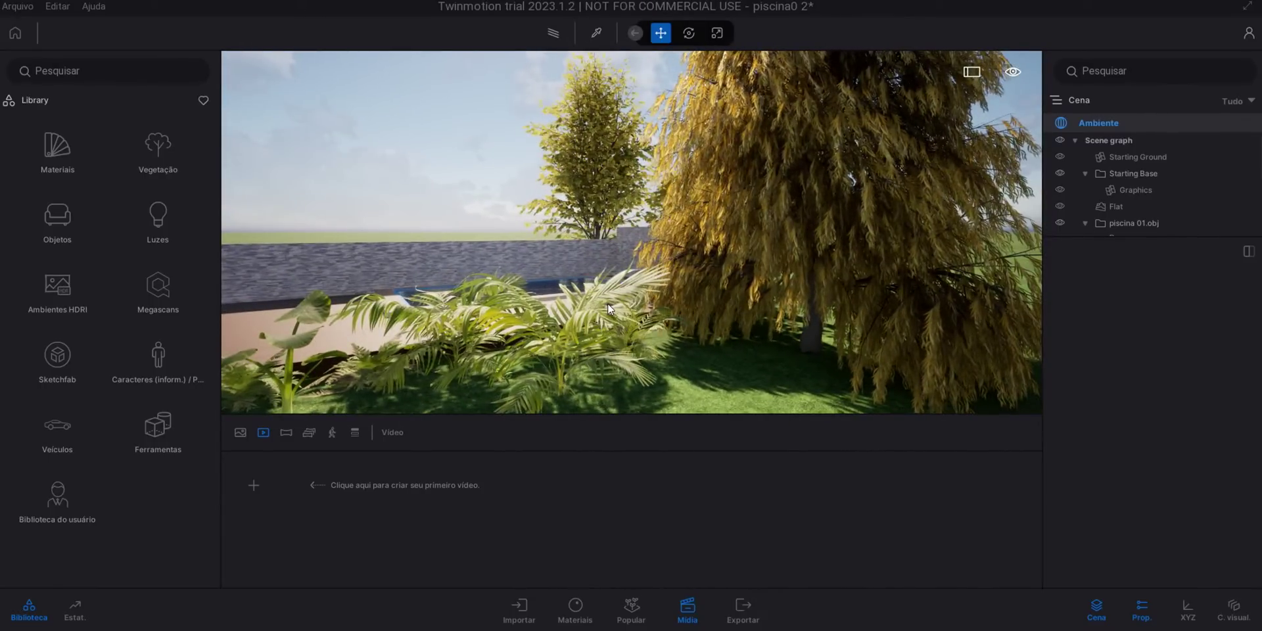
# Walk forward, backward and sideways around the palms, and view the pool and weeping tree from raised and ground-level viewpoints
pyautogui.press('Up')
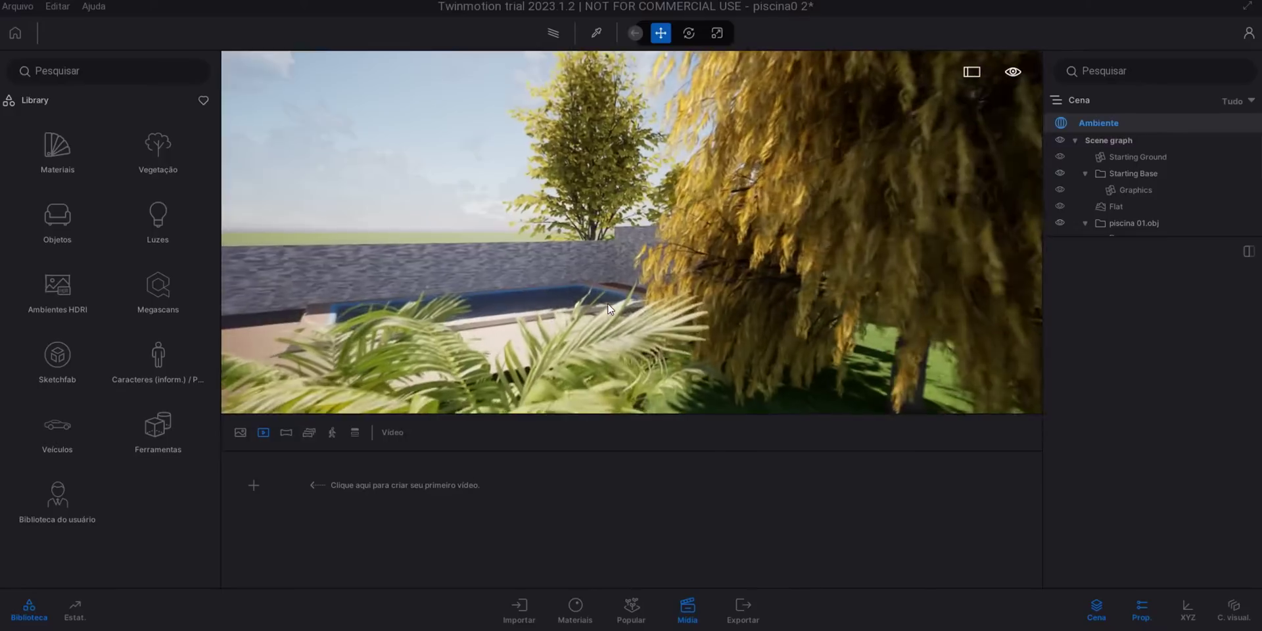
pyautogui.press('Down')
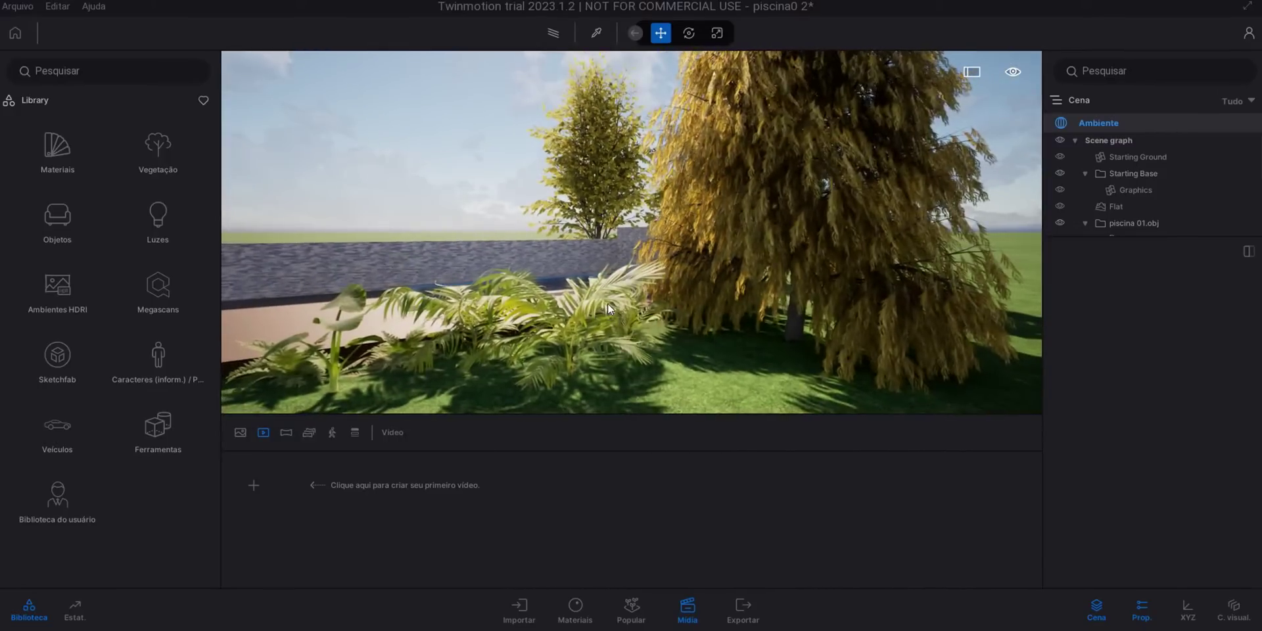
pyautogui.press('Left')
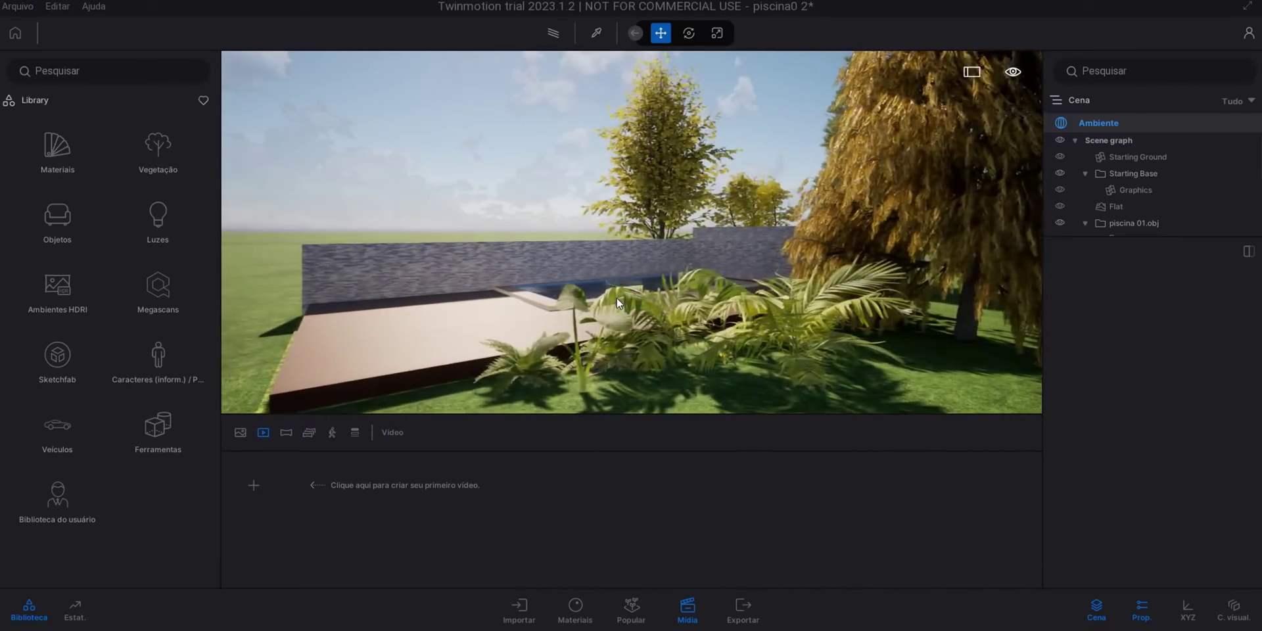
pyautogui.press('Right')
pyautogui.keyDown('shift'); pyautogui.moveTo(616, 298); pyautogui.dragTo(637, 311, button='middle'); pyautogui.keyUp('shift')
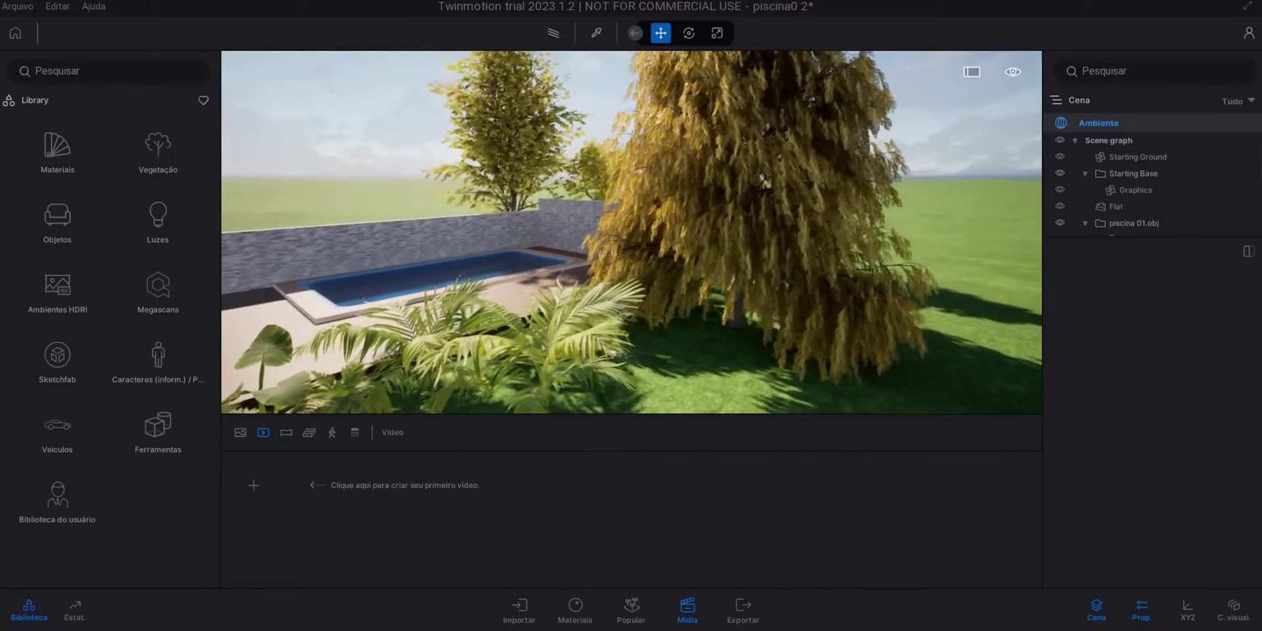
pyautogui.moveTo(628, 262); pyautogui.dragTo(633, 262)
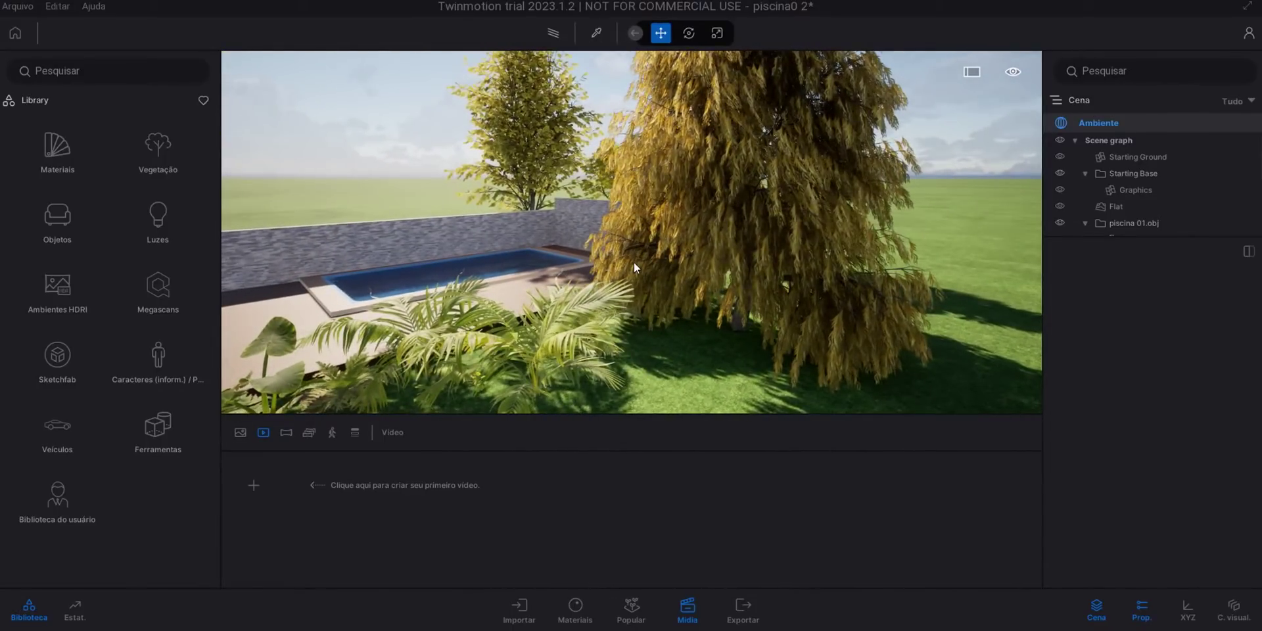
pyautogui.keyDown('shift'); pyautogui.moveTo(644, 267); pyautogui.dragTo(618, 212, button='middle'); pyautogui.keyUp('shift')
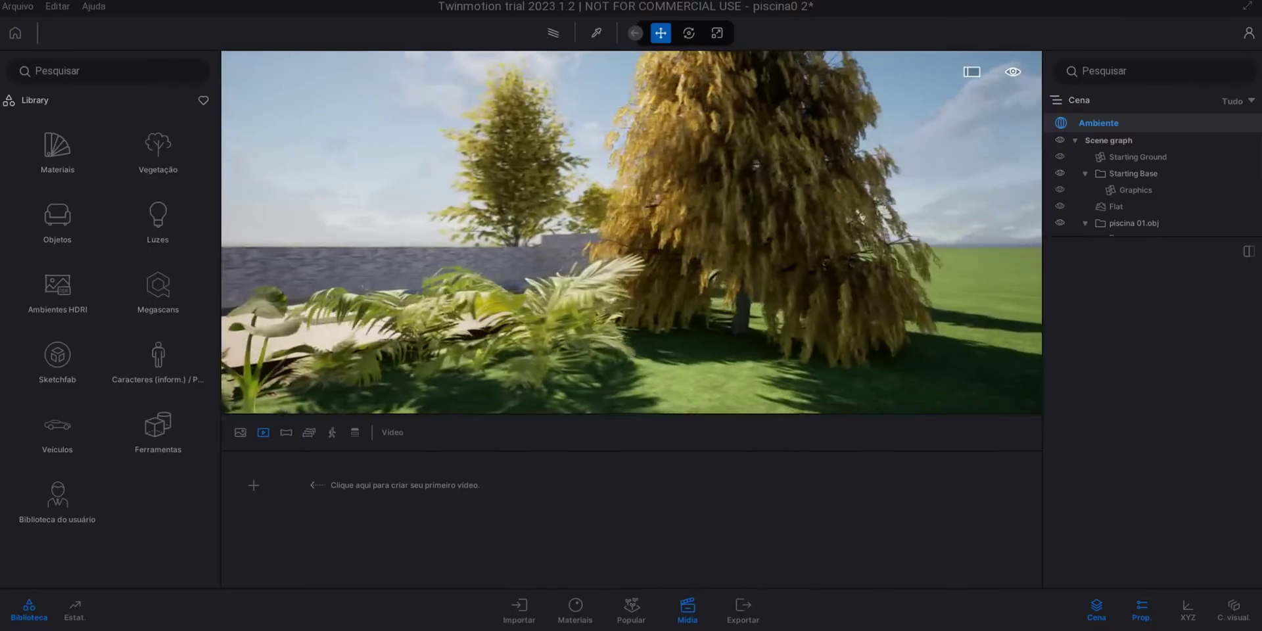
pyautogui.moveTo(644, 316); pyautogui.dragTo(644, 325)
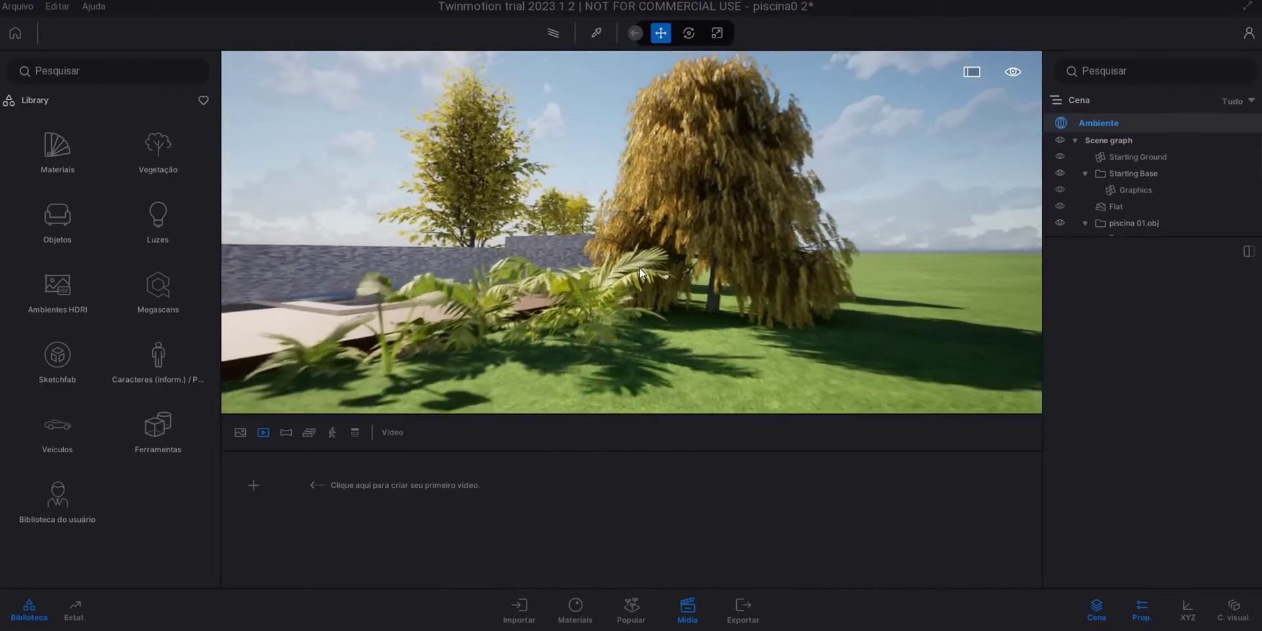
# Compare near and far views of the deck's corner, the broad-leaf plants and the weeping tree from the lawn
pyautogui.press('a')
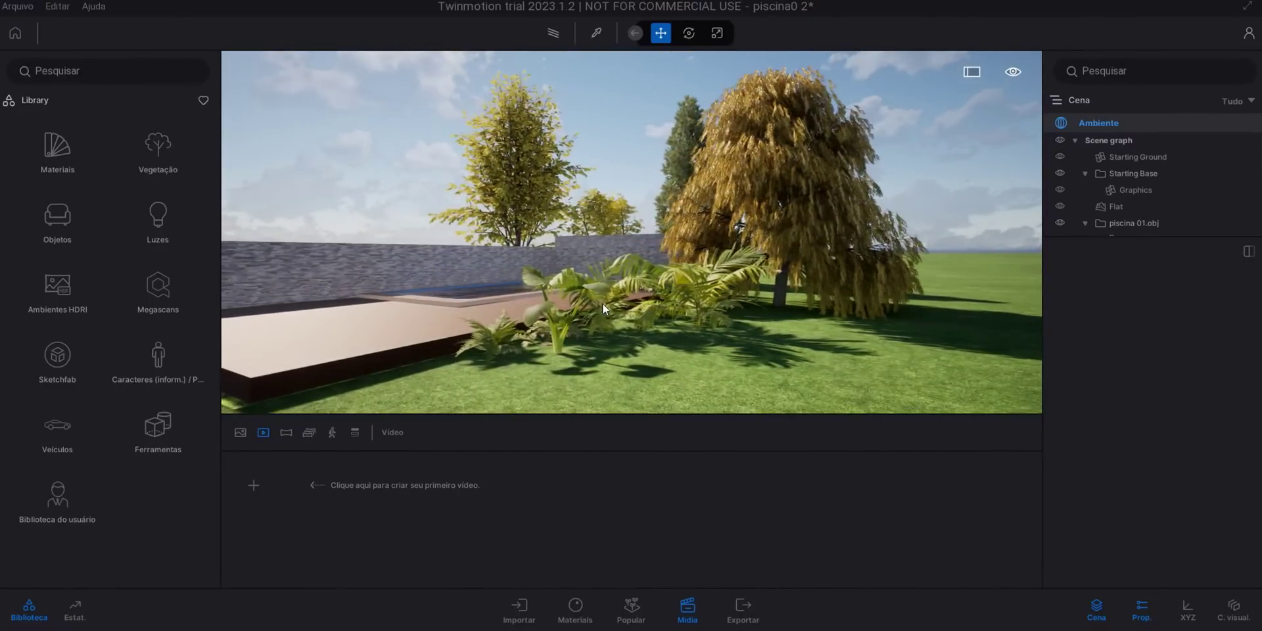
pyautogui.press('Up')
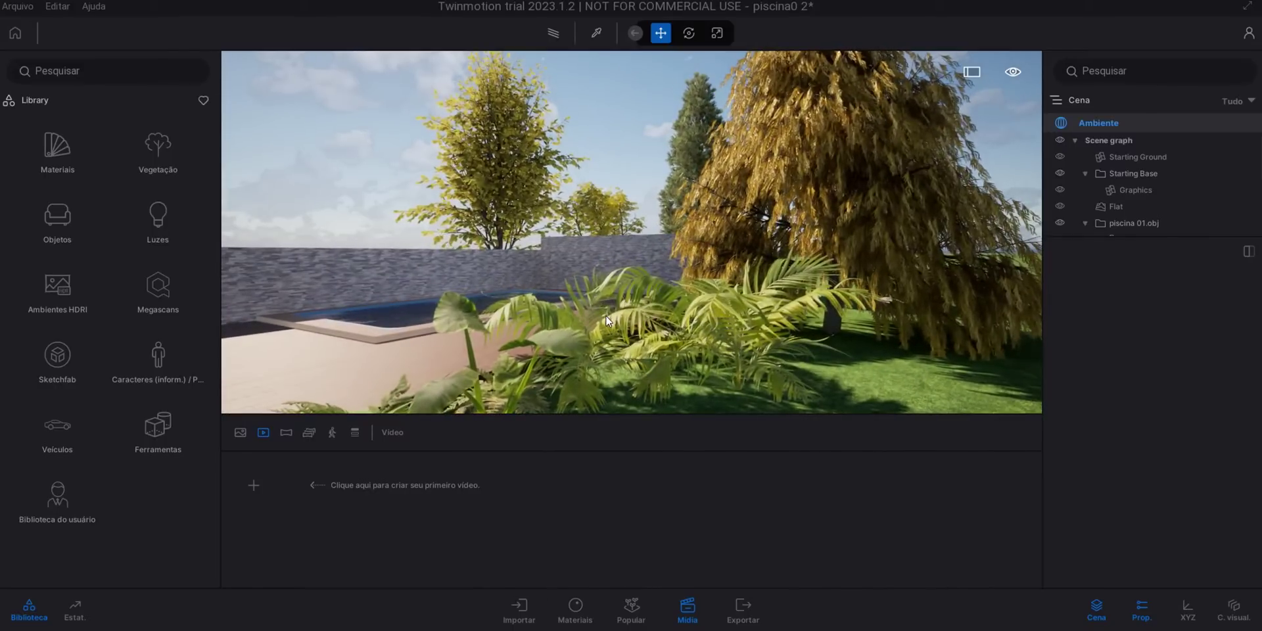
pyautogui.keyDown('shift'); pyautogui.moveTo(606, 316); pyautogui.dragTo(670, 316, button='middle'); pyautogui.keyUp('shift')
pyautogui.press('s')
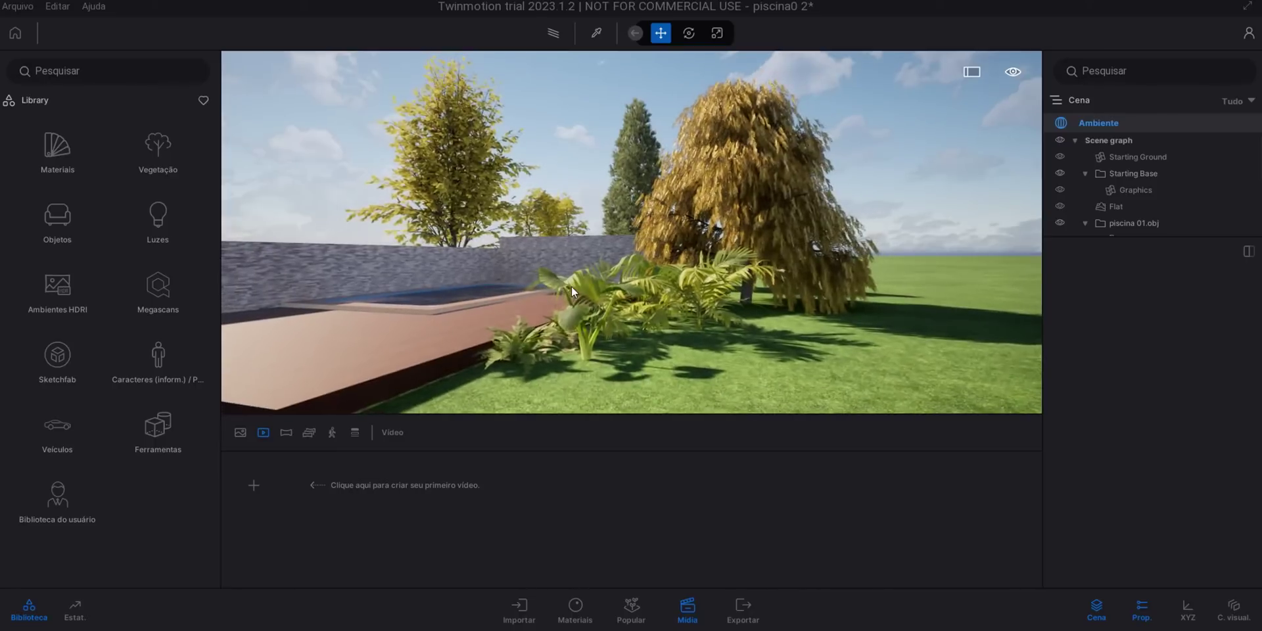
pyautogui.keyDown('shift'); pyautogui.moveTo(606, 295); pyautogui.dragTo(529, 295, button='middle'); pyautogui.keyUp('shift')
pyautogui.moveTo(606, 295); pyautogui.dragTo(658, 280)
# Move through the weeping tree to the pool, and inspect the stone wall corner from above and from deck level
pyautogui.press('Up')
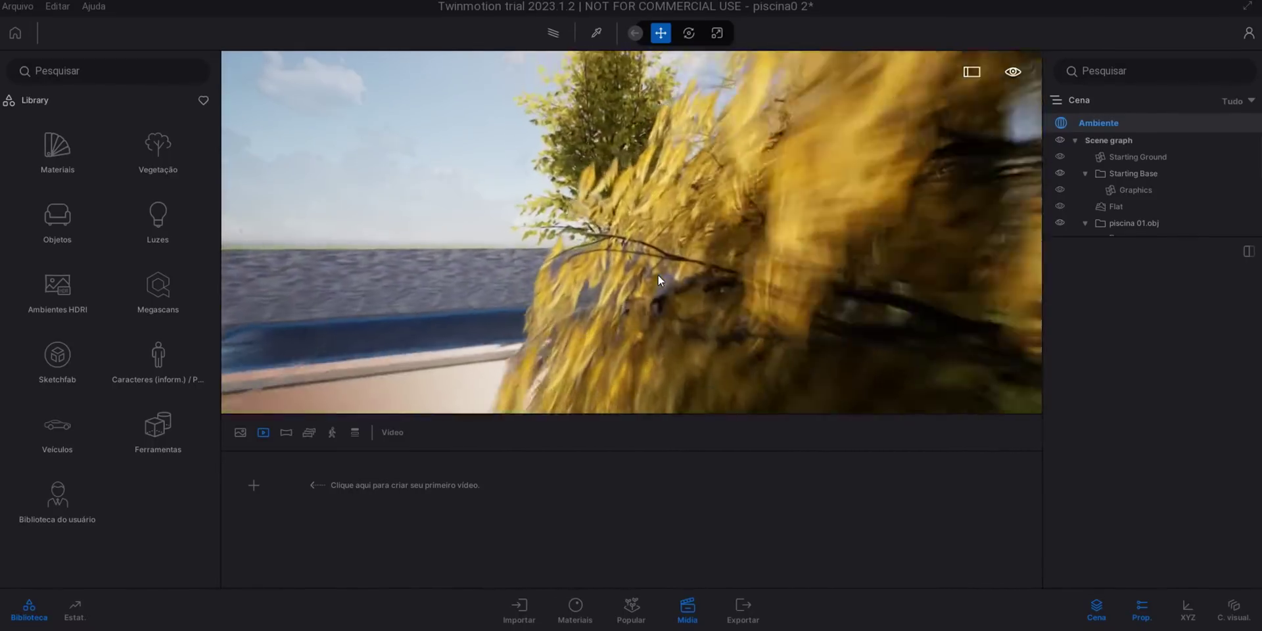
pyautogui.press('Up')
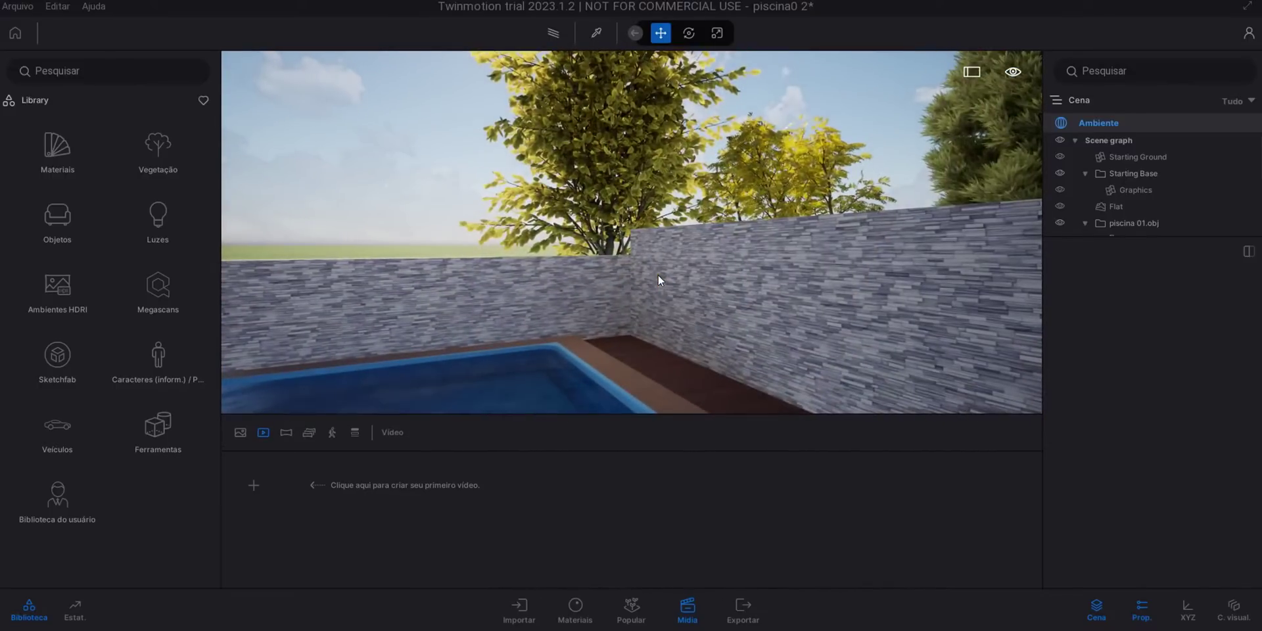
pyautogui.press('e')
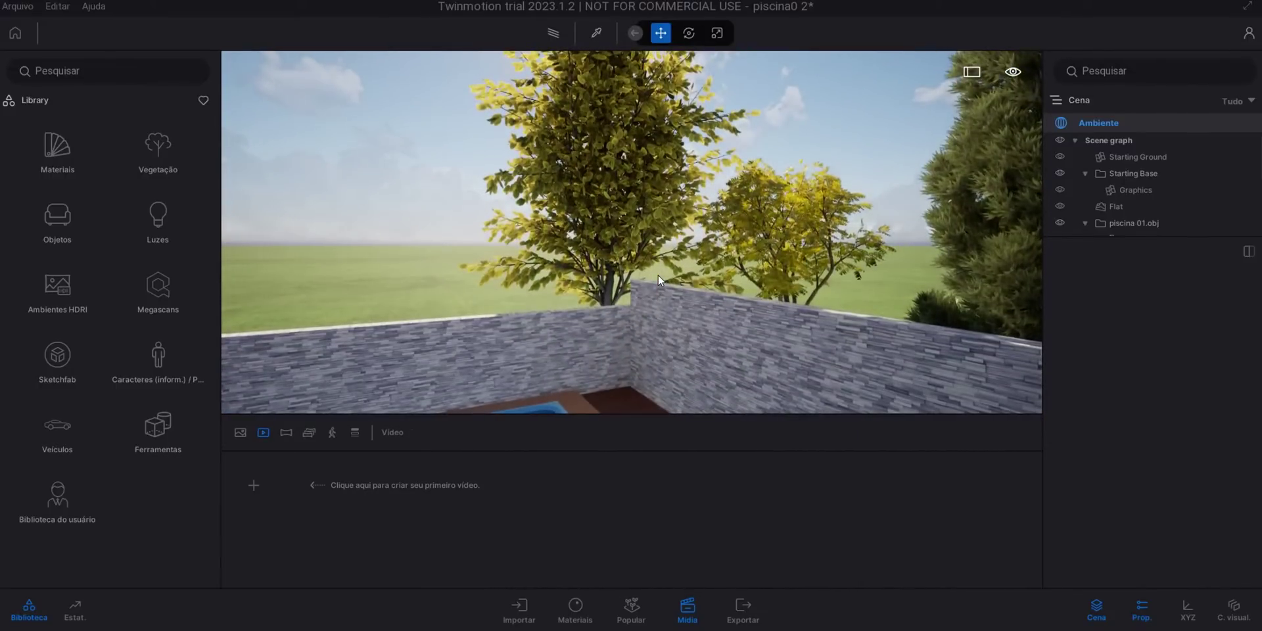
pyautogui.press('pagedown')
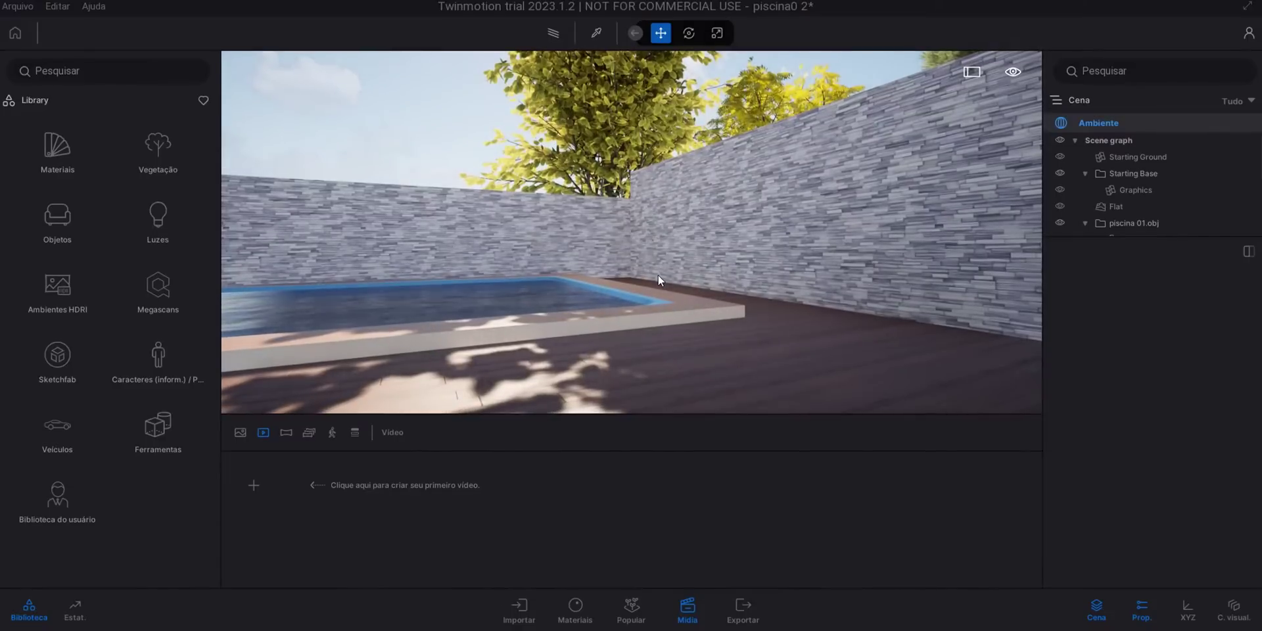
# Inspect the pool and stone wall corner by raising and lowering the camera, backing out to the weeping tree and returning
pyautogui.press('q')
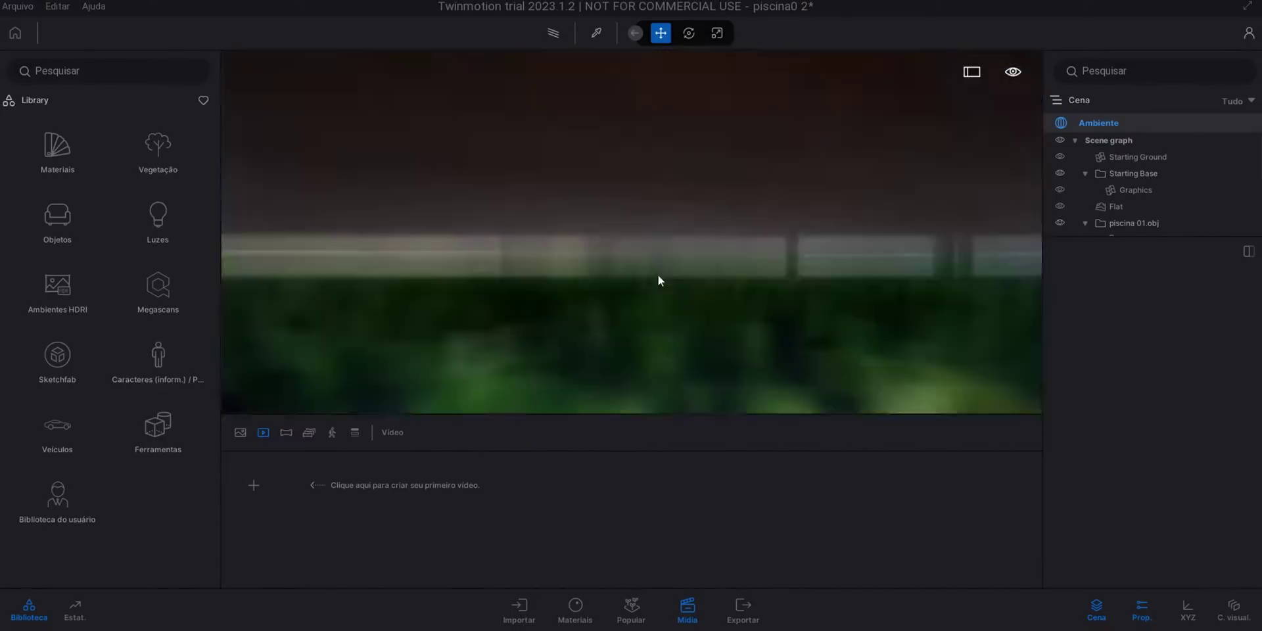
pyautogui.press('e')
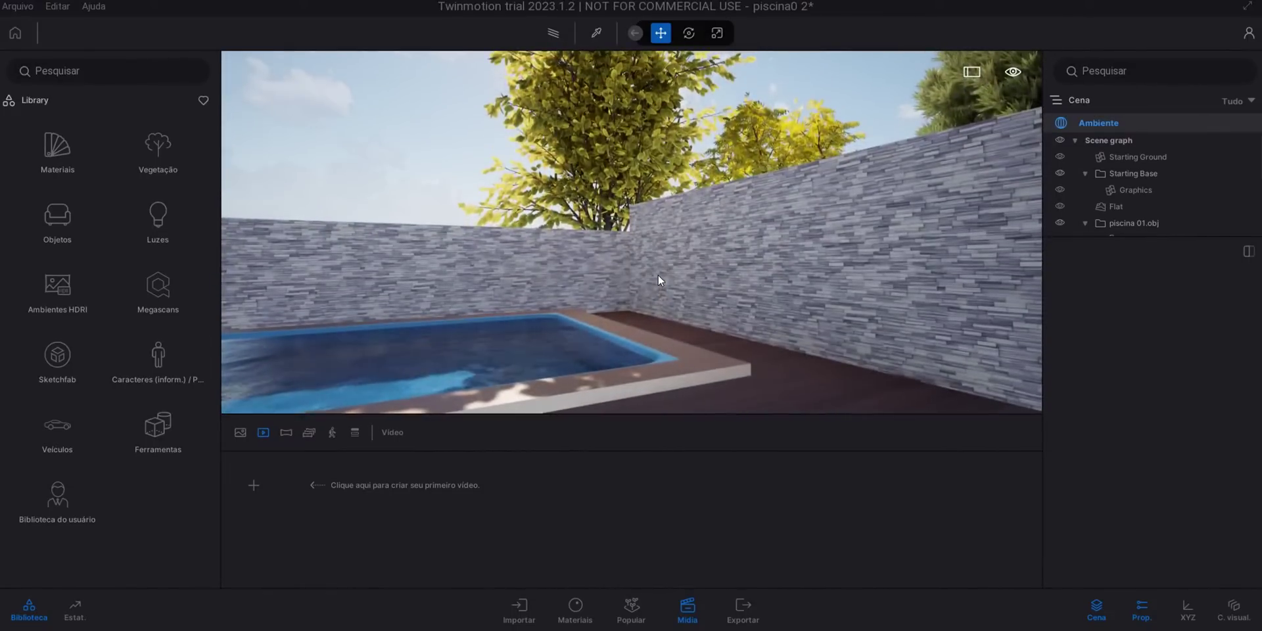
pyautogui.press('s')
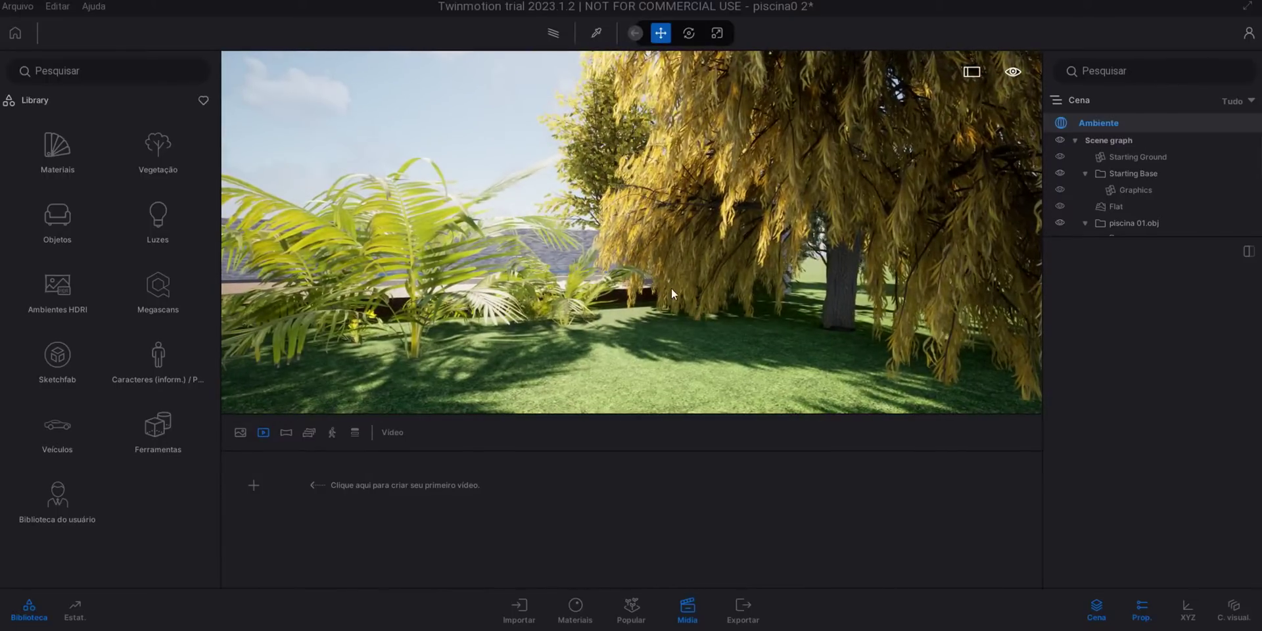
pyautogui.press('w')
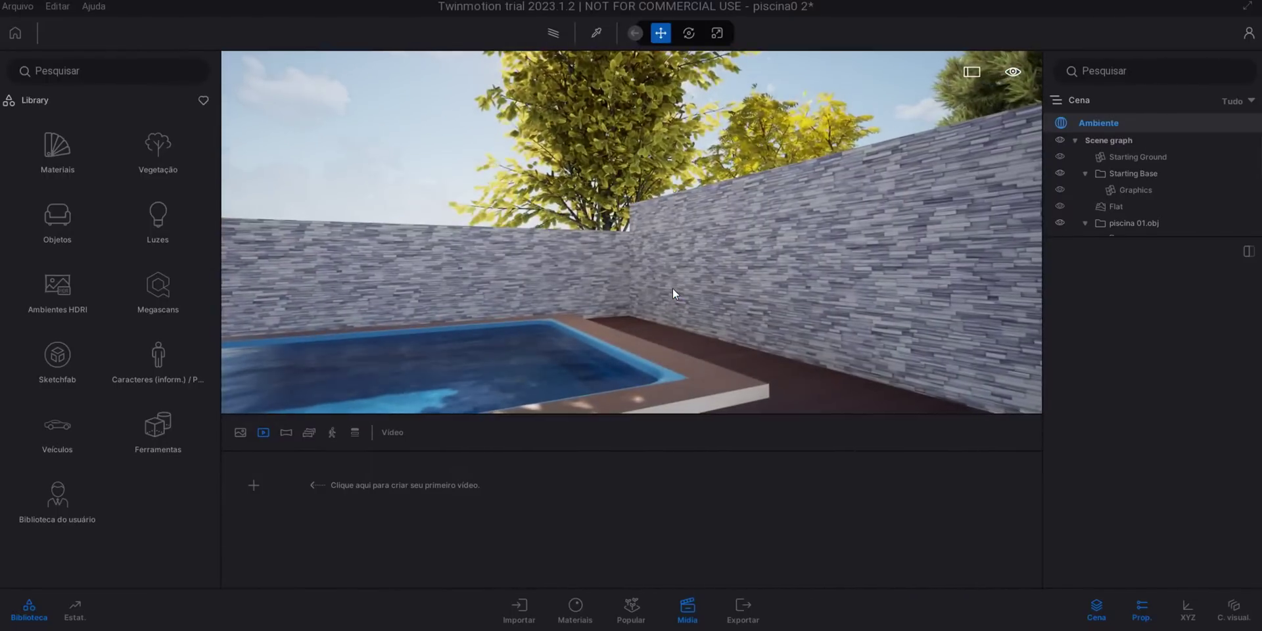
# Back the camera onto the lawn until the palms fill the foreground, and create a new video starting from that view
pyautogui.press('Left')
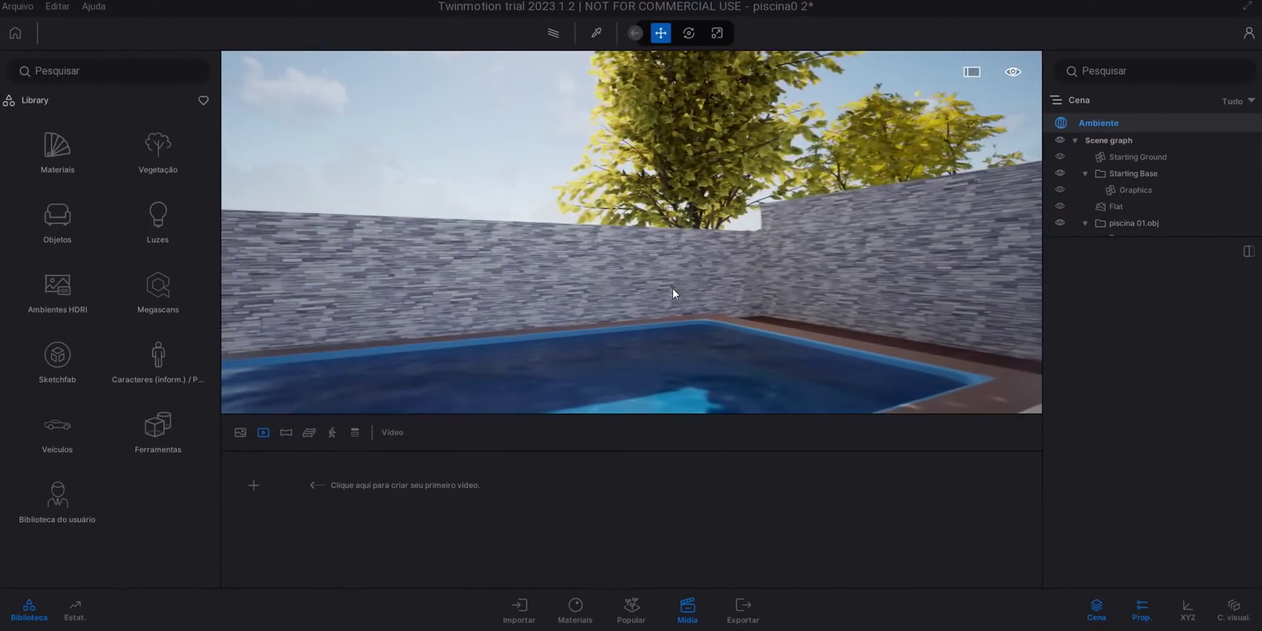
pyautogui.press('s')
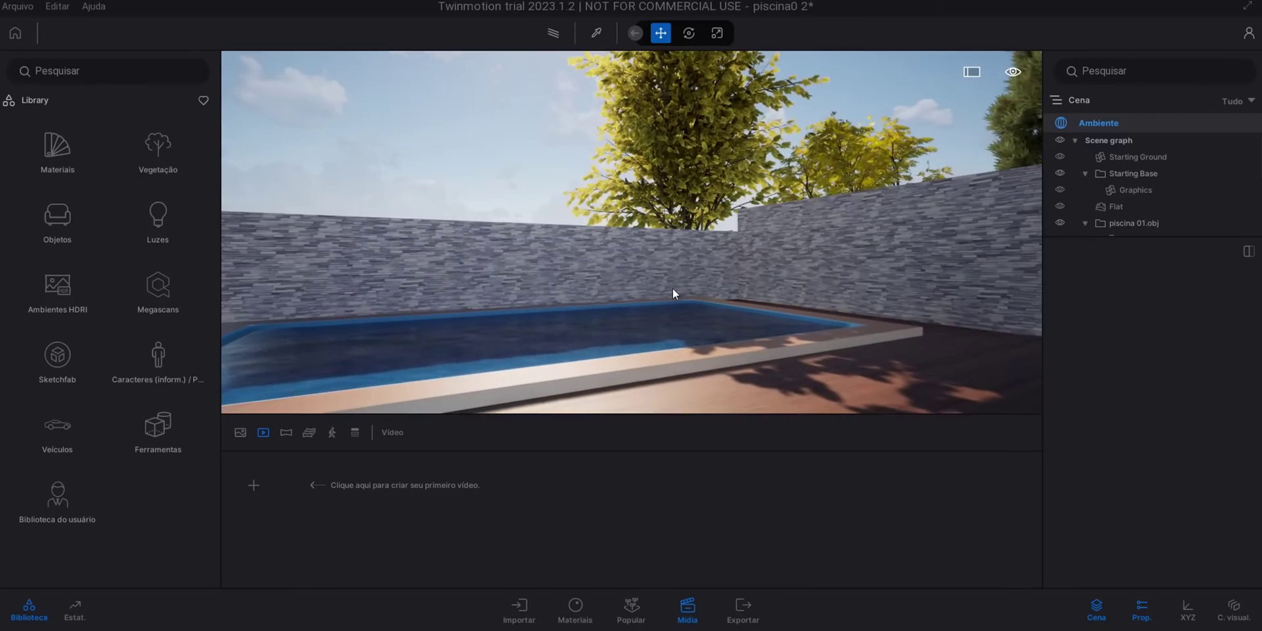
pyautogui.press('s')
pyautogui.press('Down')
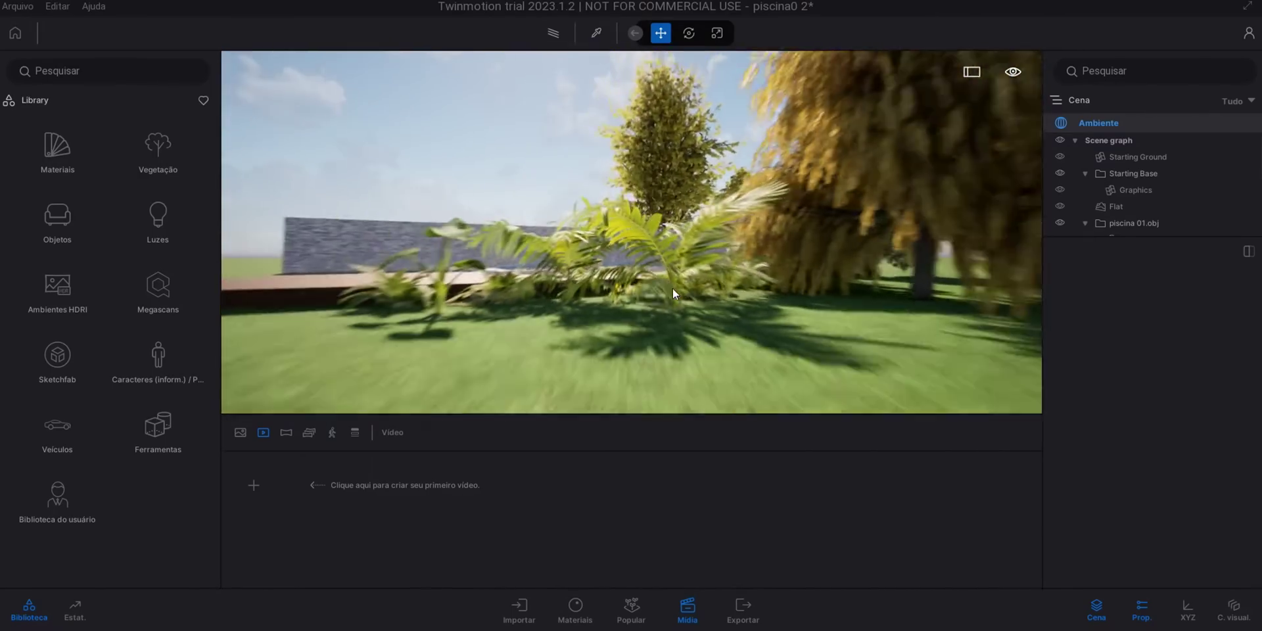
pyautogui.press('Up')
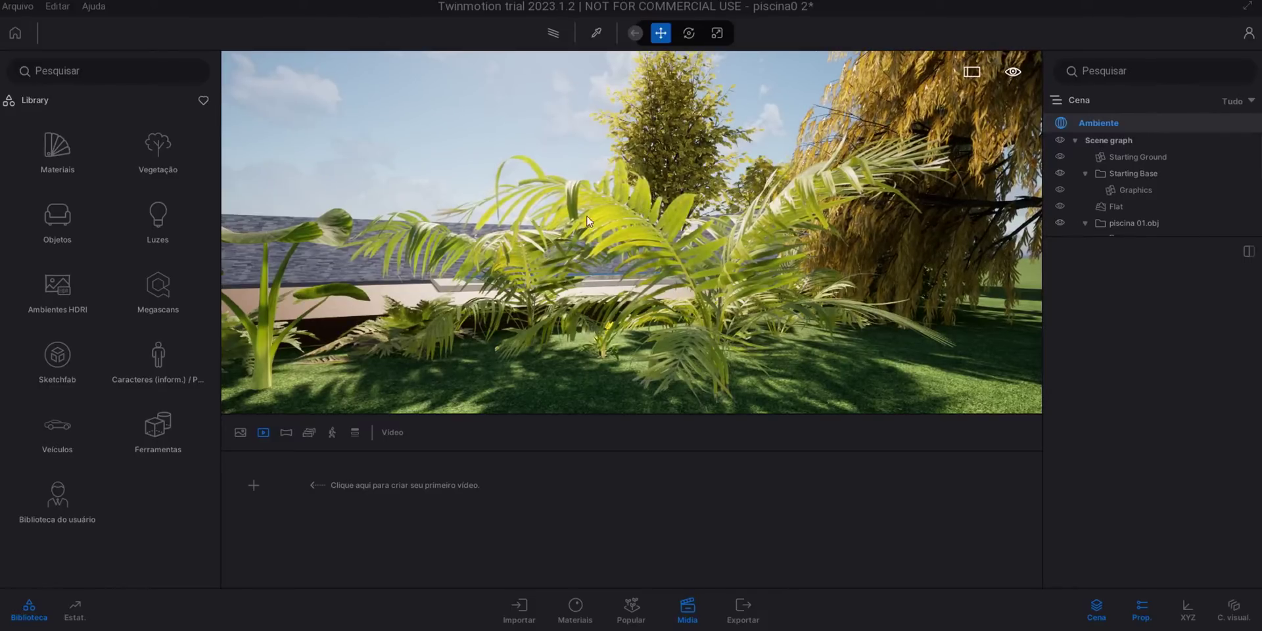
pyautogui.click(254, 488)
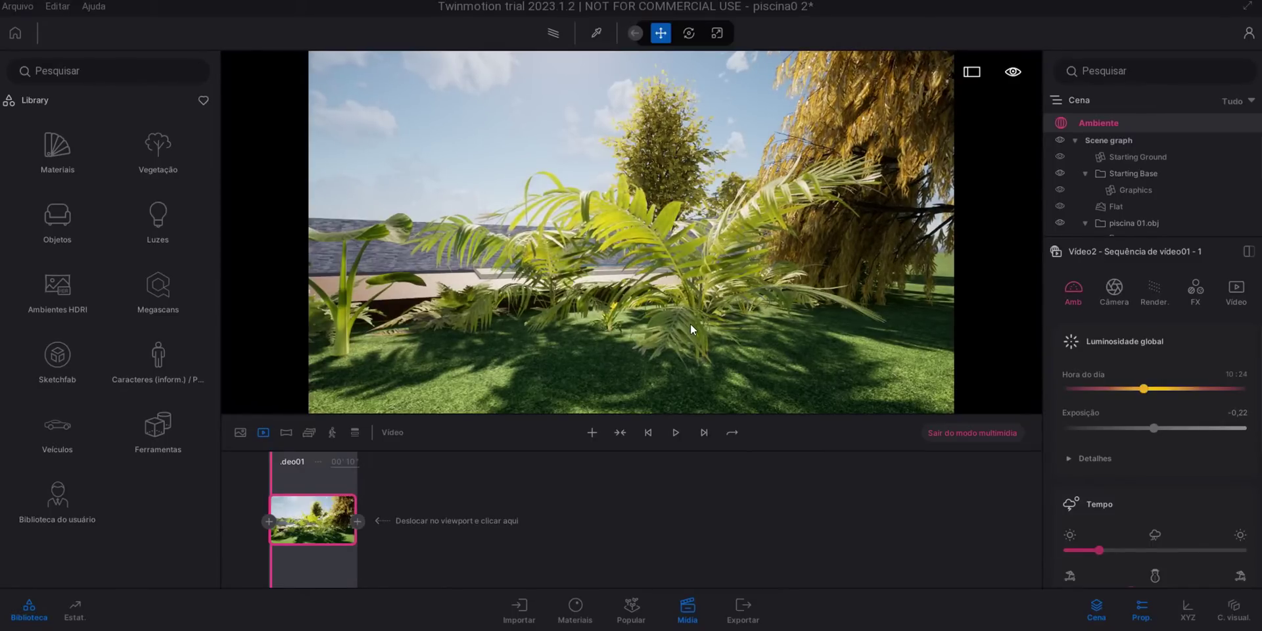
# Move forward through the palms to the pool and add that view of the stone wall corner as the second keyframe
pyautogui.press('w')
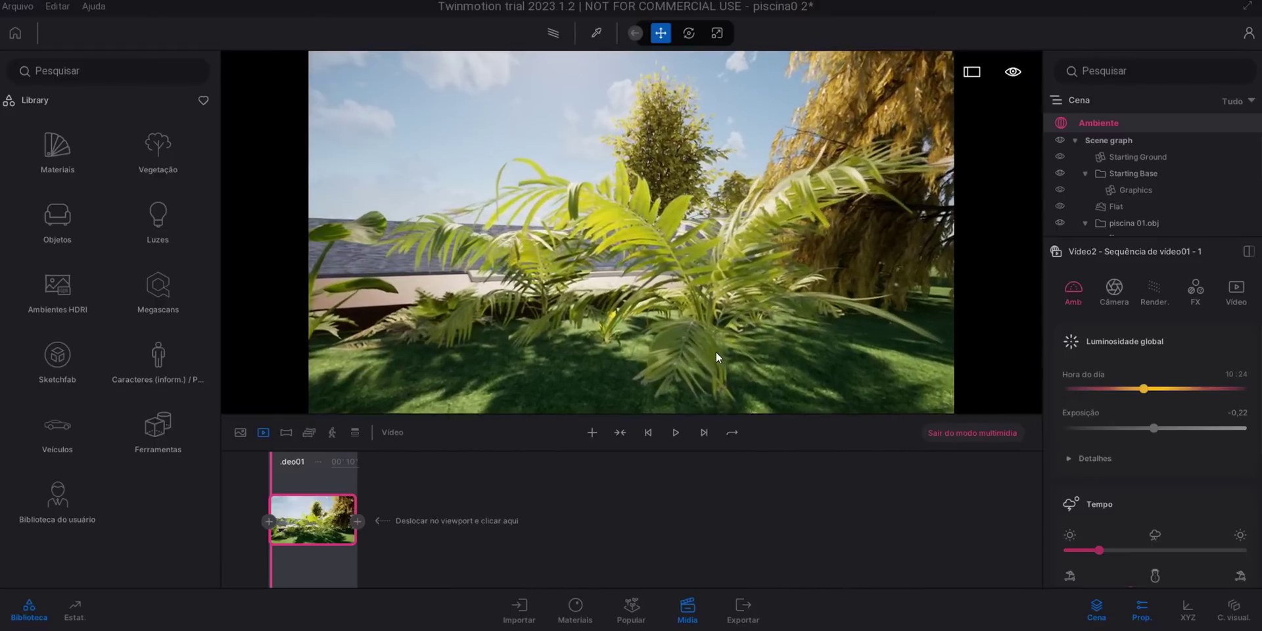
pyautogui.press('w')
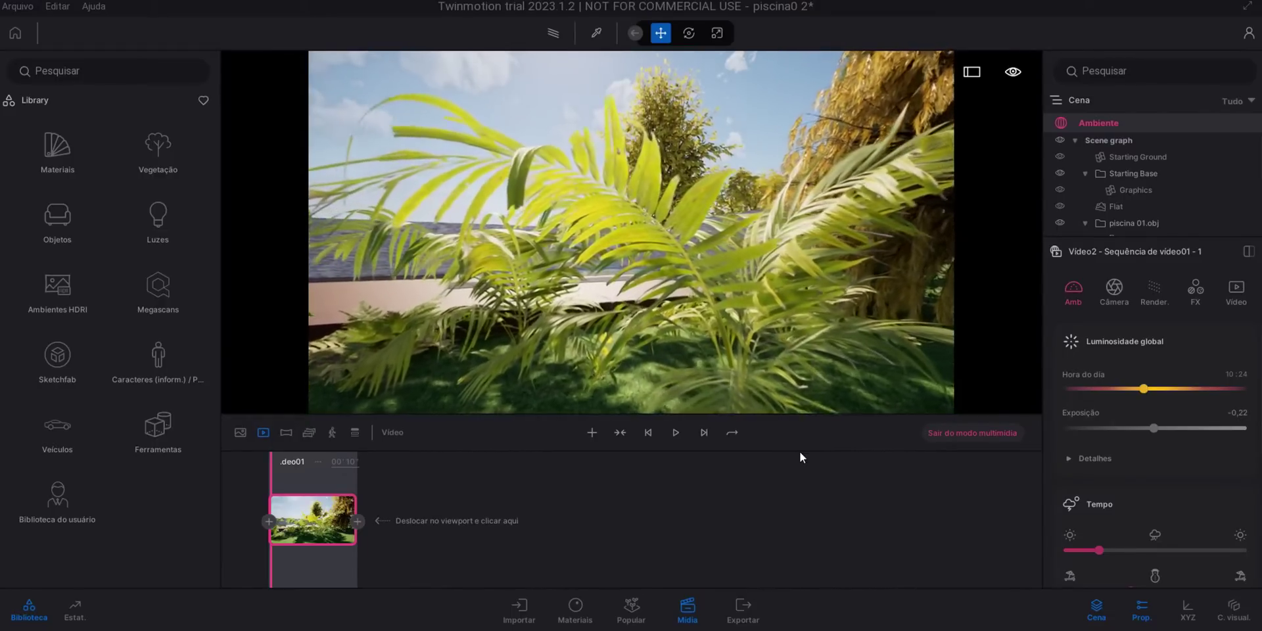
pyautogui.press('w')
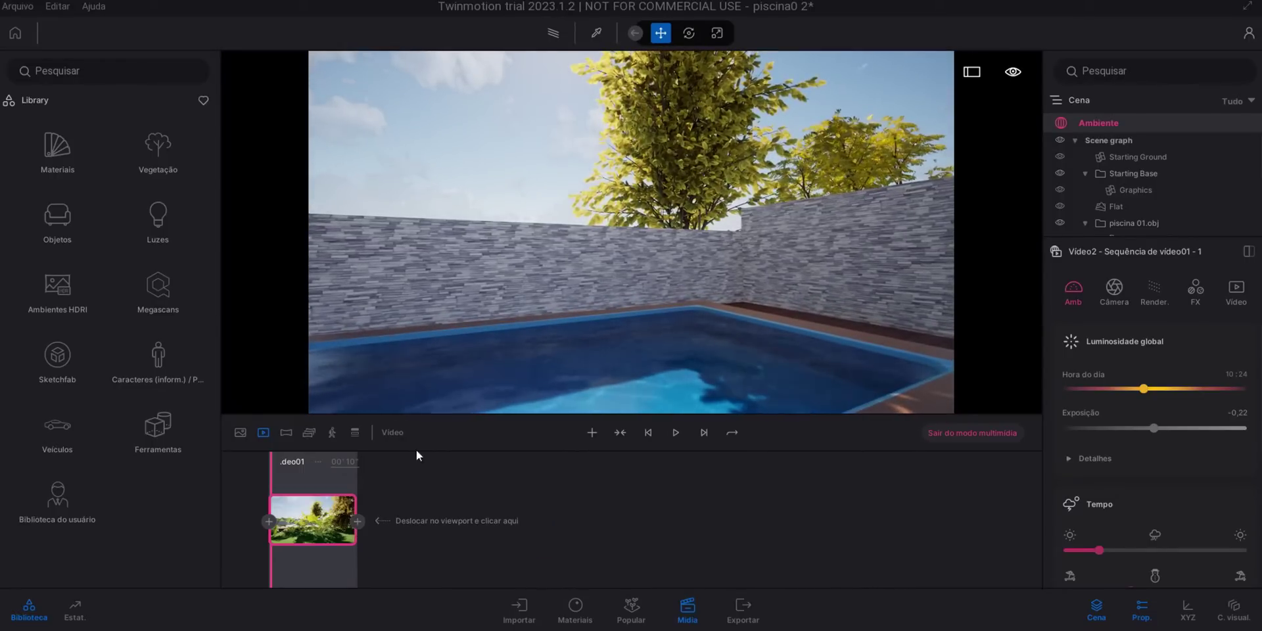
pyautogui.click(357, 522)
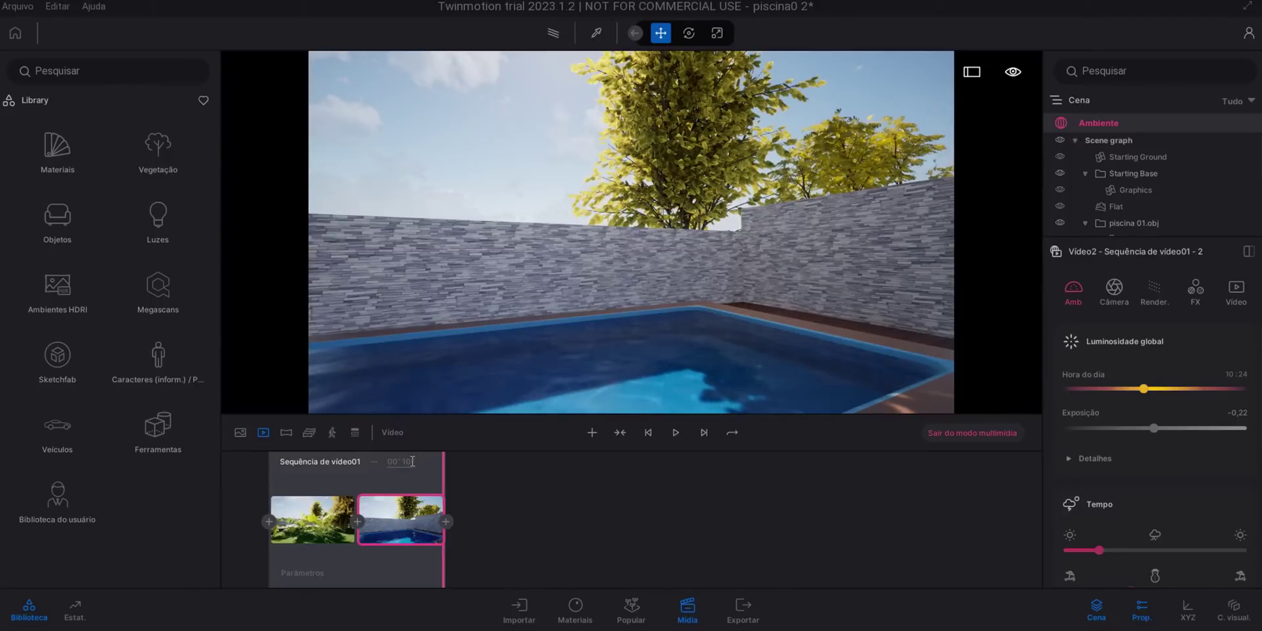
# Play the video sequence twice from near its beginning to review the camera move from the palms to the pool
pyautogui.click(277, 483)
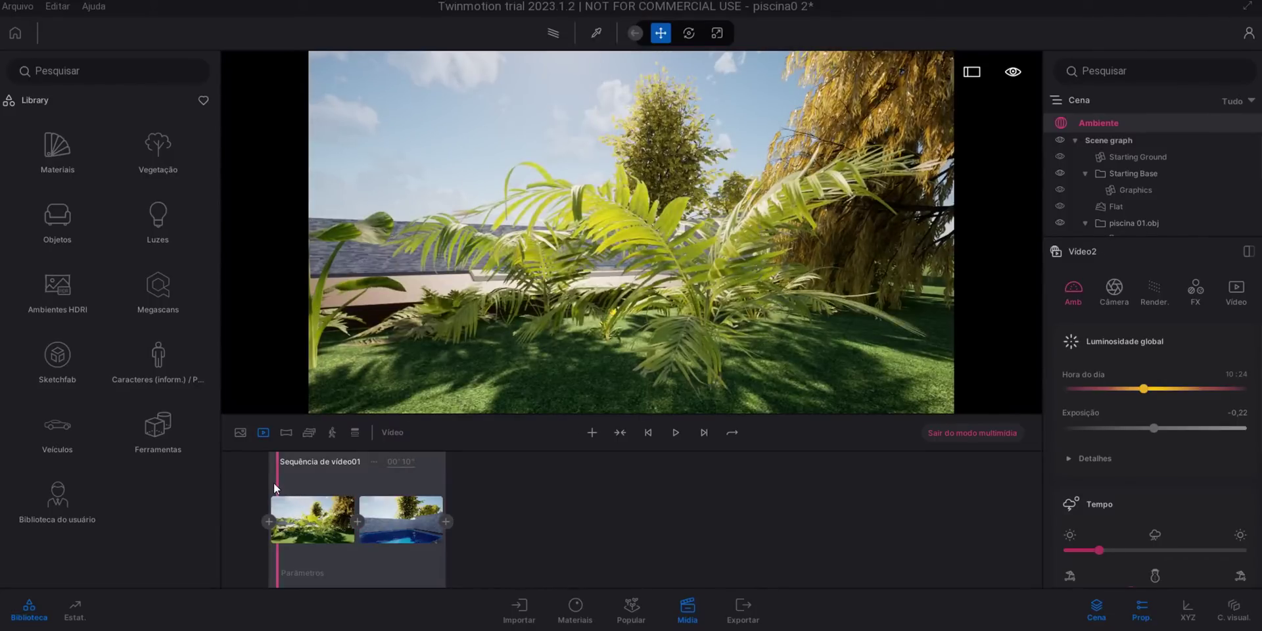
pyautogui.click(676, 431)
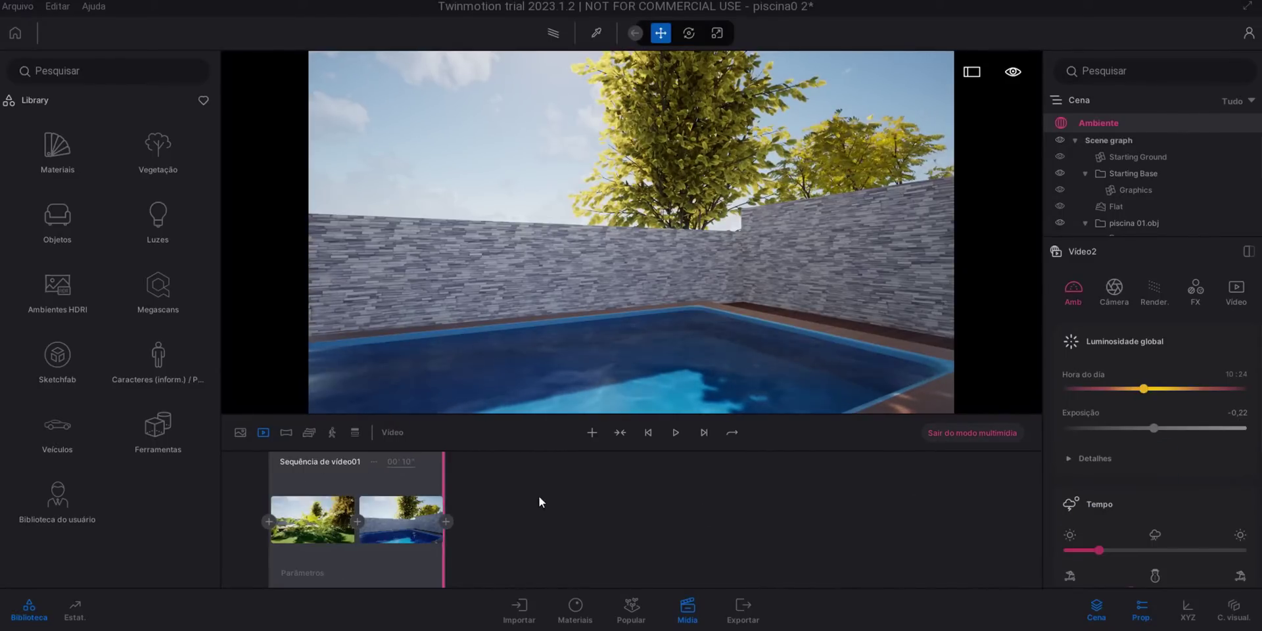
pyautogui.click(276, 484)
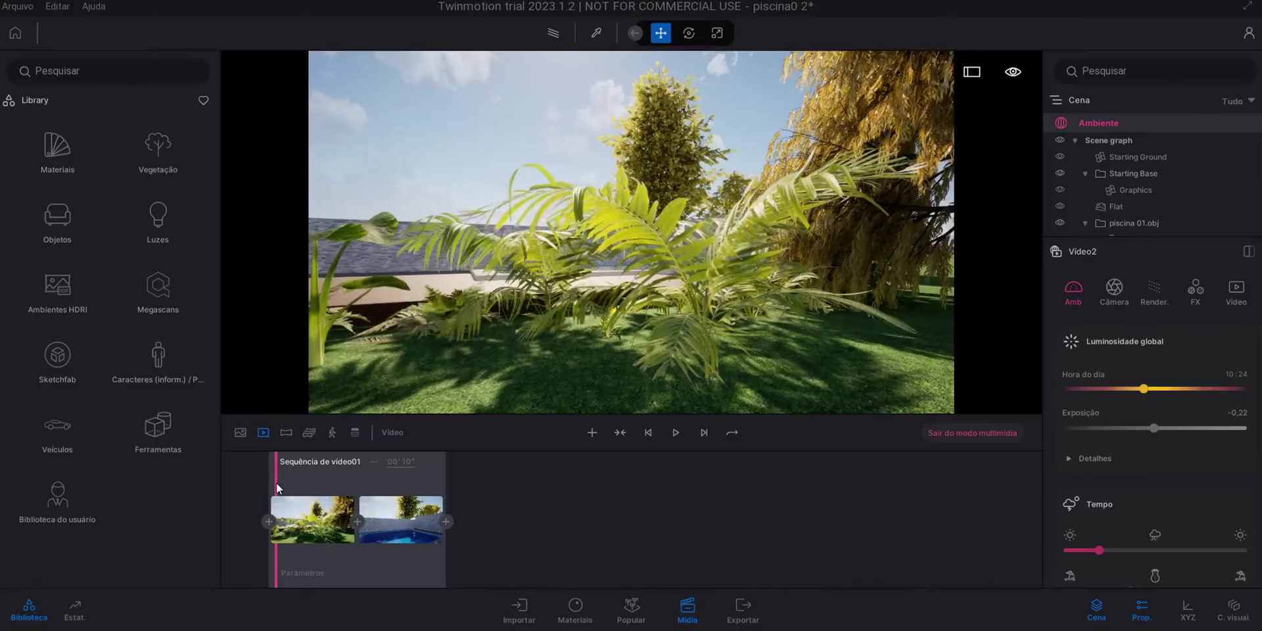
pyautogui.click(676, 431)
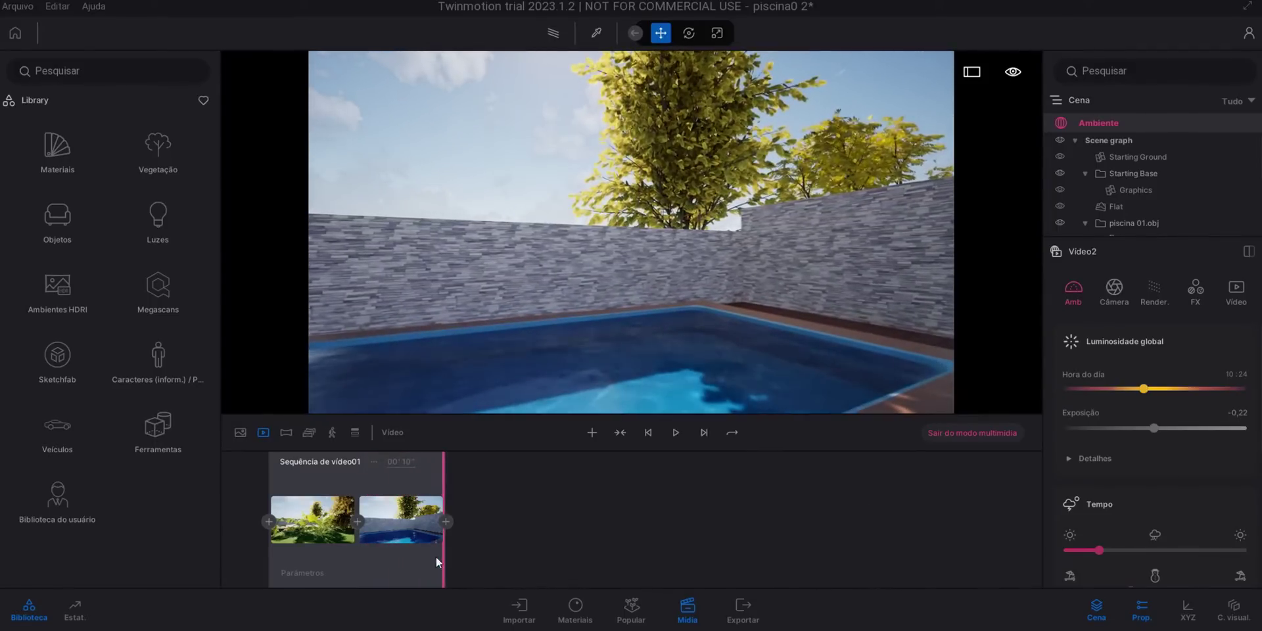
pyautogui.moveTo(397, 498)
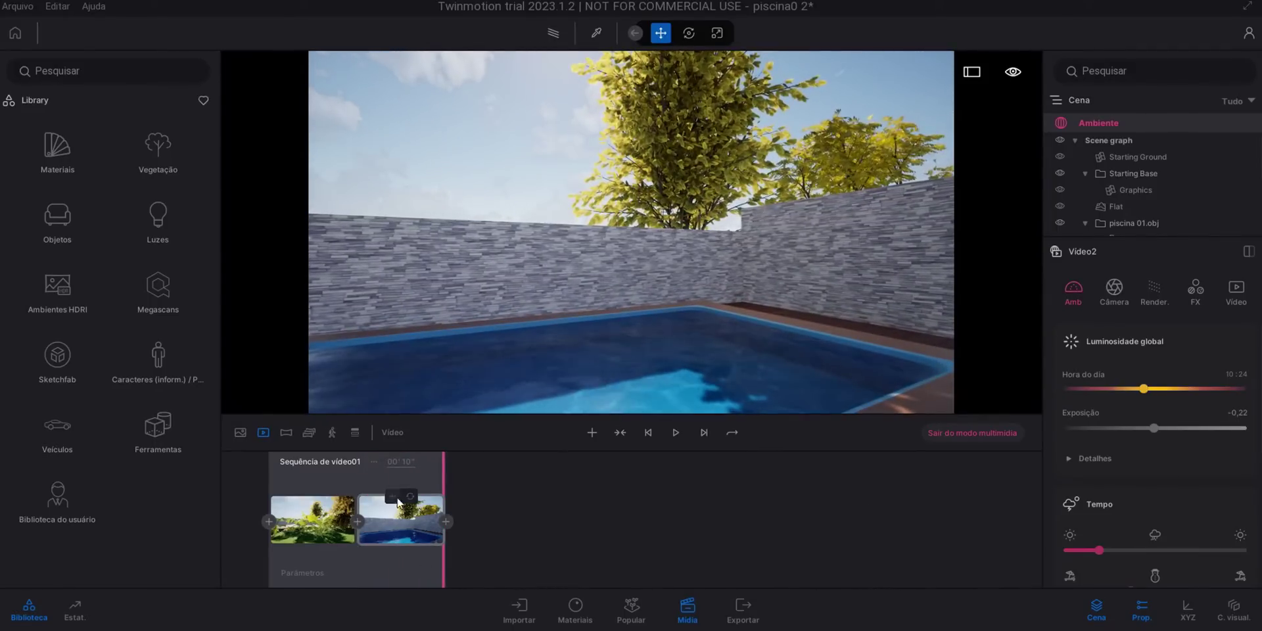
# Exit the video's multimedia mode and hide the media area to enlarge the scene view
pyautogui.click(957, 435)
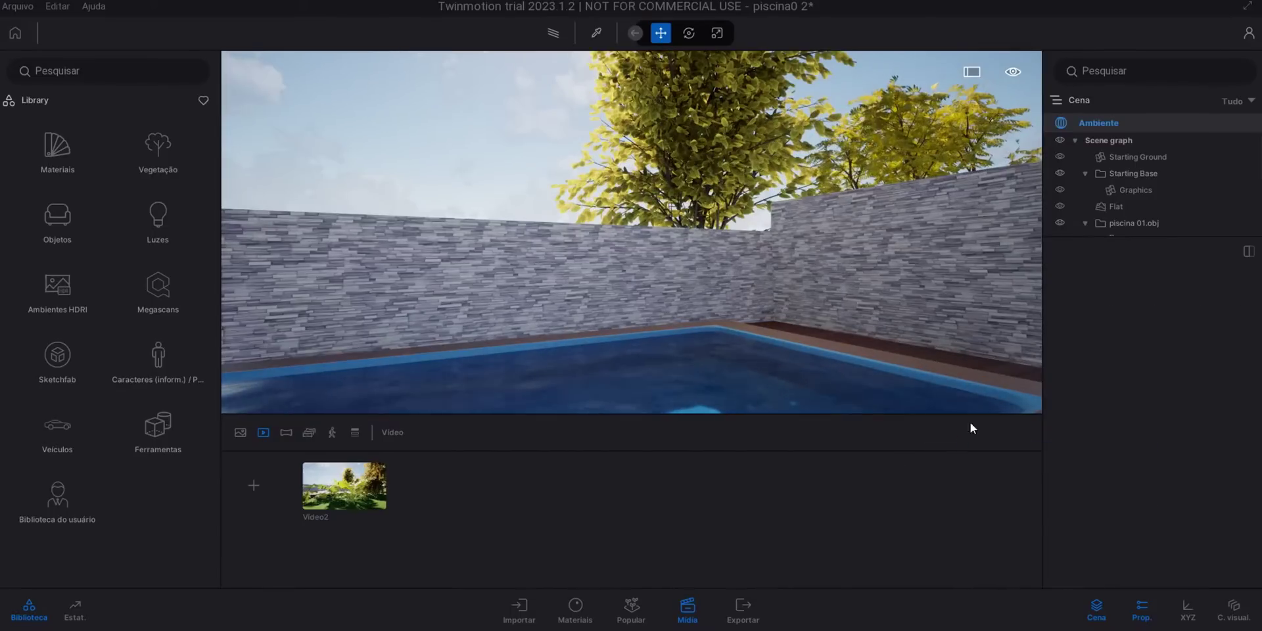
pyautogui.moveTo(348, 485)
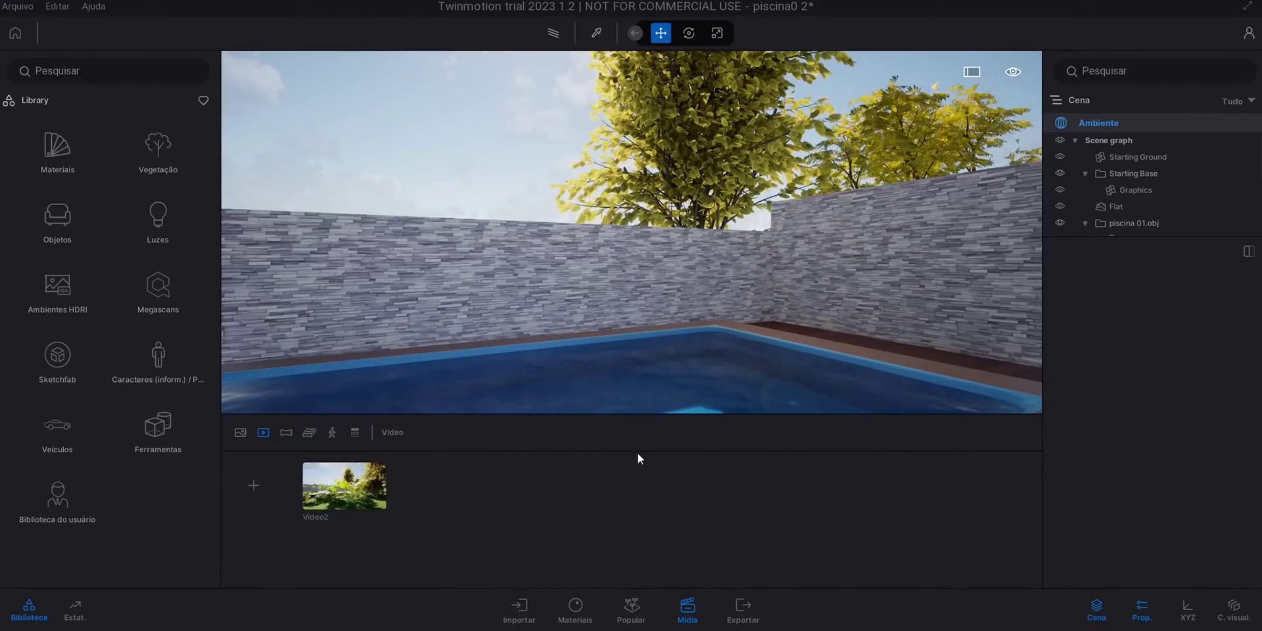
pyautogui.click(688, 611)
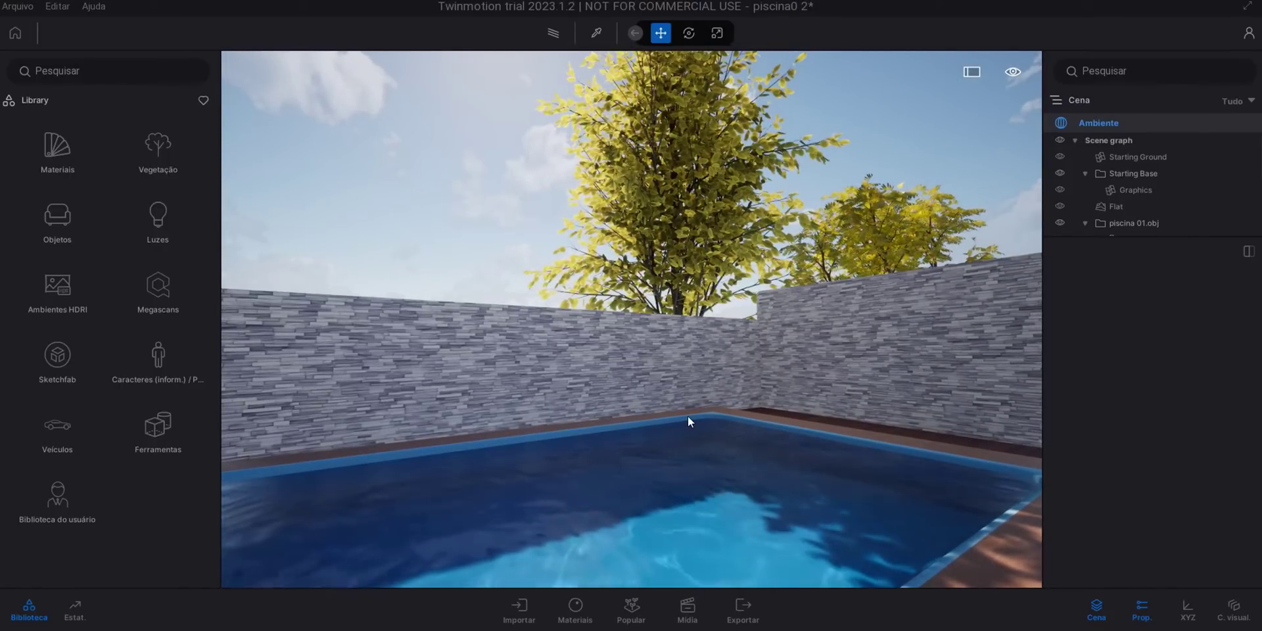
# Move the camera back and sideways from the pool until the wooden deck, stone walls and weeping tree are in view
pyautogui.press('s')
pyautogui.moveTo(680, 416); pyautogui.dragTo(696, 416, button='right')
pyautogui.moveTo(681, 415); pyautogui.dragTo(680, 415)
pyautogui.press('d')
pyautogui.press('s')
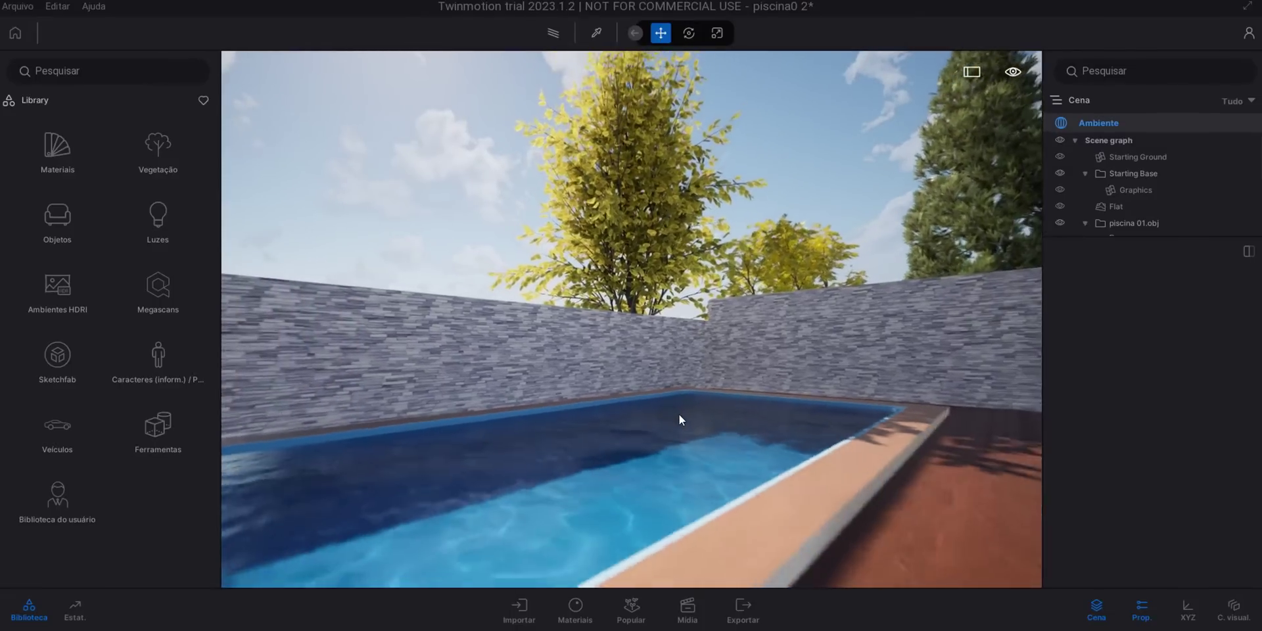
pyautogui.press('a')
pyautogui.moveTo(680, 415); pyautogui.dragTo(736, 416, button='right')
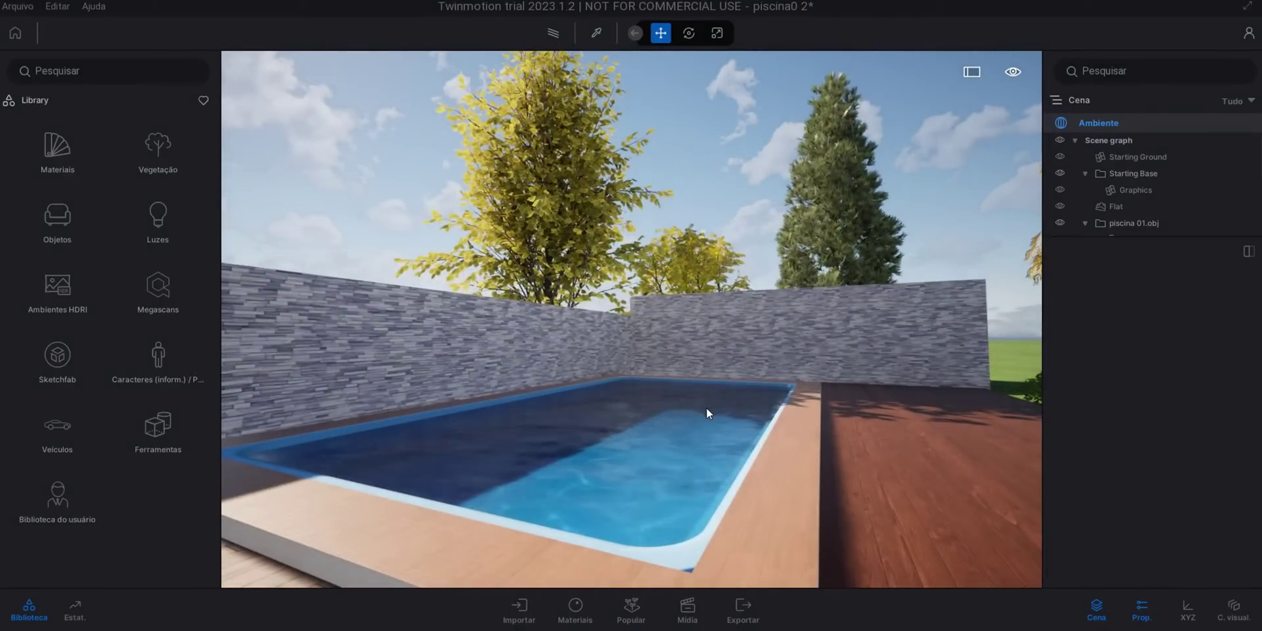
pyautogui.press('d')
pyautogui.moveTo(791, 391); pyautogui.dragTo(758, 440)
pyautogui.press('a')
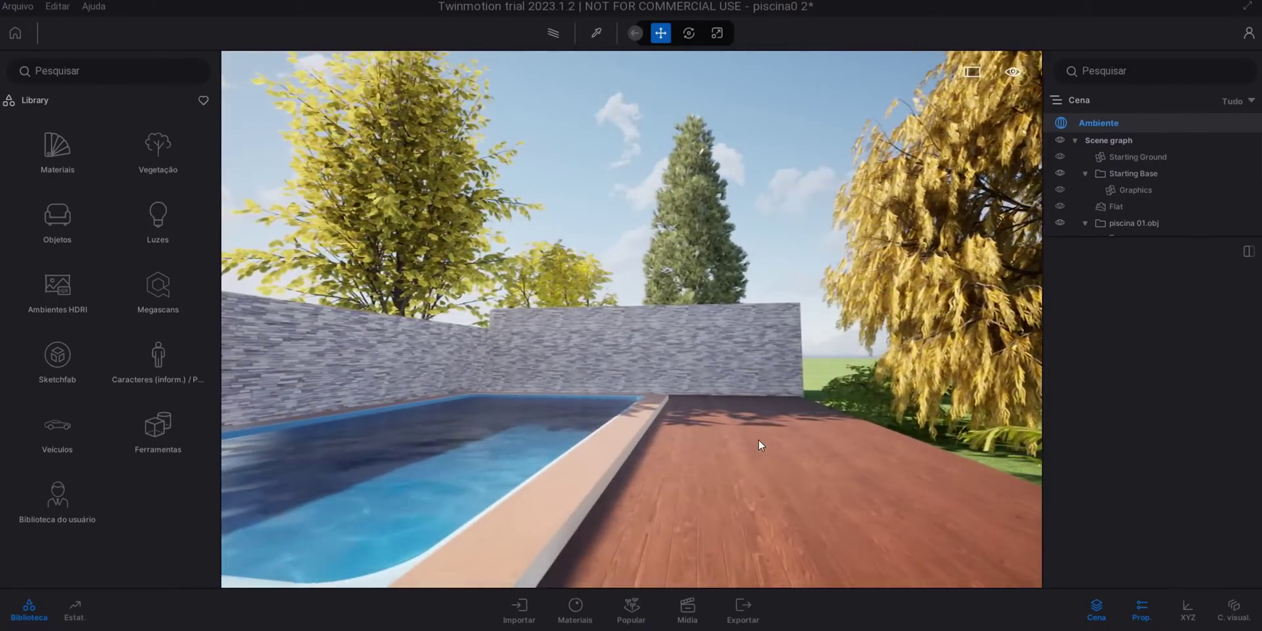
# Frame the whole pool from the near end of the wooden deck and create a second video starting from that view
pyautogui.press('s')
pyautogui.moveTo(743, 428)
pyautogui.mouseDown(button='right')
pyautogui.moveTo(776, 426)
pyautogui.moveTo(751, 433)
pyautogui.mouseUp(button='right')
pyautogui.press('a')
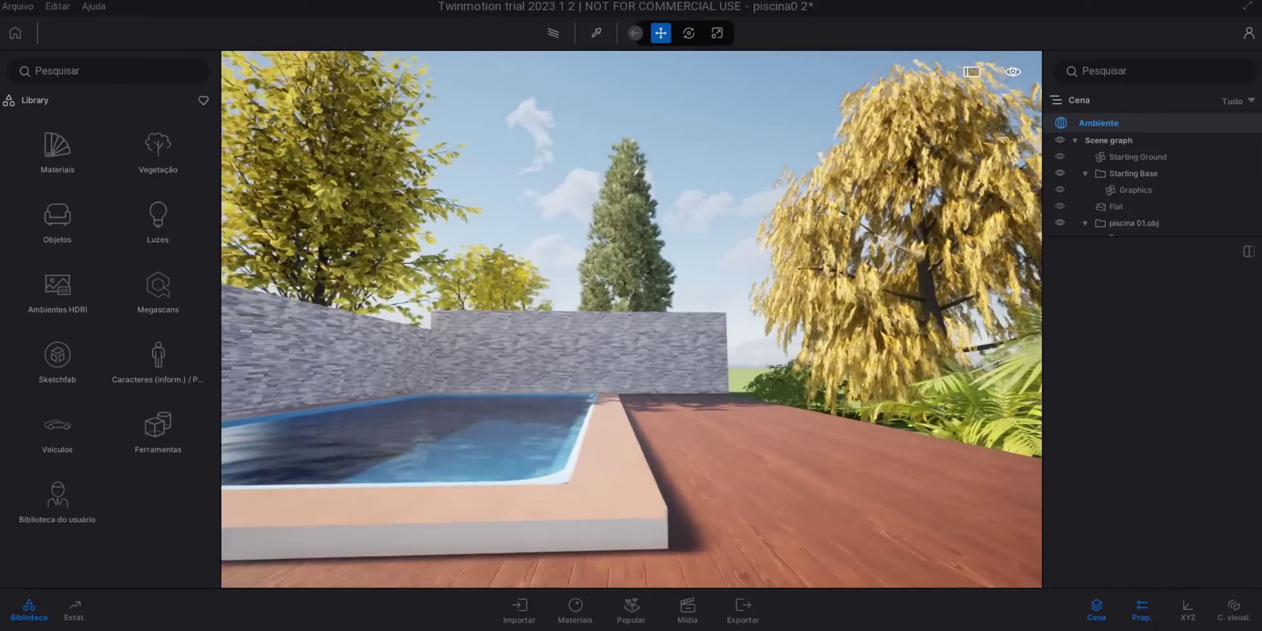
pyautogui.press('a')
pyautogui.moveTo(742, 429); pyautogui.dragTo(721, 475)
pyautogui.press('a')
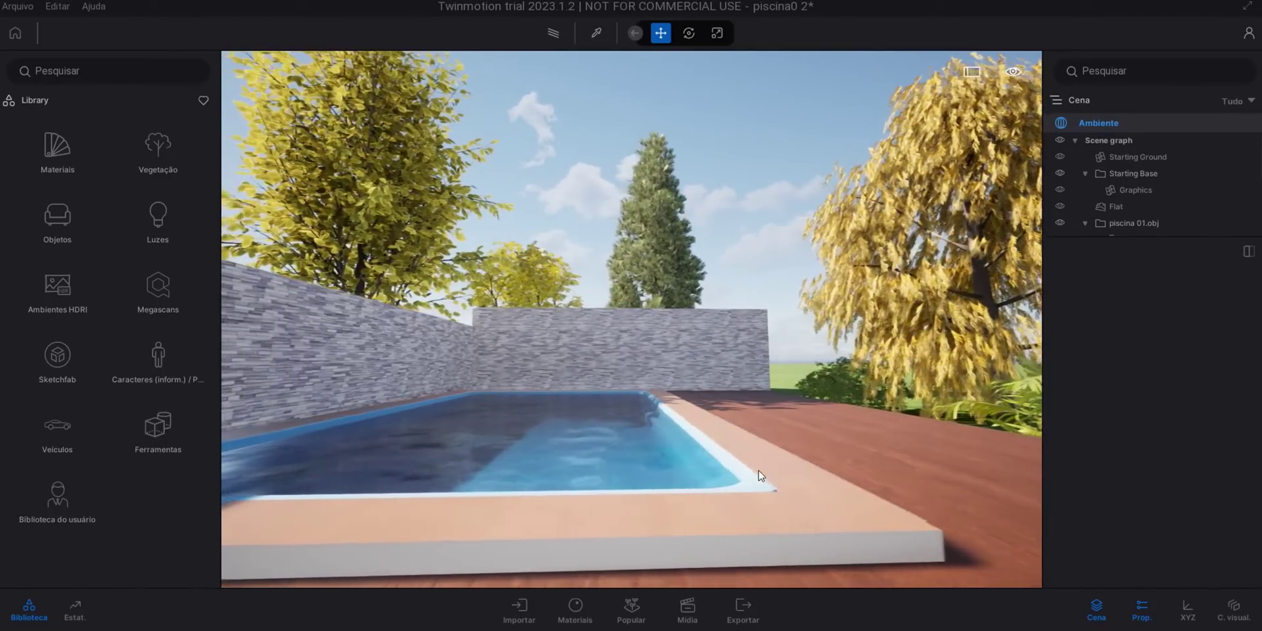
pyautogui.moveTo(761, 477); pyautogui.dragTo(743, 487, button='right')
pyautogui.moveTo(760, 473); pyautogui.dragTo(766, 470)
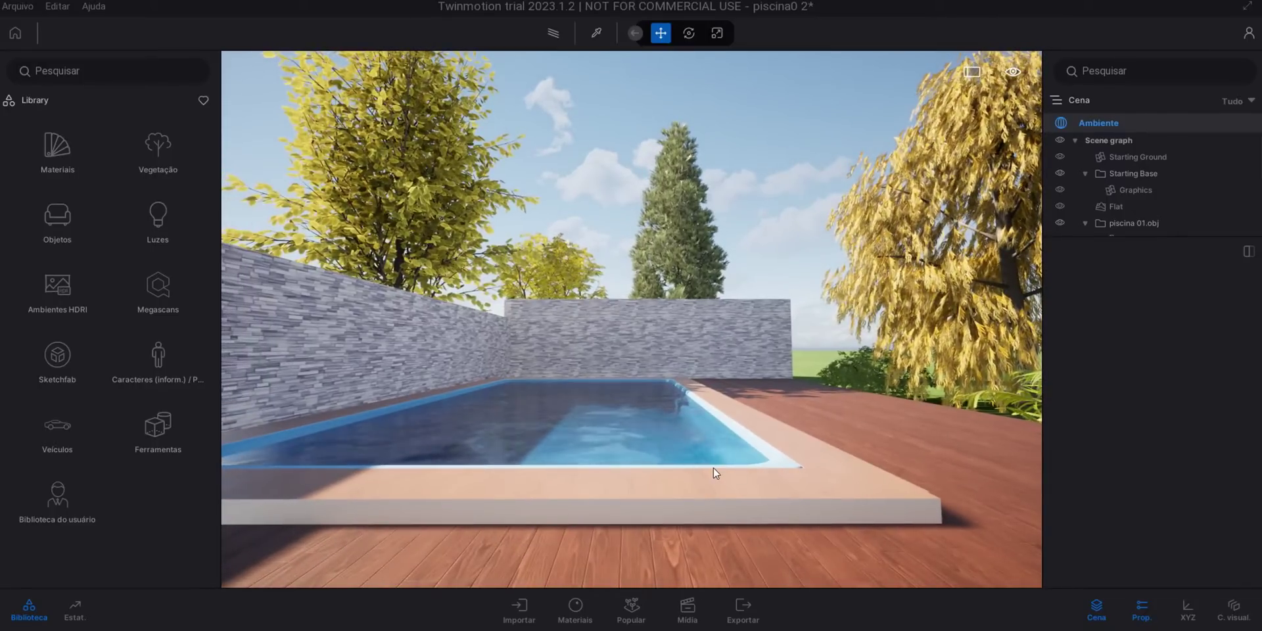
pyautogui.press('s')
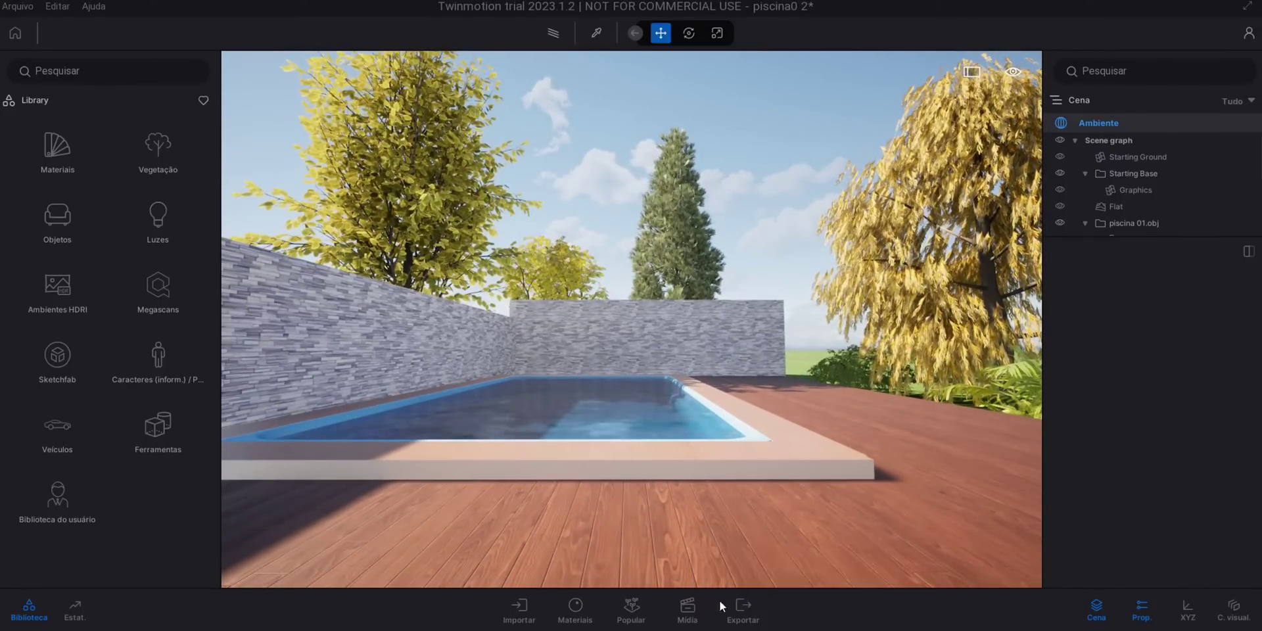
pyautogui.click(688, 609)
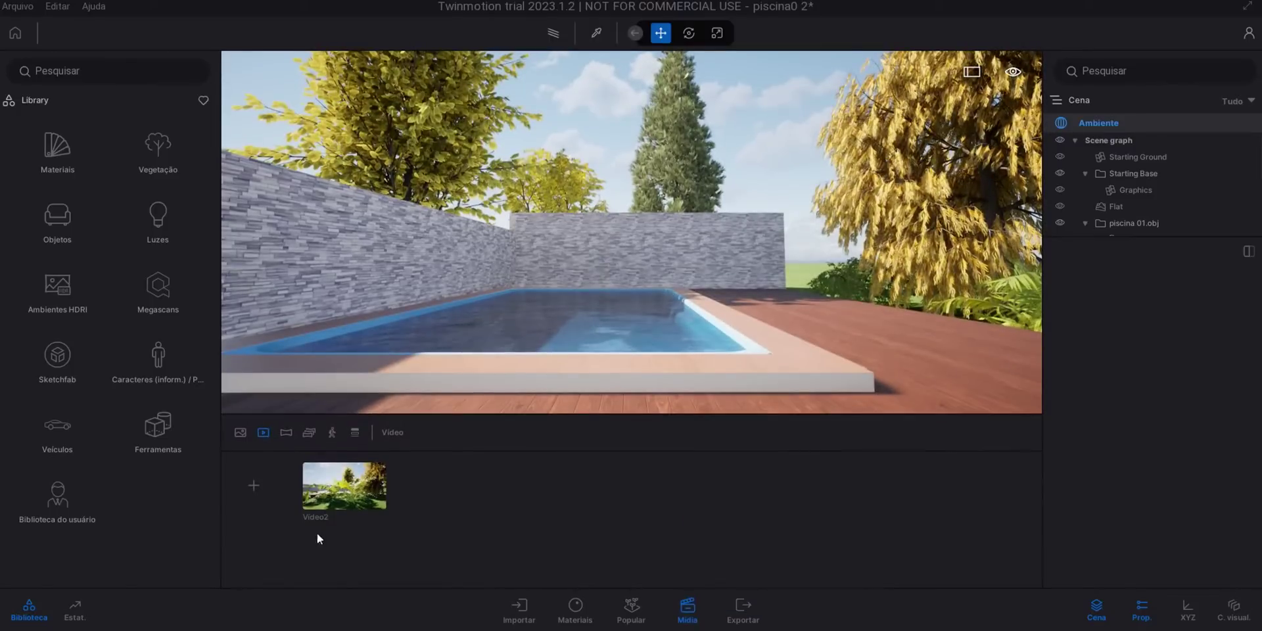
pyautogui.click(254, 485)
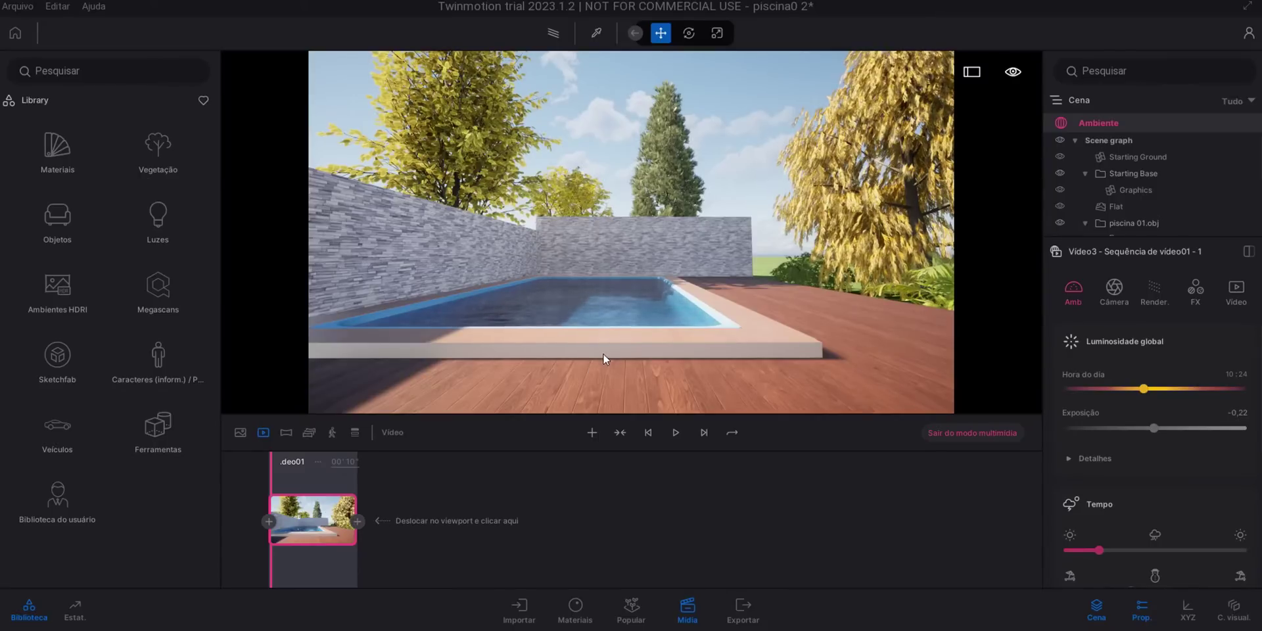
# Move in over the pool, turn towards the long stone wall and its open end, and add that view as the second keyframe
pyautogui.scroll(1, 615, 373)
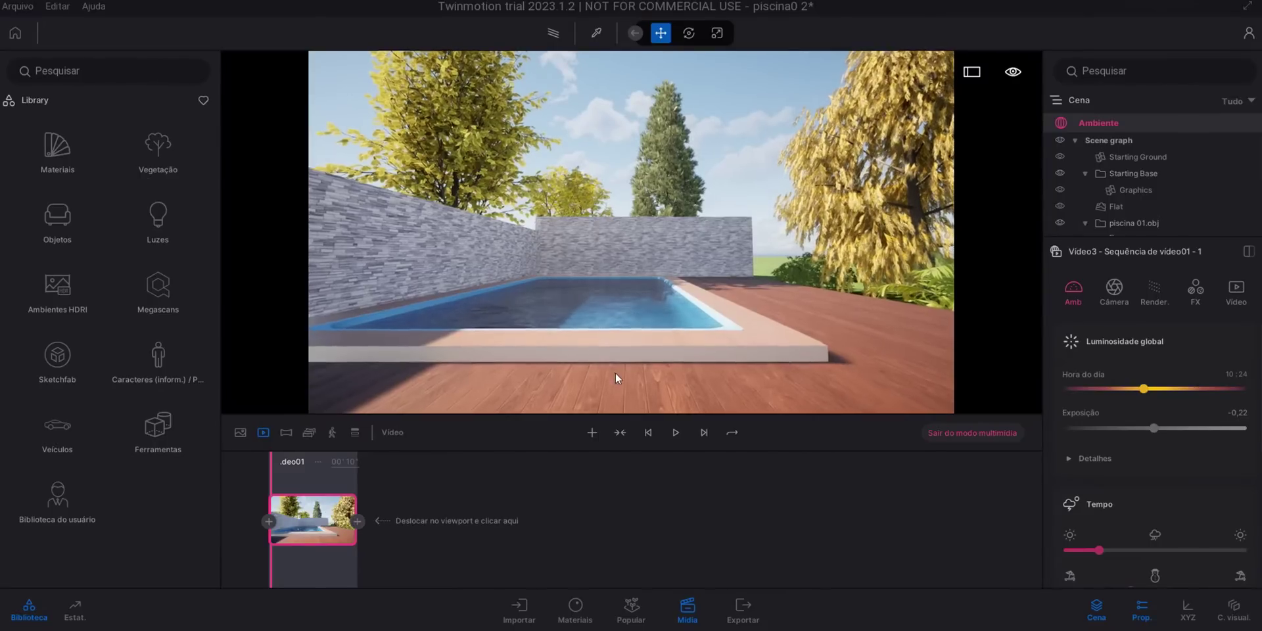
pyautogui.scroll(5, 671, 352)
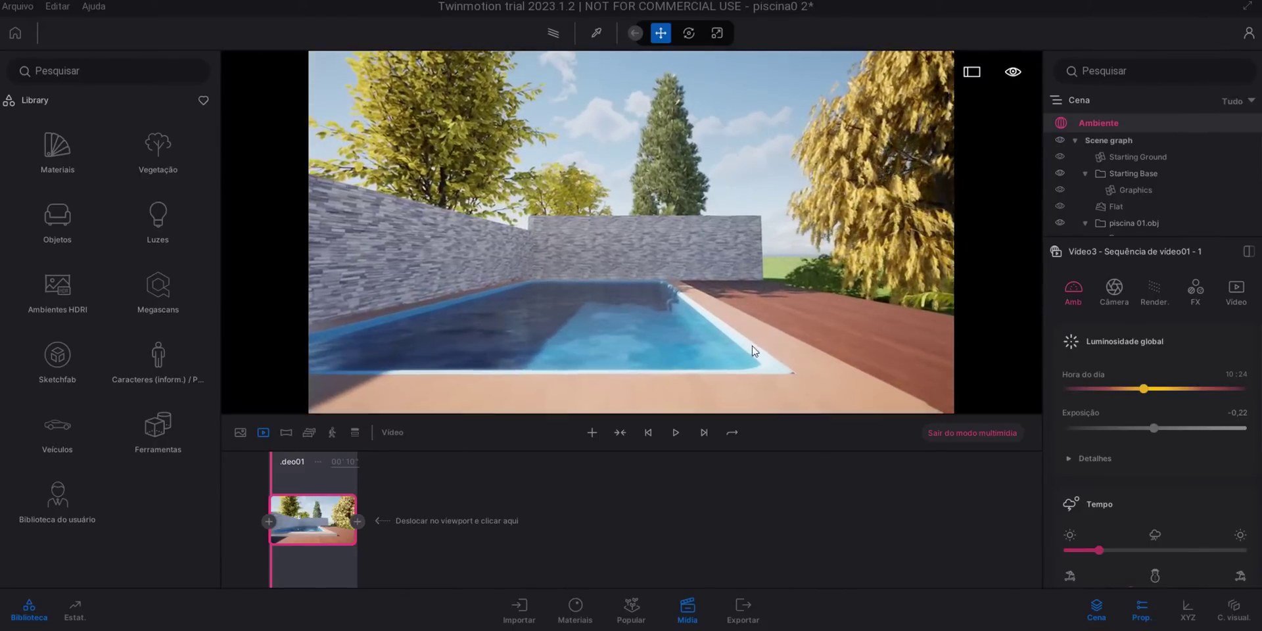
pyautogui.moveTo(751, 346)
pyautogui.mouseDown(button='right')
pyautogui.moveTo(795, 343)
pyautogui.moveTo(817, 311)
pyautogui.moveTo(803, 316)
pyautogui.moveTo(862, 338)
pyautogui.moveTo(721, 346)
pyautogui.moveTo(762, 346)
pyautogui.mouseUp(button='right')
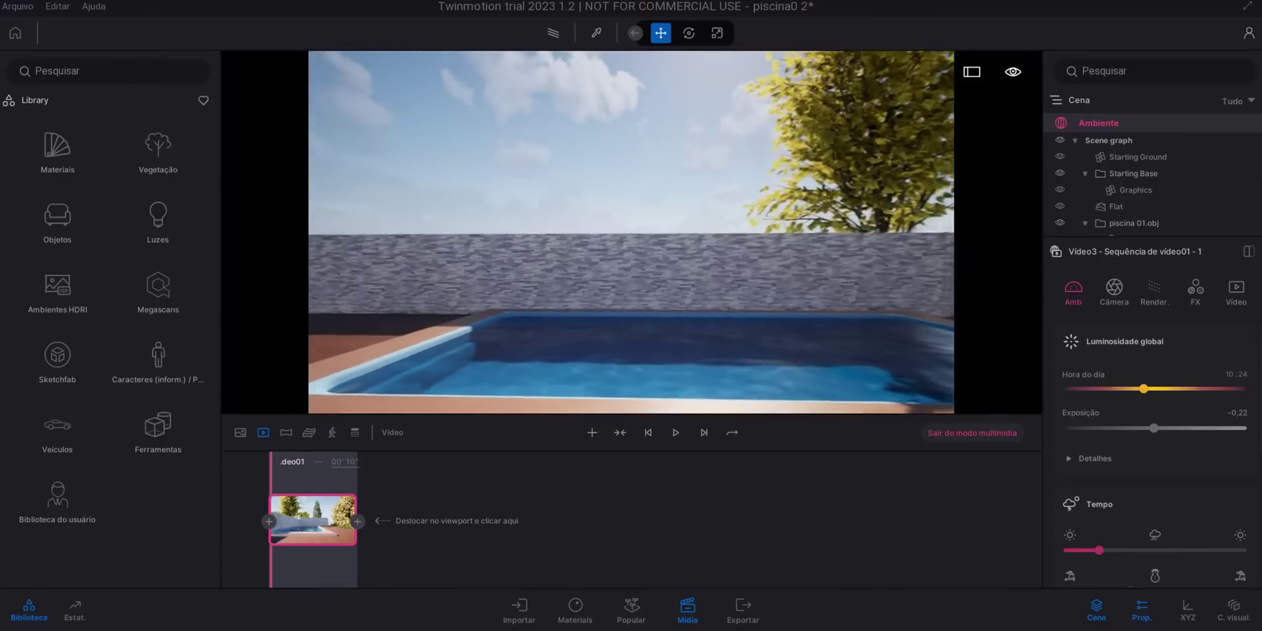
pyautogui.moveTo(683, 345); pyautogui.dragTo(723, 345)
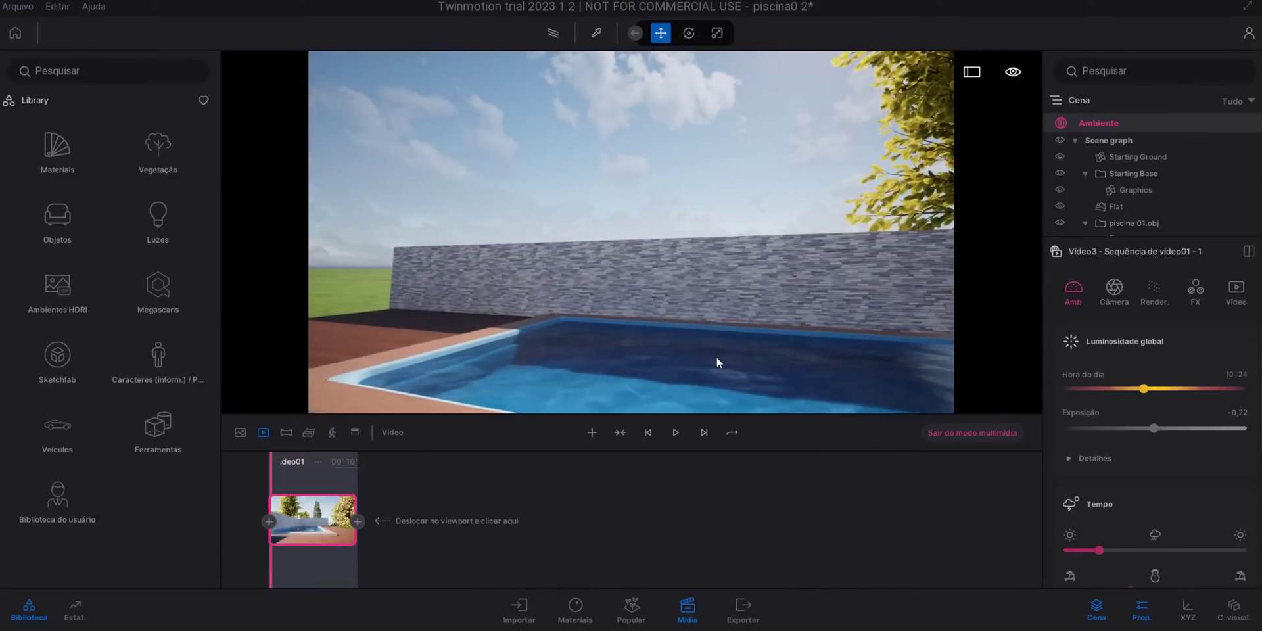
pyautogui.click(356, 521)
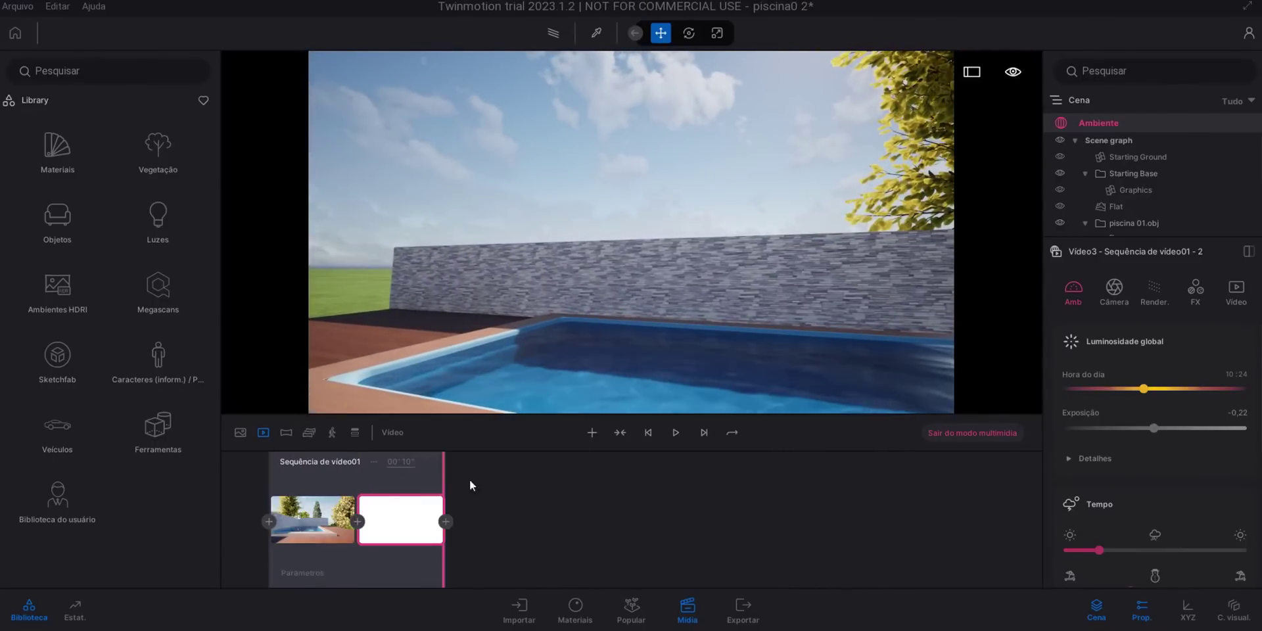
# Play back the second video from its start to check the camera move between the two keyframes
pyautogui.click(278, 483)
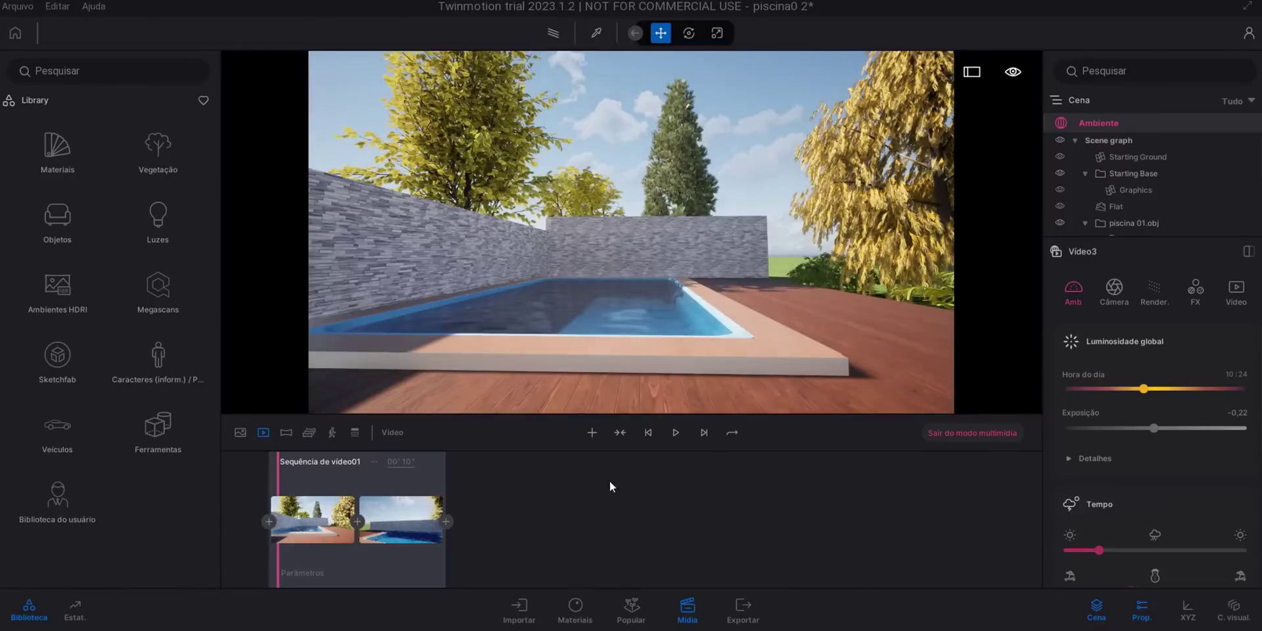
pyautogui.click(676, 433)
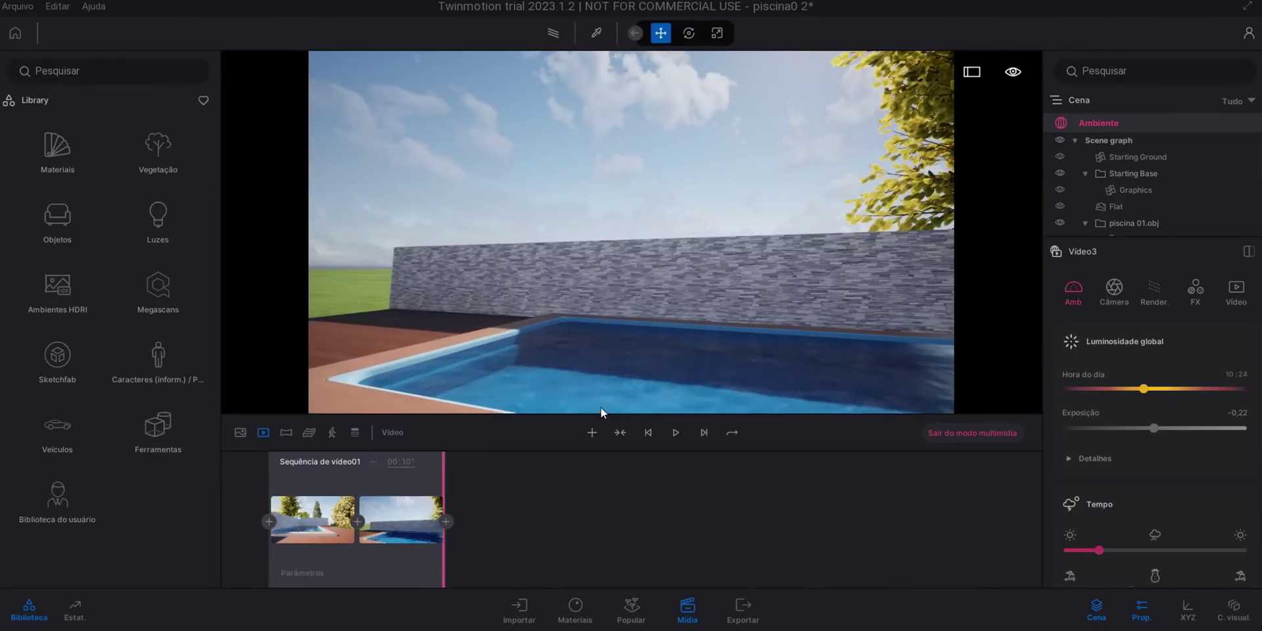
pyautogui.moveTo(387, 534)
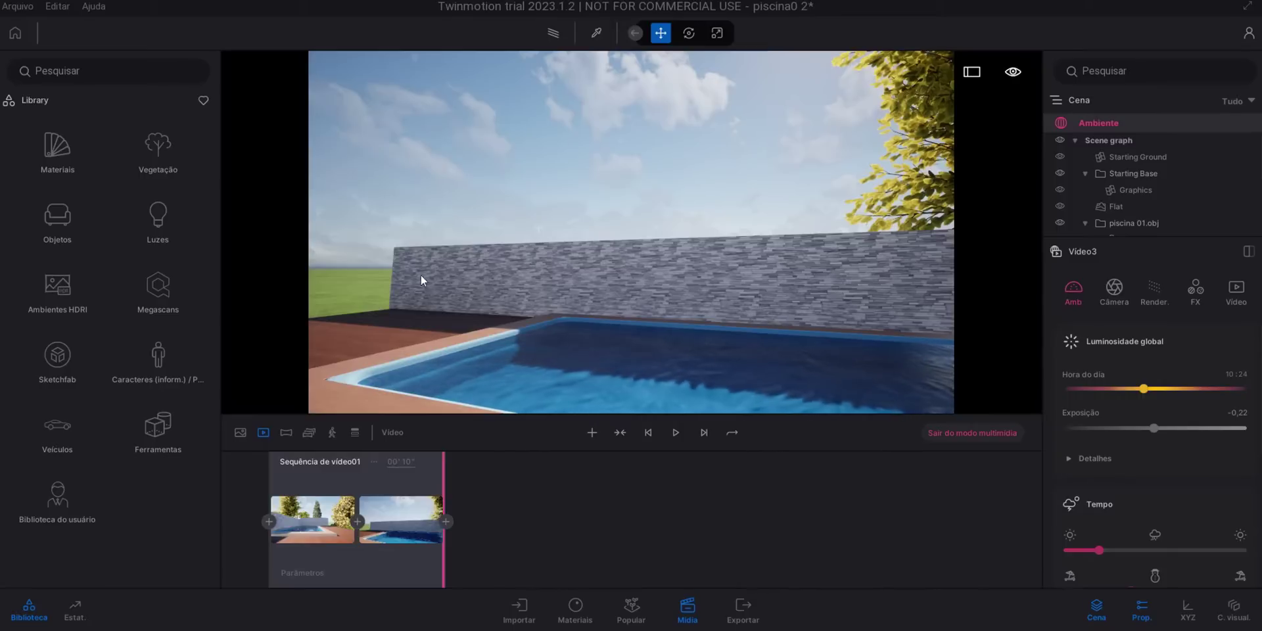
pyautogui.moveTo(282, 534)
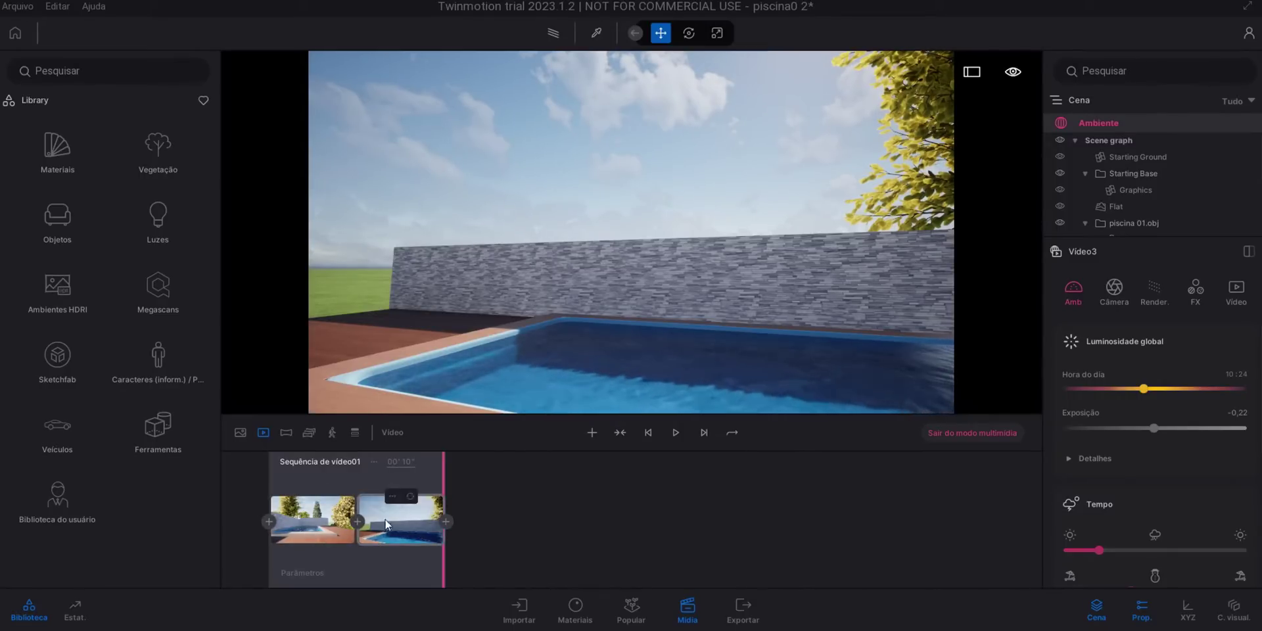
# Close the second video and the media area, and pull the camera back from the pool past the garden palms to a raised viewpoint
pyautogui.click(969, 434)
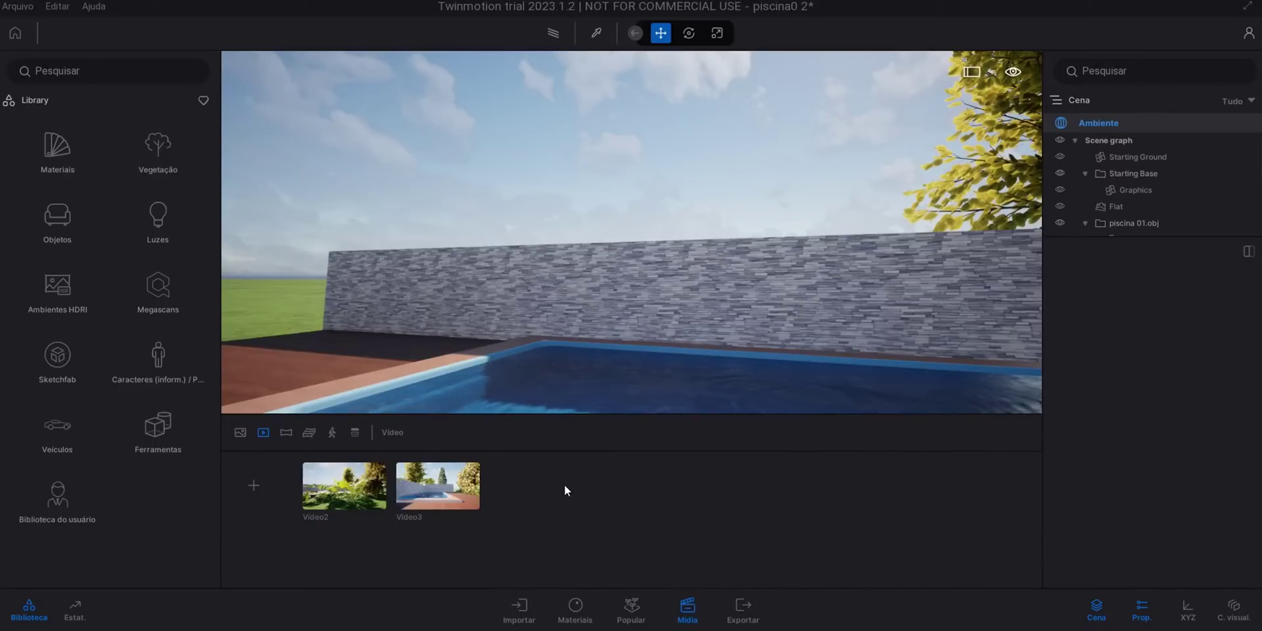
pyautogui.click(688, 616)
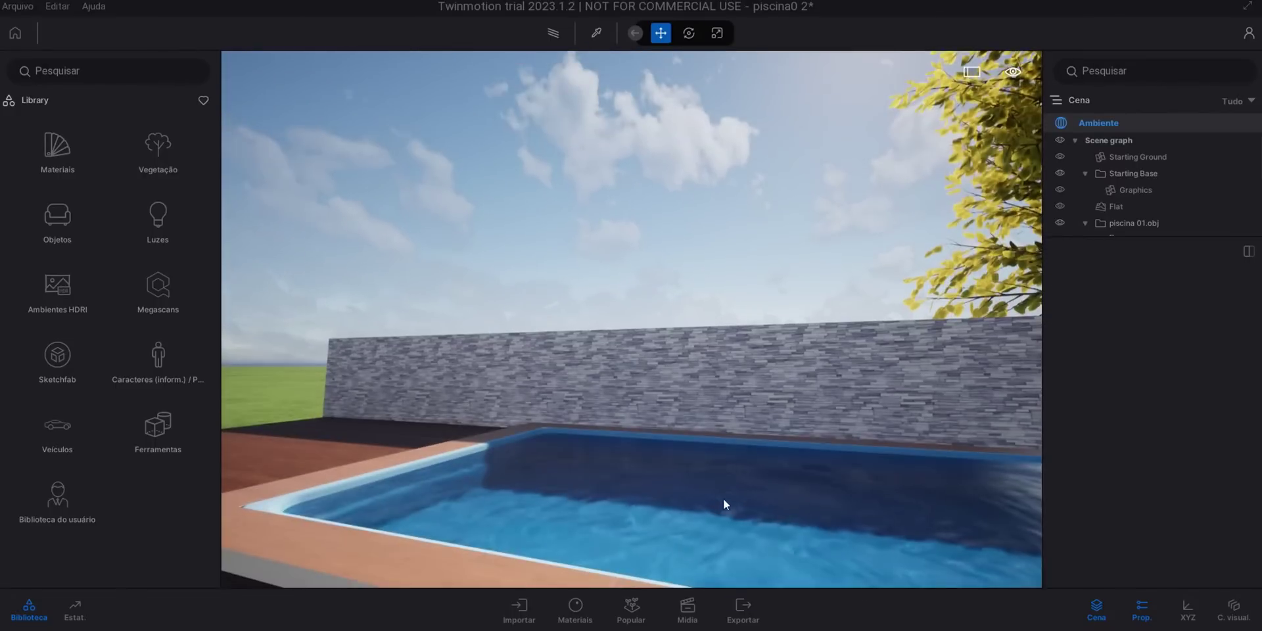
pyautogui.keyDown('shift'); pyautogui.moveTo(645, 431); pyautogui.dragTo(752, 431, button='middle'); pyautogui.keyUp('shift')
pyautogui.scroll(-2, 645, 421)
pyautogui.scroll(-2, 645, 421)
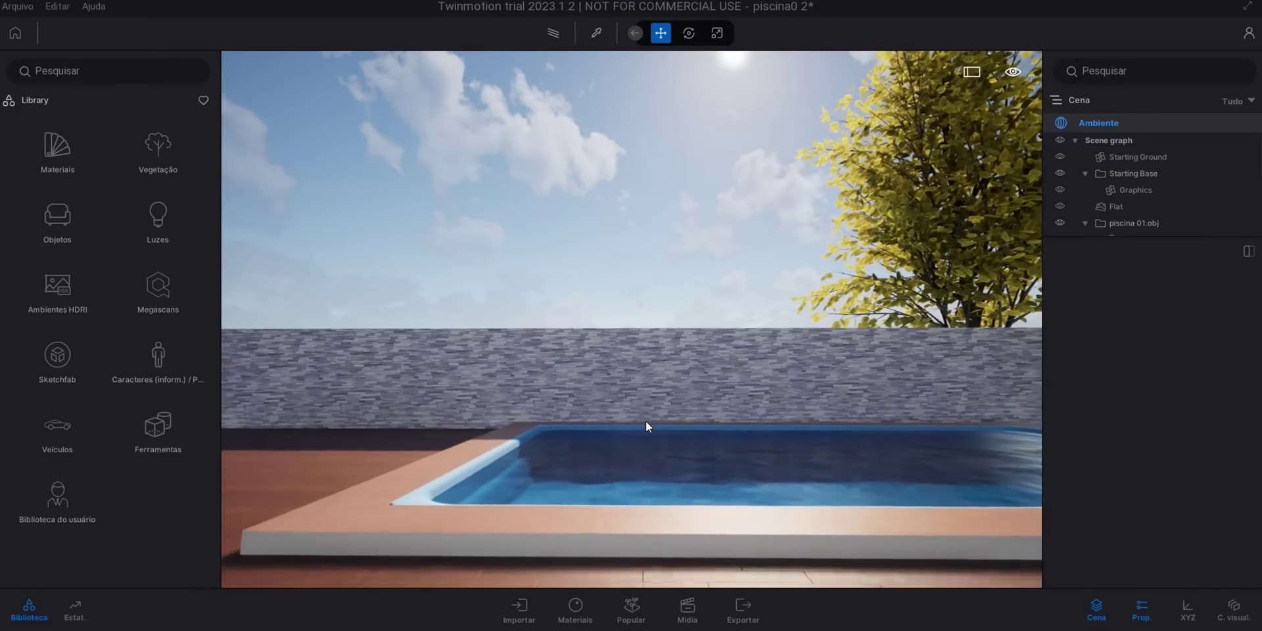
pyautogui.scroll(-2, 645, 421)
pyautogui.scroll(-10, 645, 420)
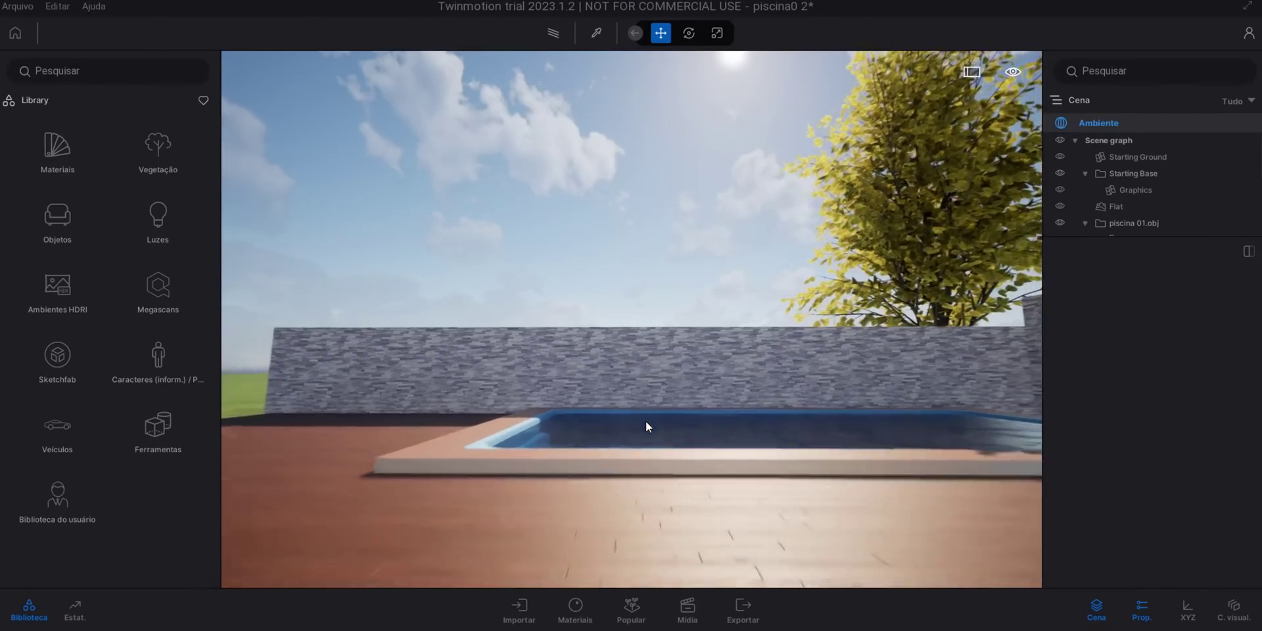
pyautogui.scroll(-4, 623, 343)
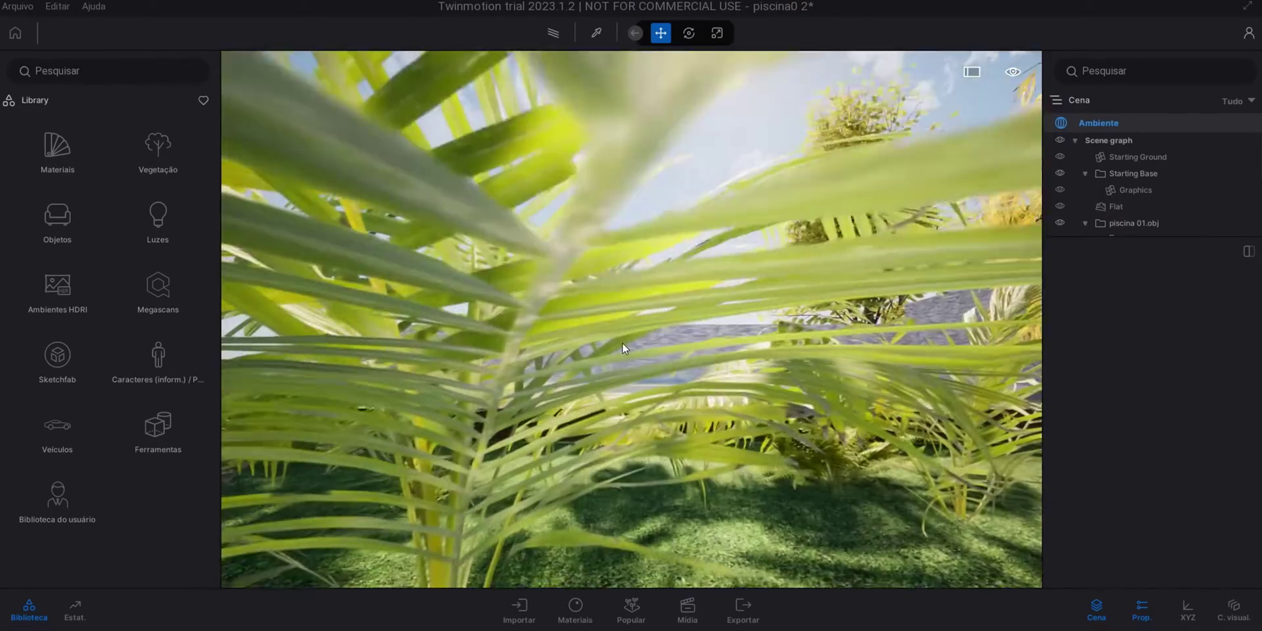
pyautogui.keyDown('shift'); pyautogui.moveTo(597, 311); pyautogui.dragTo(567, 362, button='middle'); pyautogui.keyUp('shift')
pyautogui.scroll(-8, 595, 295)
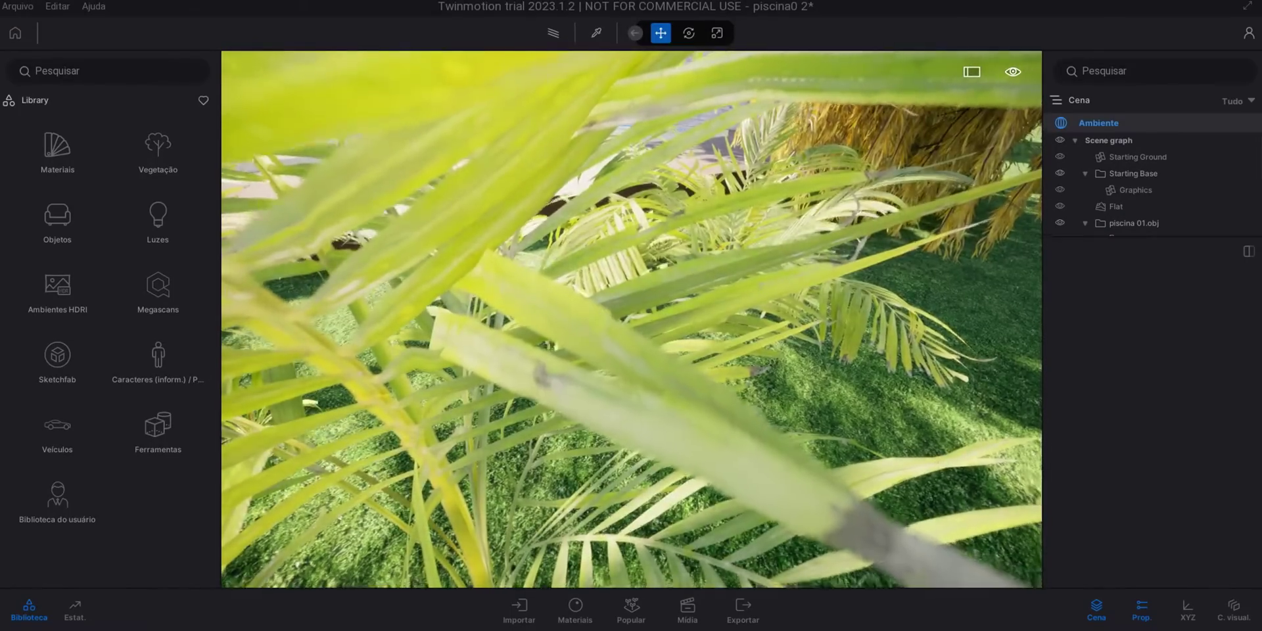
pyautogui.scroll(-6, 584, 246)
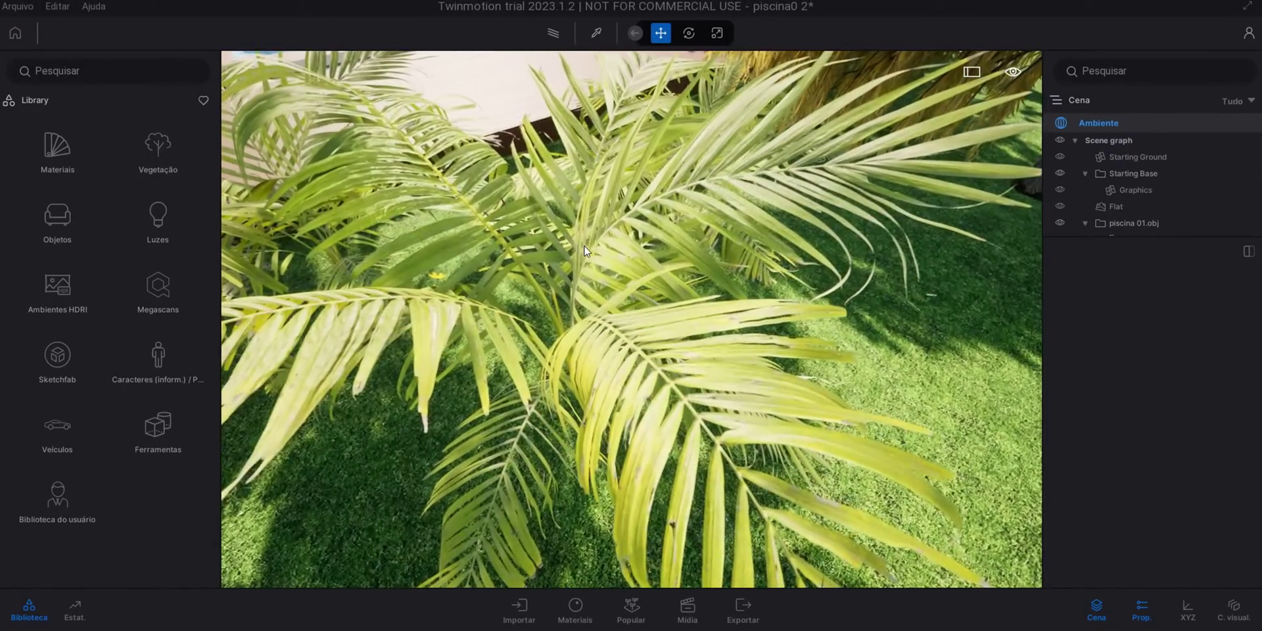
pyautogui.scroll(-6, 583, 250)
pyautogui.scroll(-6, 585, 253)
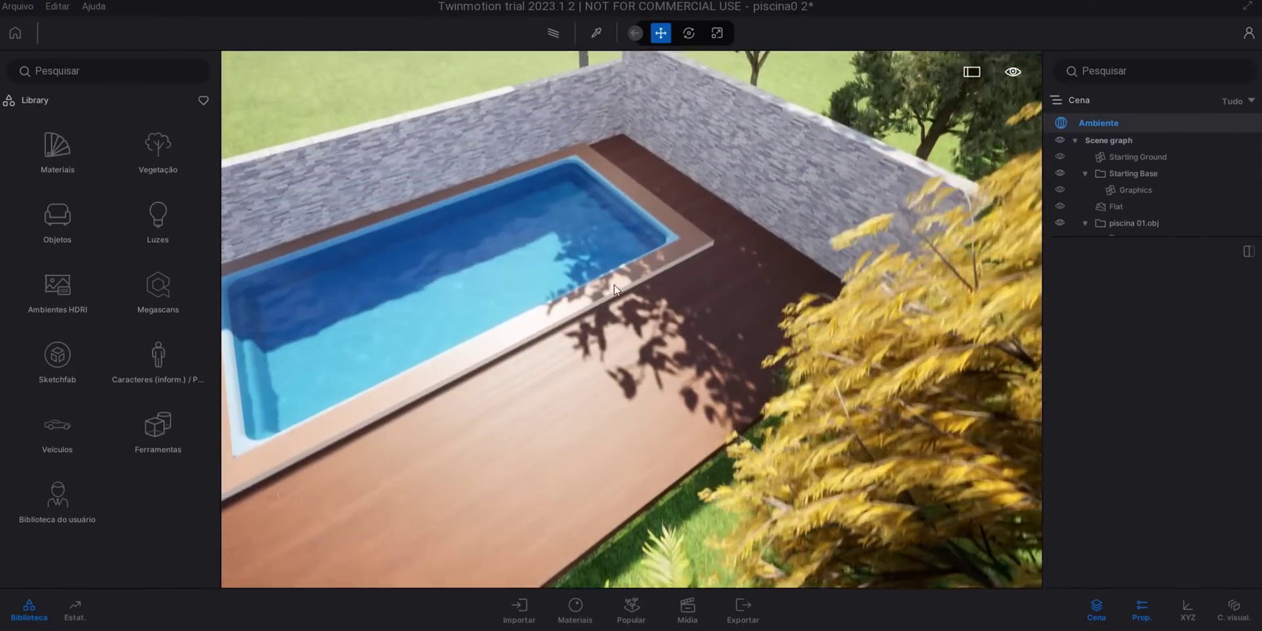
# Examine the pool, wooden deck and stone walls from several raised angles beside the weeping tree
pyautogui.keyDown('shift'); pyautogui.moveTo(615, 289); pyautogui.dragTo(628, 376, button='middle'); pyautogui.keyUp('shift')
pyautogui.keyDown('shift'); pyautogui.moveTo(624, 354); pyautogui.dragTo(611, 322); pyautogui.keyUp('shift')
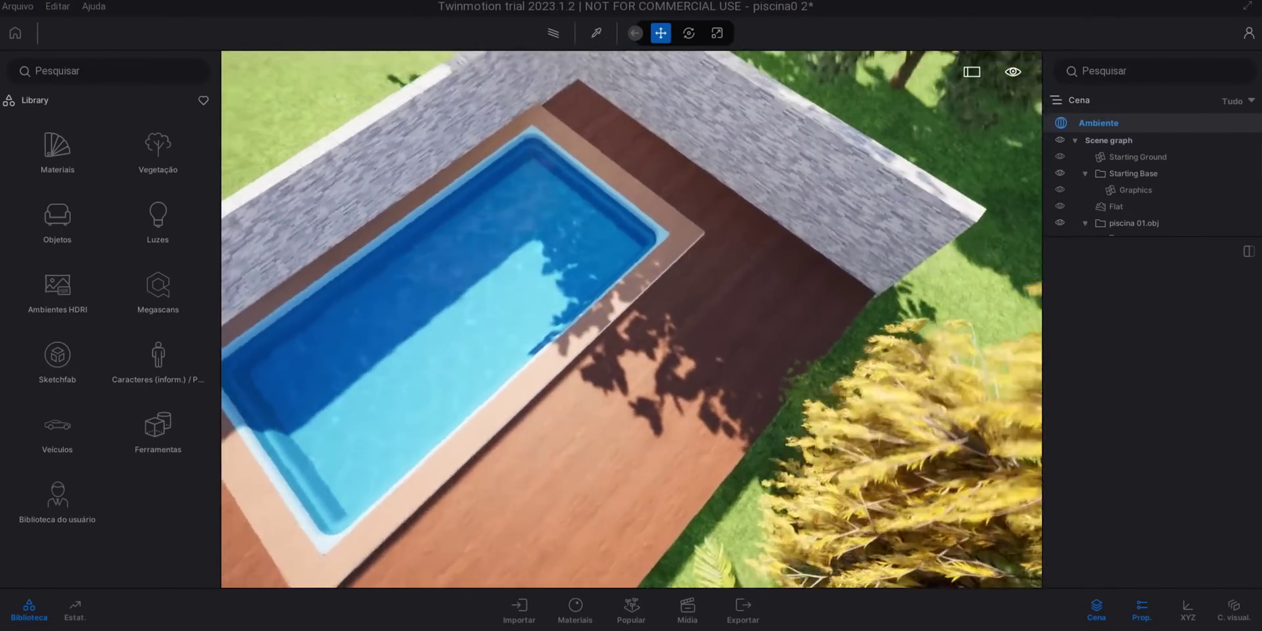
pyautogui.keyDown('shift'); pyautogui.moveTo(611, 322); pyautogui.dragTo(547, 246, button='middle'); pyautogui.keyUp('shift')
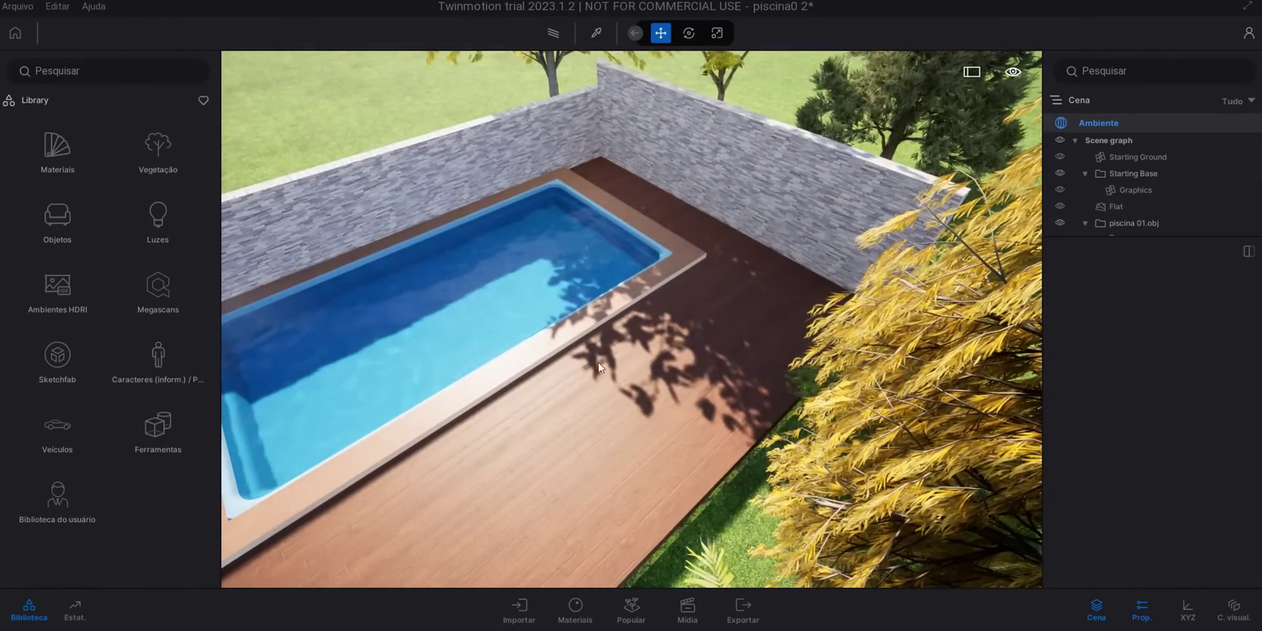
pyautogui.keyDown('shift'); pyautogui.moveTo(626, 380); pyautogui.dragTo(429, 141, button='middle'); pyautogui.keyUp('shift')
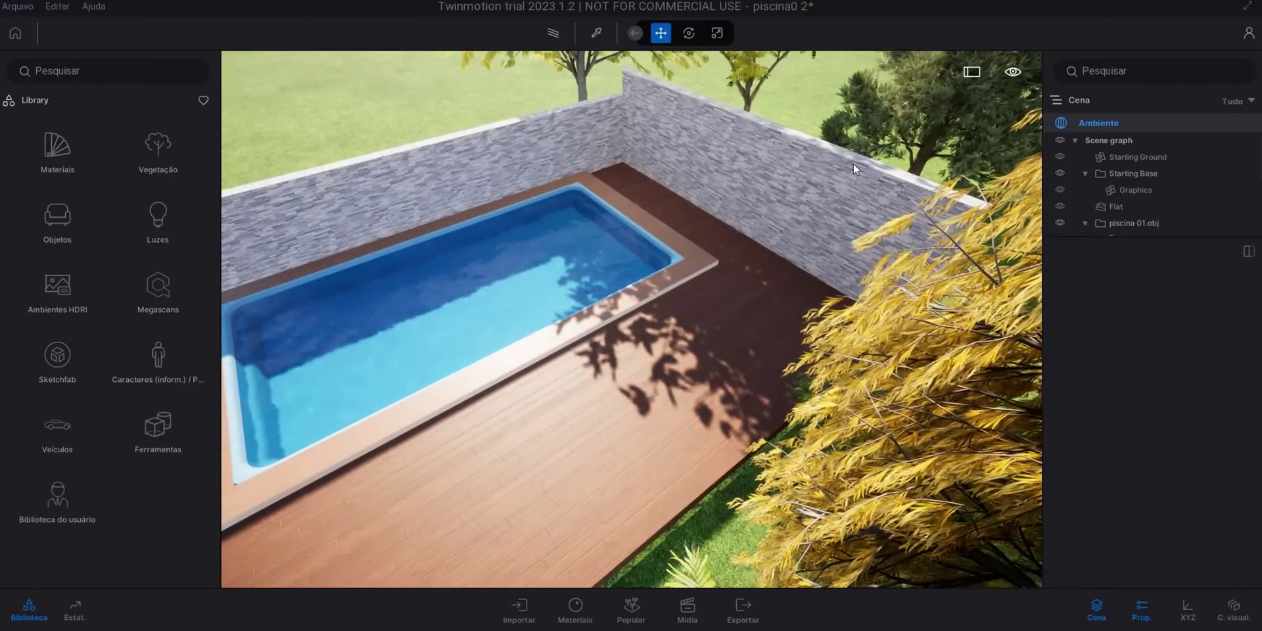
pyautogui.scroll(-1, 595, 424)
pyautogui.scroll(-4, 588, 420)
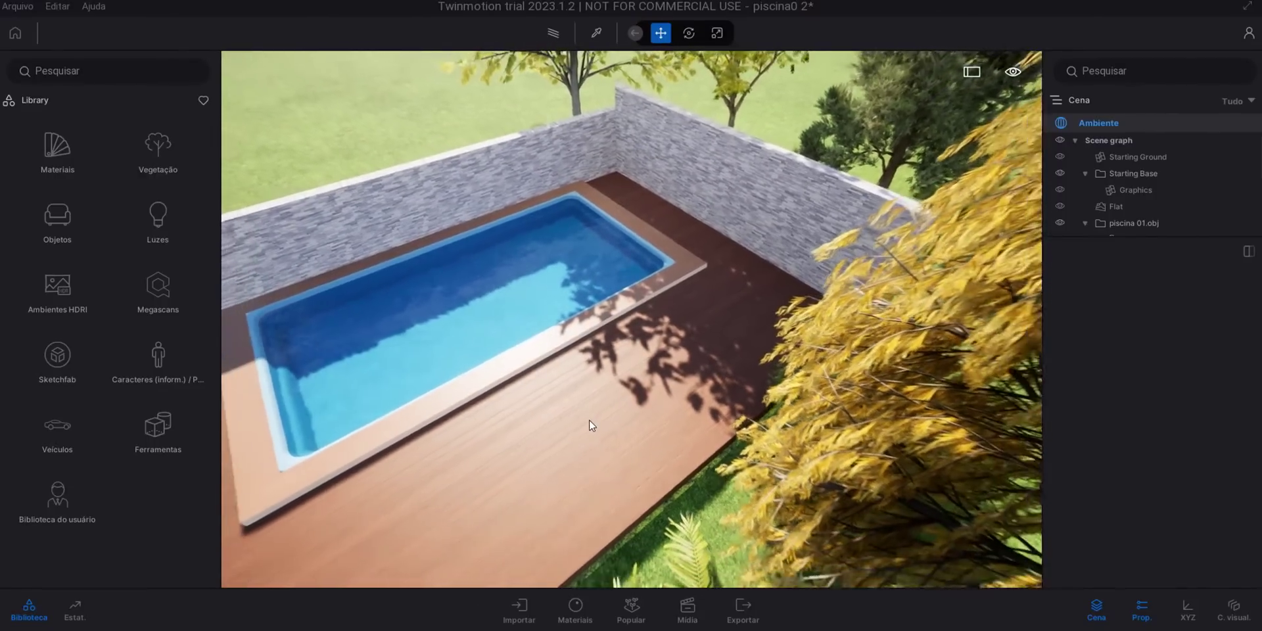
pyautogui.scroll(-2, 589, 421)
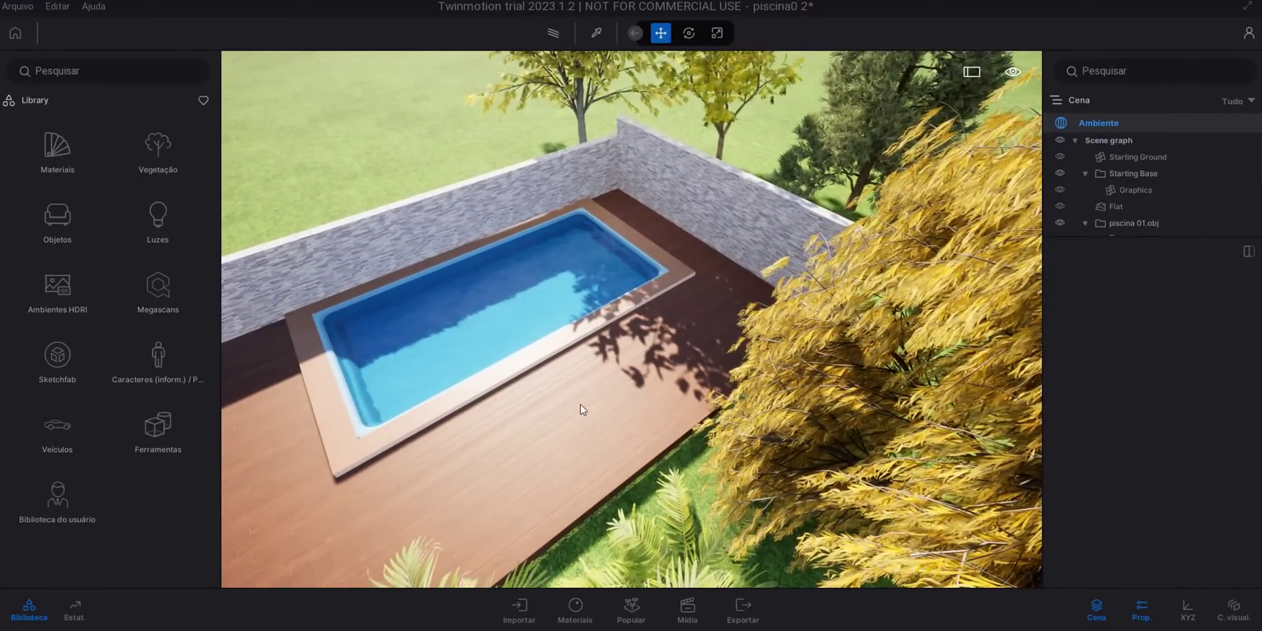
pyautogui.keyDown('shift'); pyautogui.moveTo(581, 404); pyautogui.dragTo(584, 342, button='middle'); pyautogui.keyUp('shift')
pyautogui.scroll(3, 586, 402)
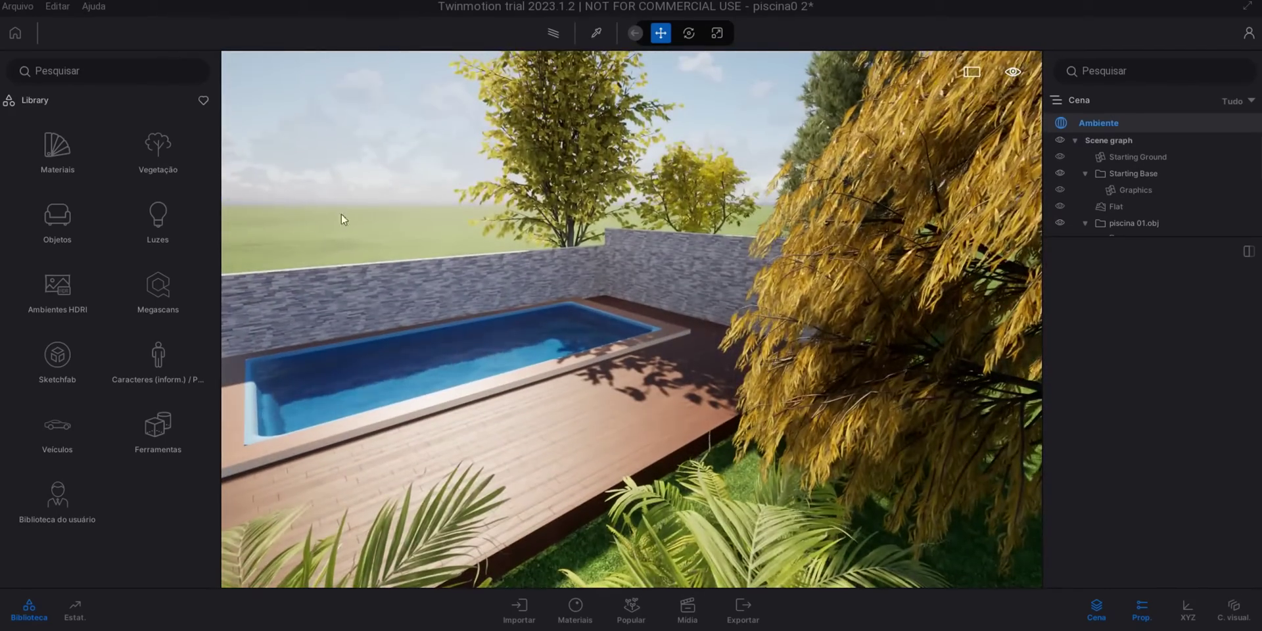
# Frame the whole pool, deck, walls and surrounding trees from high above and create a third video starting from that view
pyautogui.keyDown('shift'); pyautogui.moveTo(633, 403); pyautogui.dragTo(699, 480, button='middle'); pyautogui.keyUp('shift')
pyautogui.keyDown('shift'); pyautogui.moveTo(638, 290); pyautogui.dragTo(652, 358, button='middle'); pyautogui.keyUp('shift')
pyautogui.scroll(-5, 614, 278)
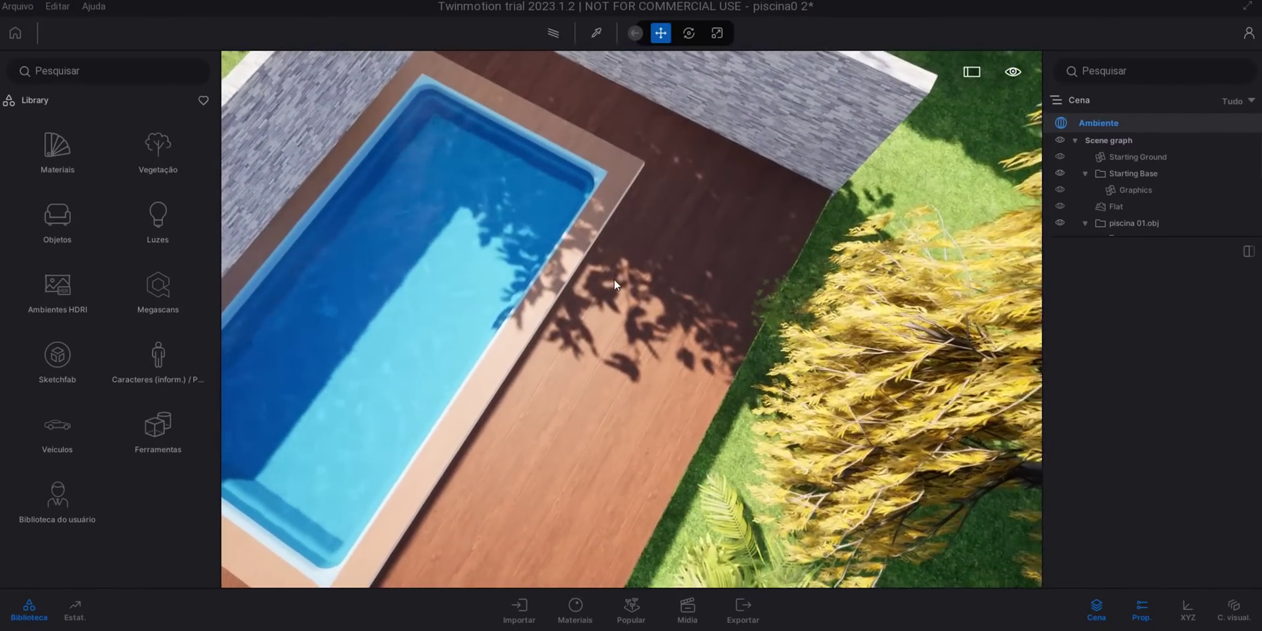
pyautogui.scroll(-5, 614, 279)
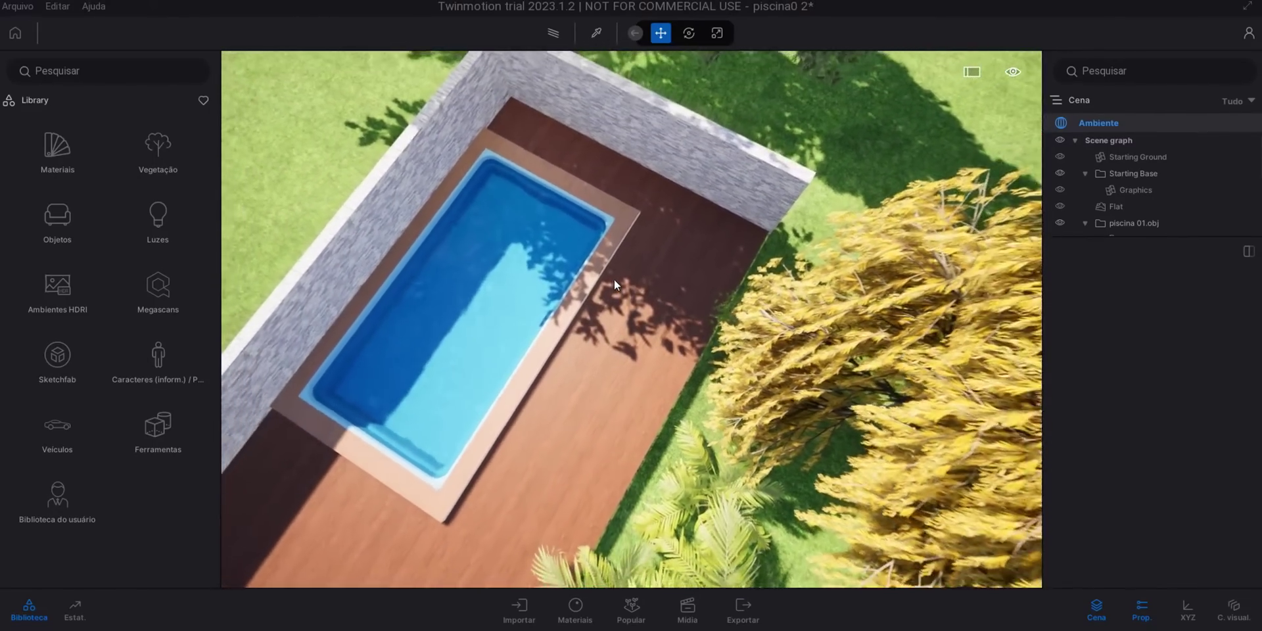
pyautogui.scroll(-5, 614, 279)
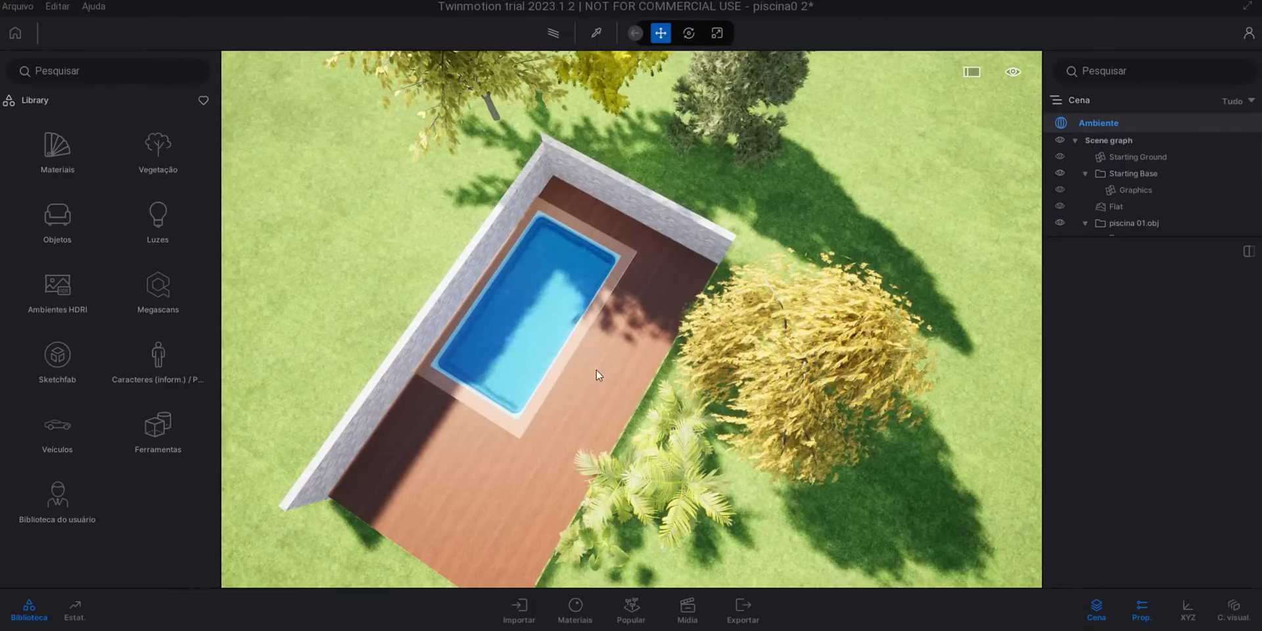
pyautogui.scroll(-2, 593, 367)
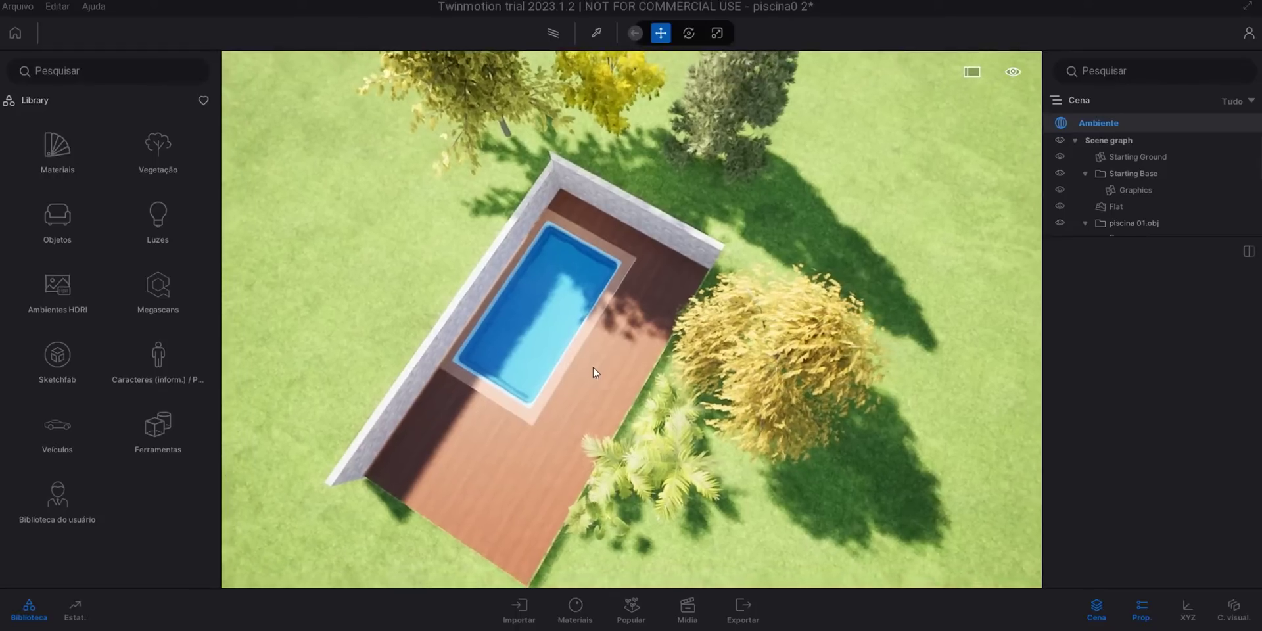
pyautogui.click(687, 607)
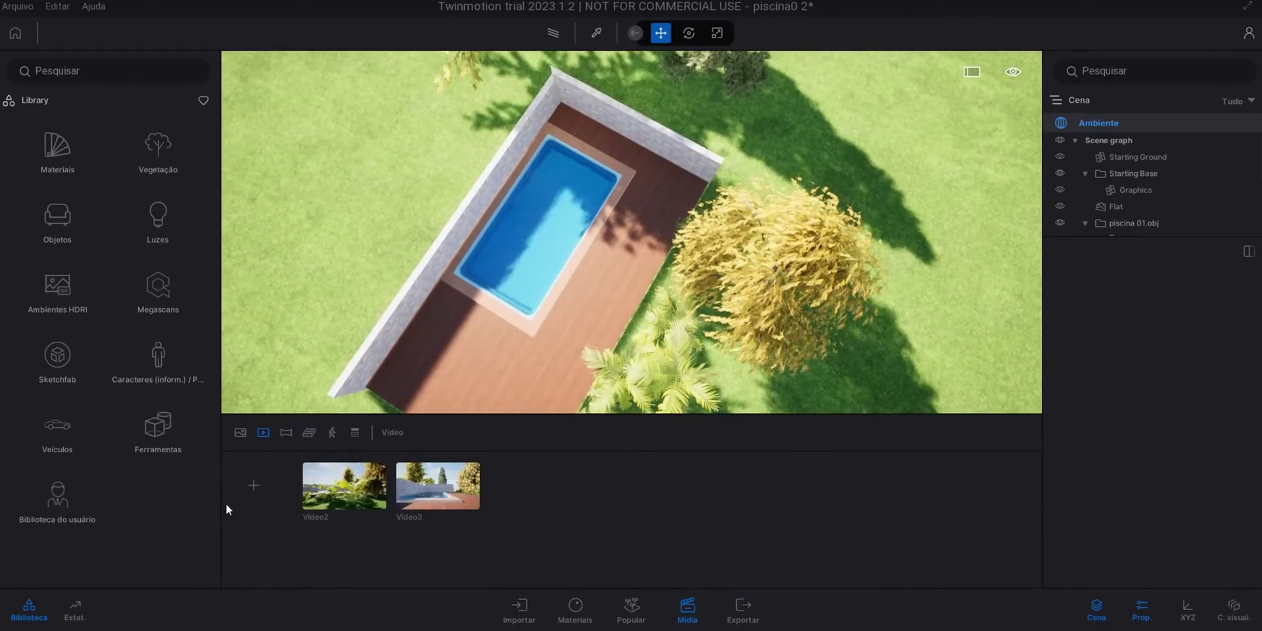
pyautogui.click(253, 486)
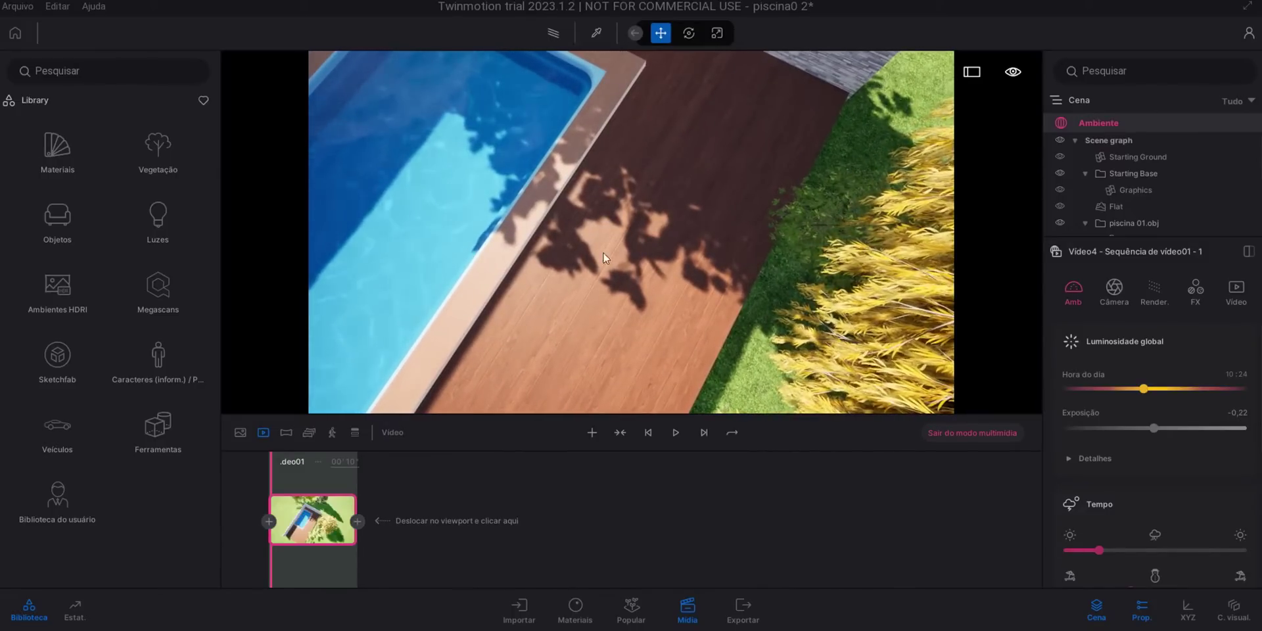
# Add the close overhead view of the pool edge and deck as the third video's second keyframe and play it from the start
pyautogui.click(359, 521)
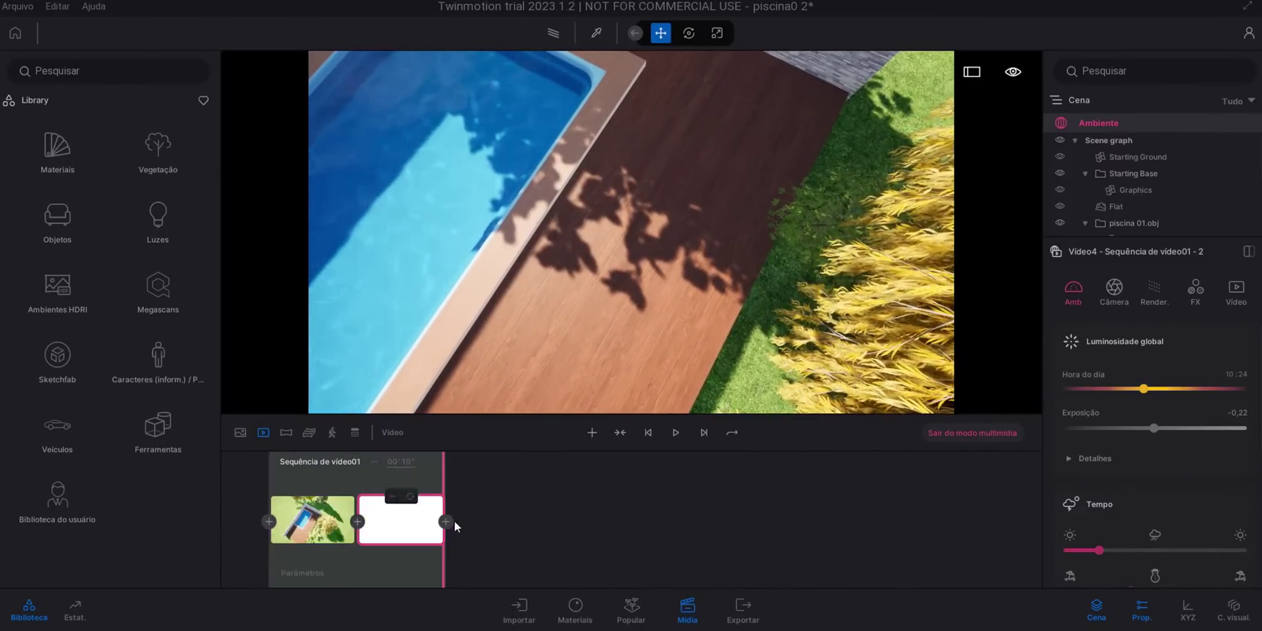
pyautogui.click(280, 486)
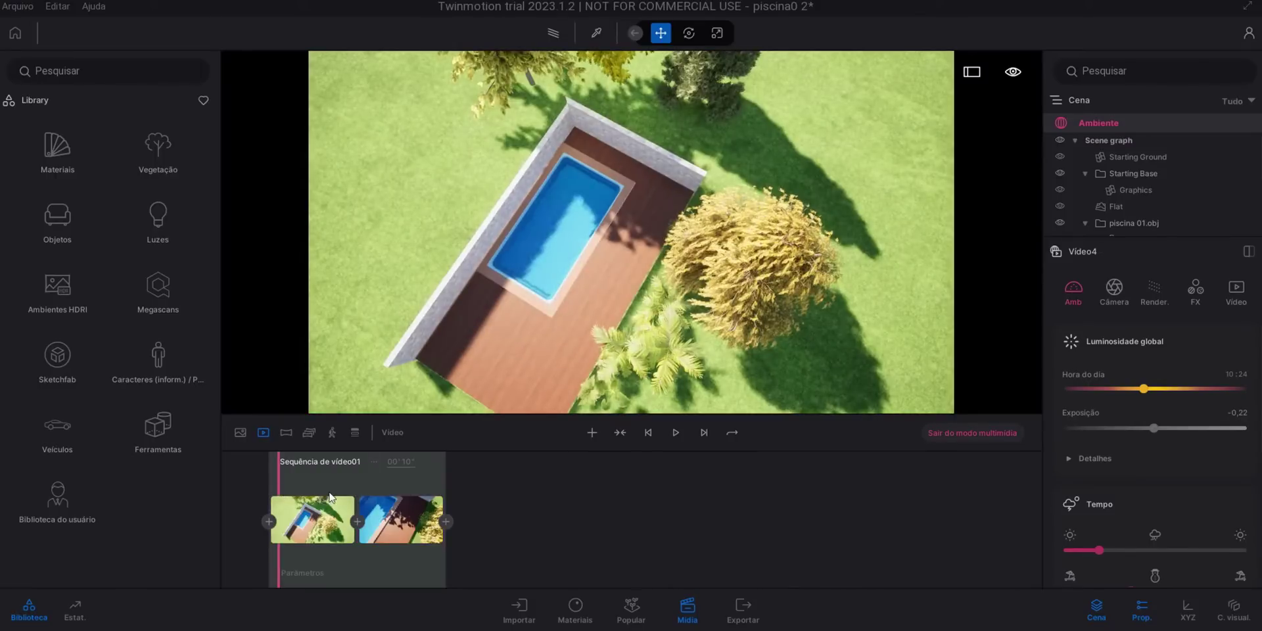
pyautogui.click(675, 431)
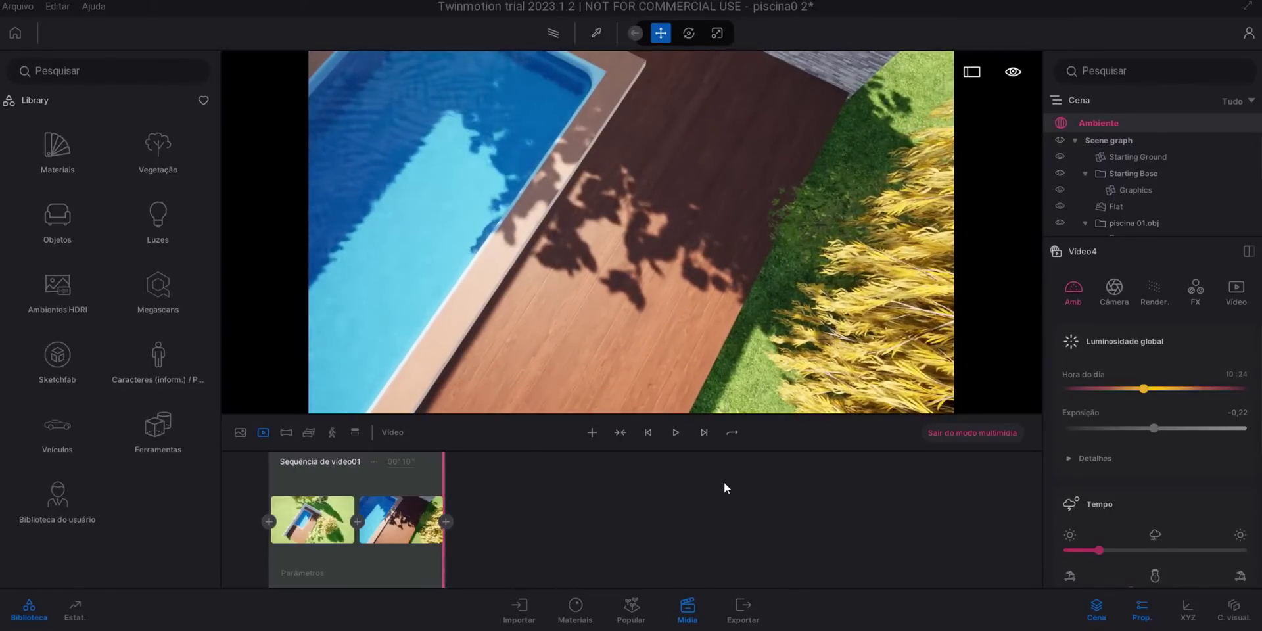
pyautogui.click(973, 433)
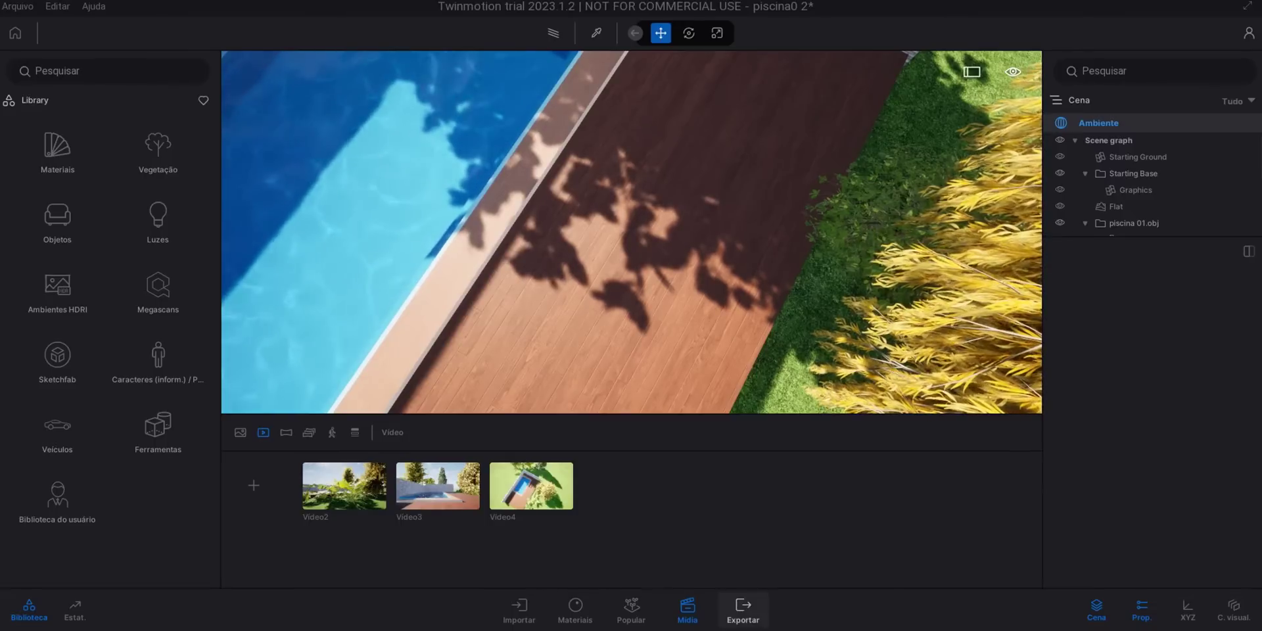
# Select Vídeo2, Vídeo3 and Vídeo4 for local video export
pyautogui.click(742, 608)
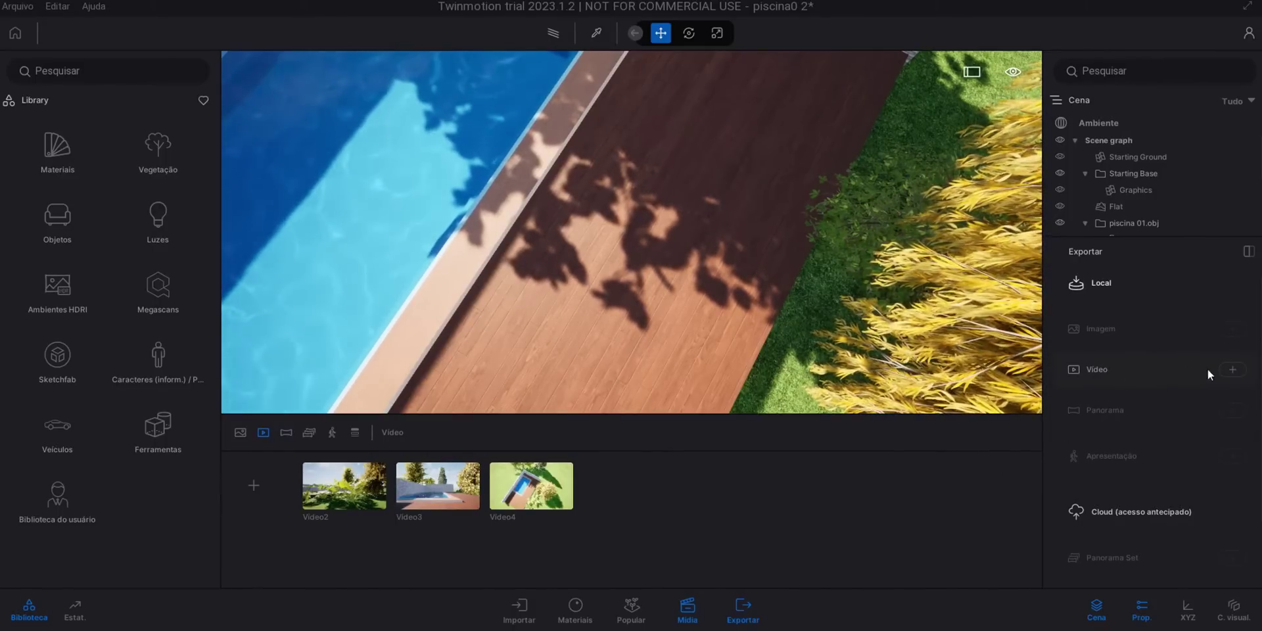
pyautogui.click(1234, 370)
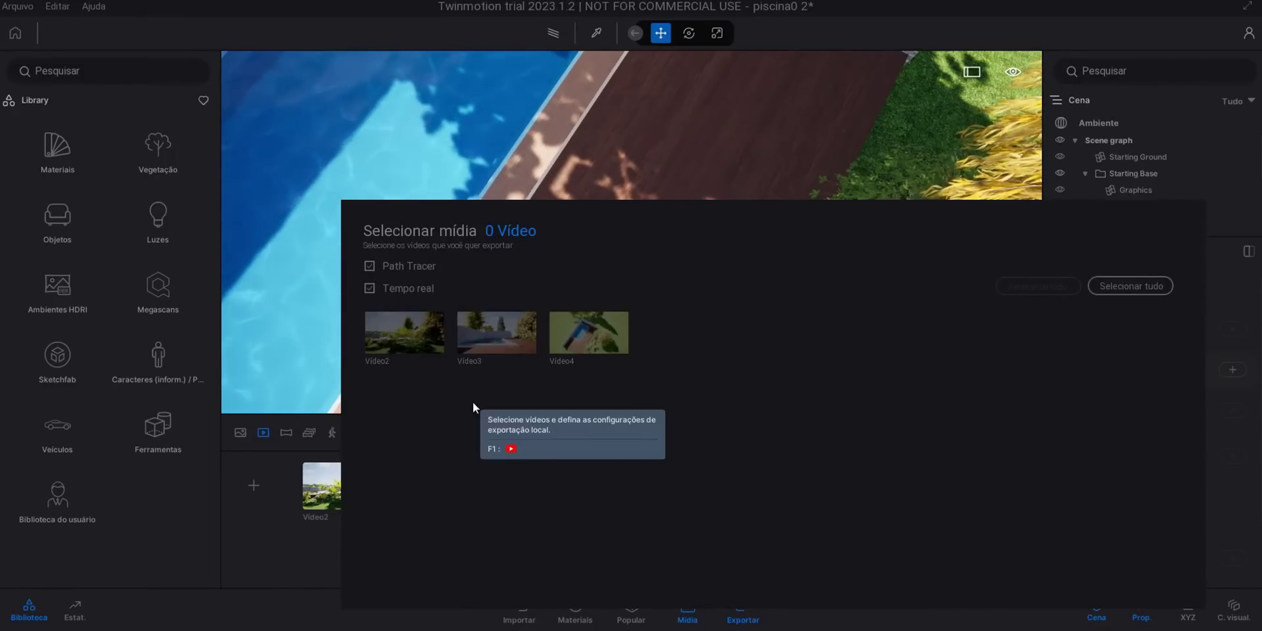
pyautogui.click(404, 330)
pyautogui.click(496, 332)
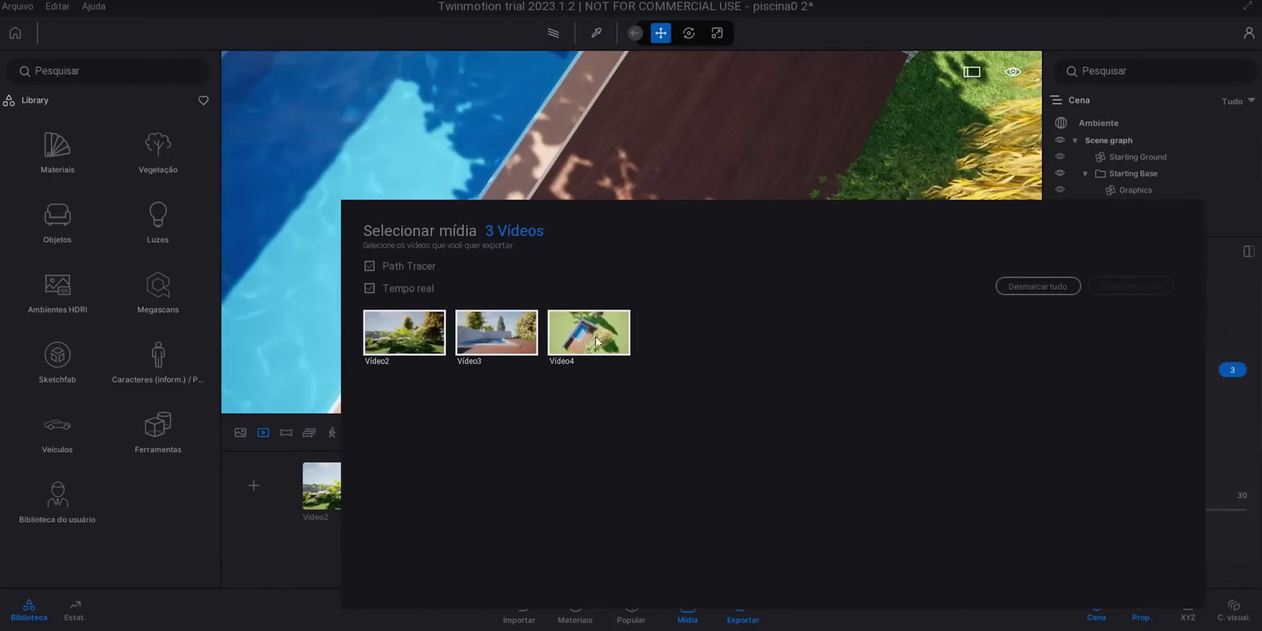
pyautogui.click(1004, 361)
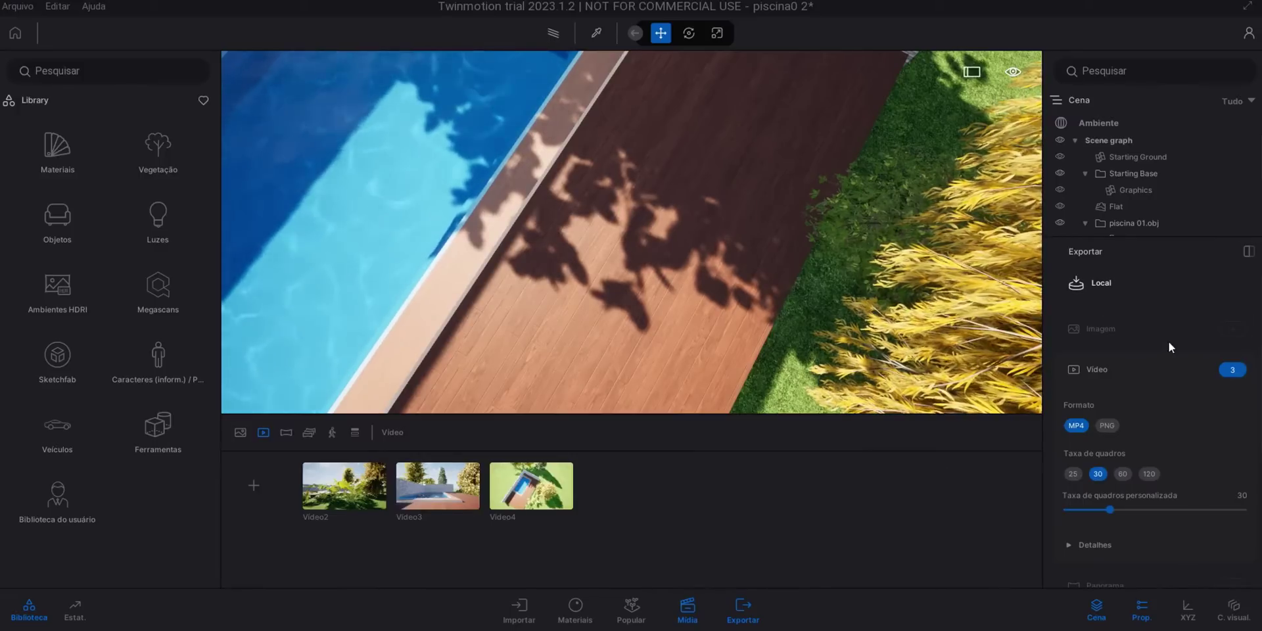
# Start exporting the three selected videos as MP4 at 30 frames per second into the Originals folder on the desktop
pyautogui.scroll(-1, 1167, 350)
pyautogui.scroll(-8, 1167, 350)
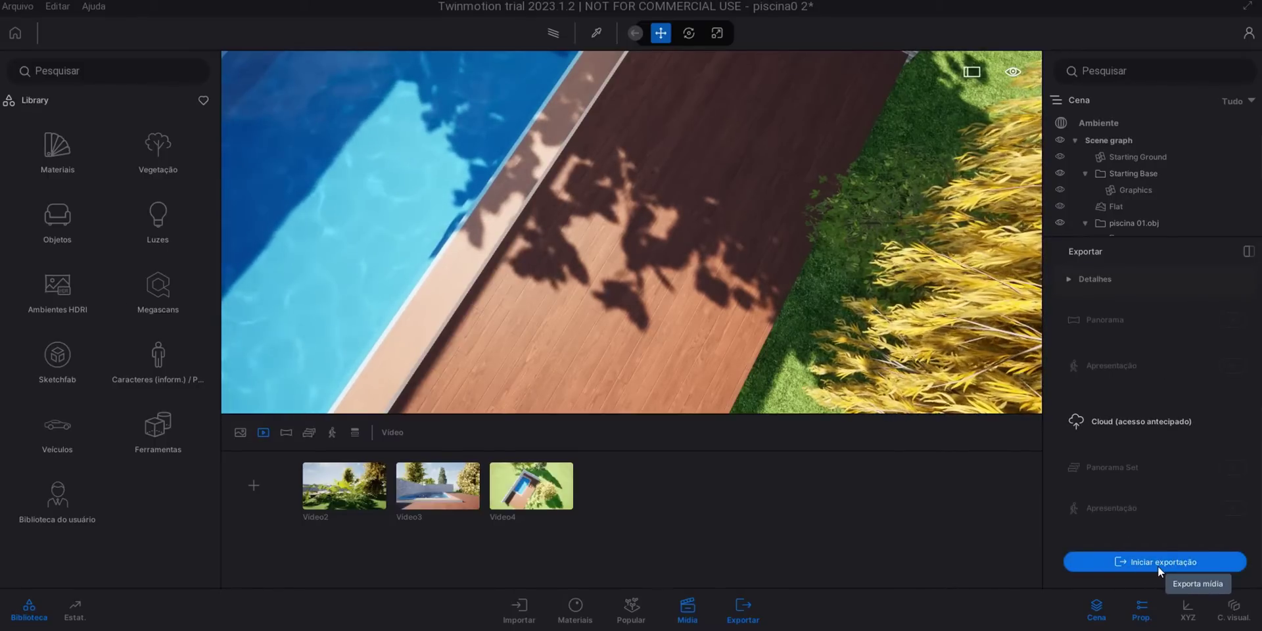
pyautogui.click(1157, 564)
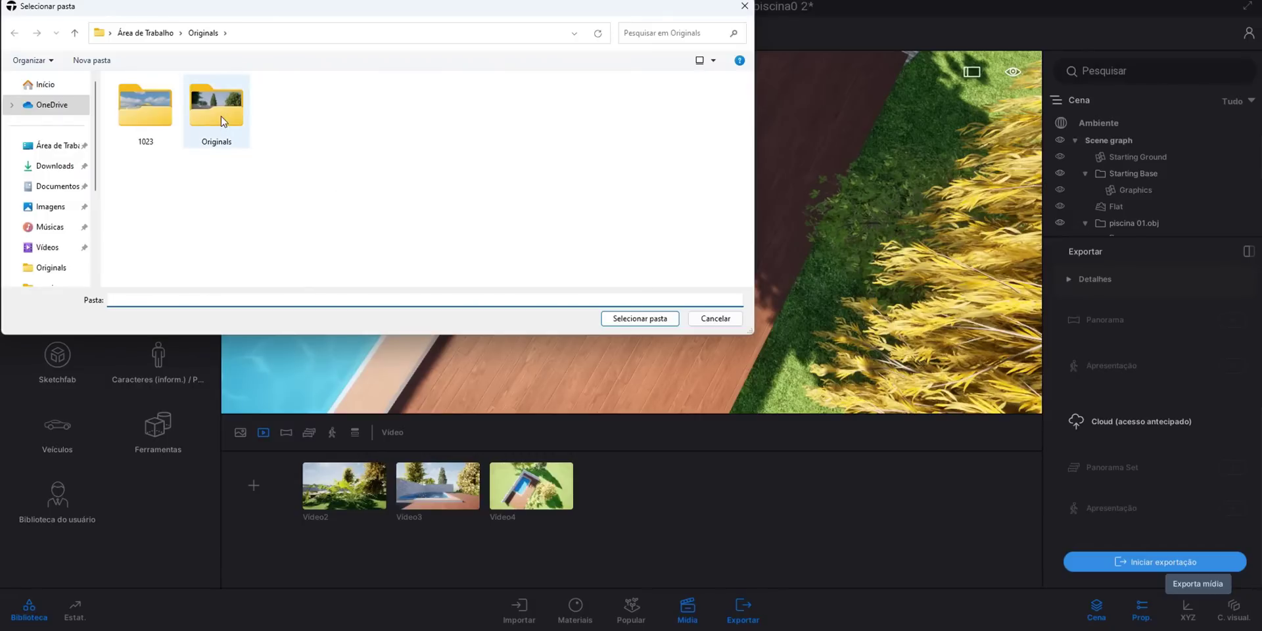
pyautogui.click(60, 147)
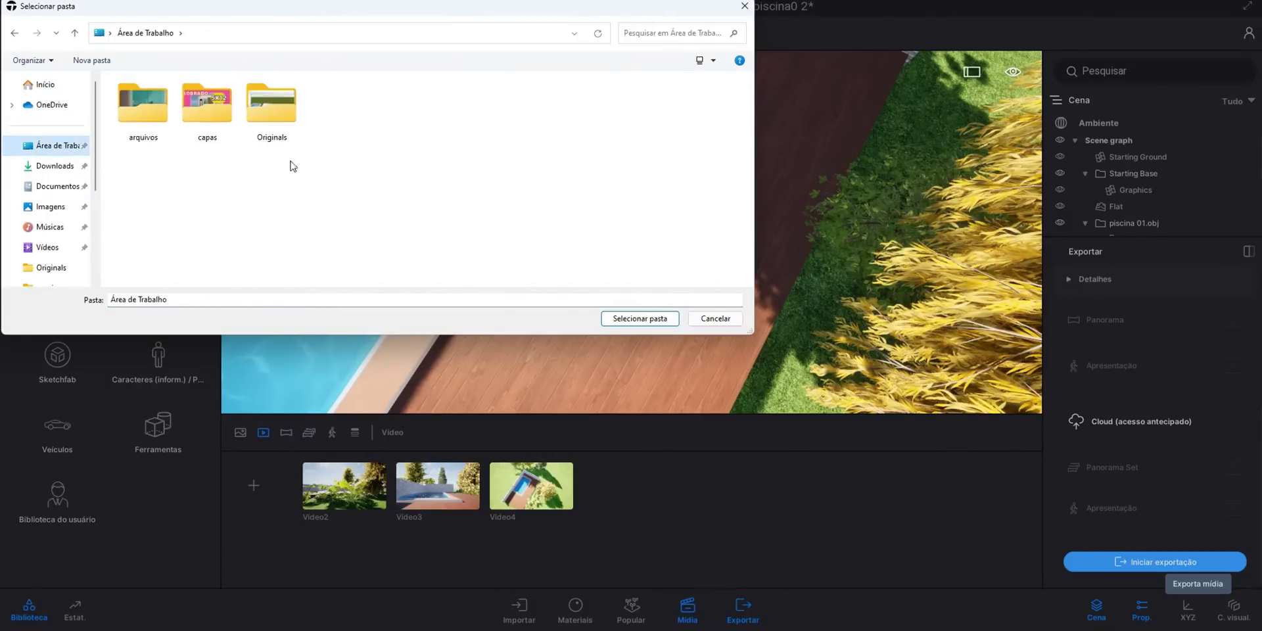
pyautogui.click(272, 121)
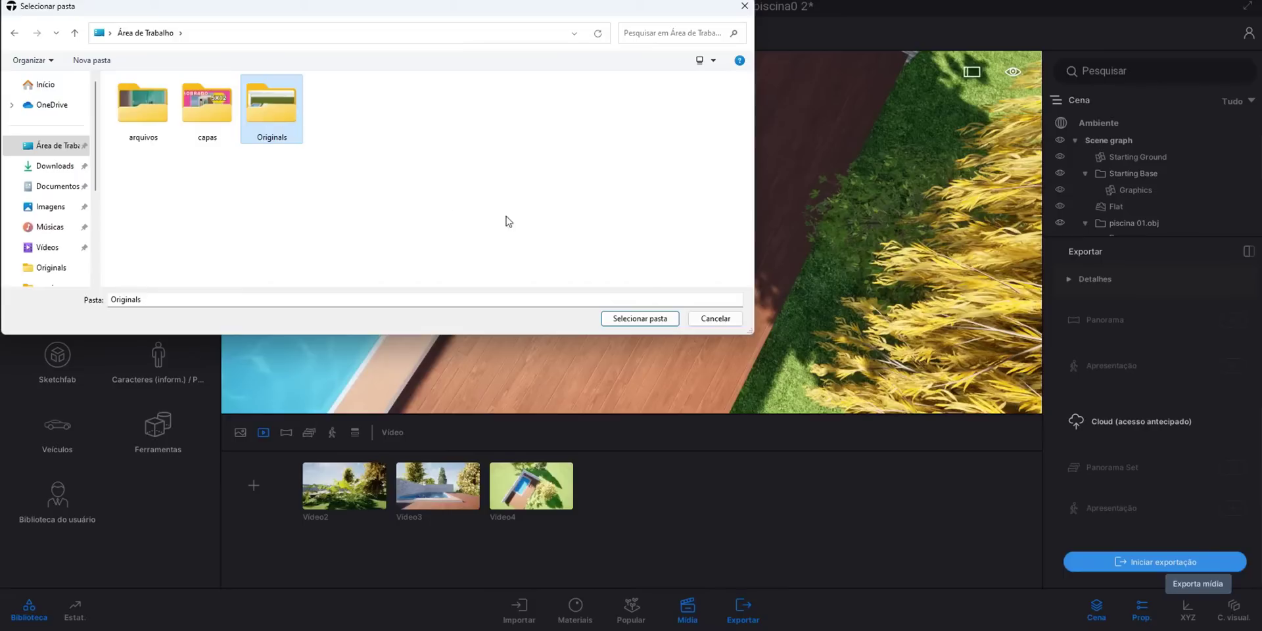
pyautogui.click(641, 318)
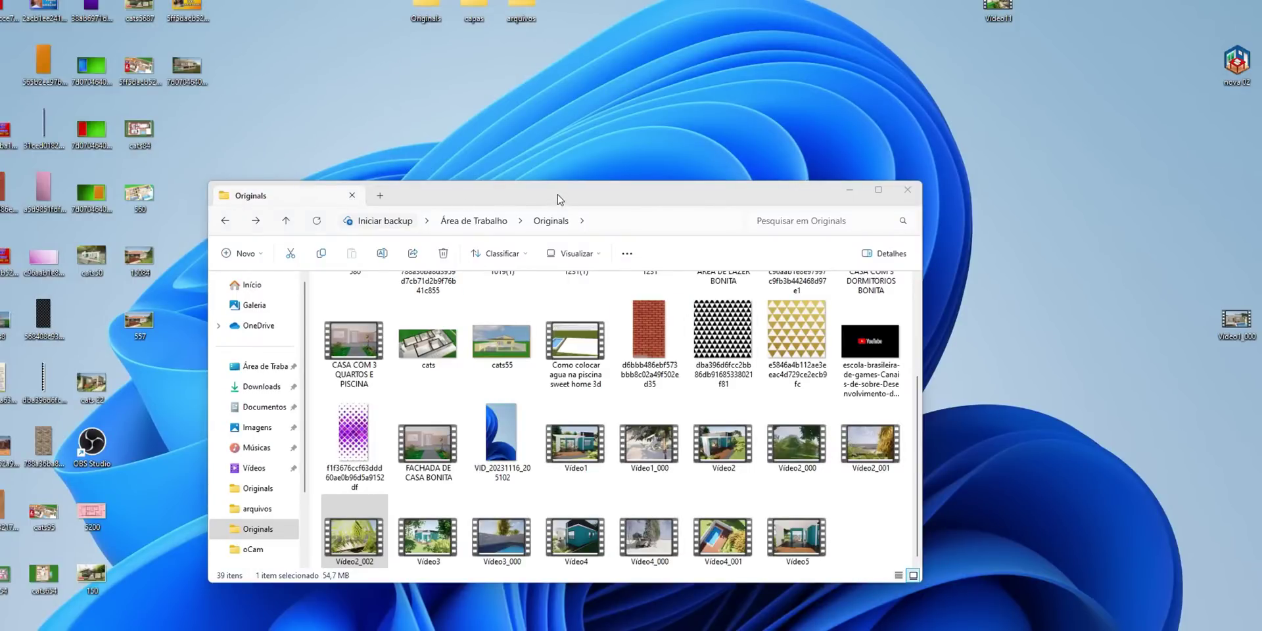
# Play back the exported files Vídeo4_001, Vídeo2_002 and Vídeo3_000 from the Originals folder, closing the player after each
pyautogui.moveTo(611, 197); pyautogui.dragTo(578, 182)
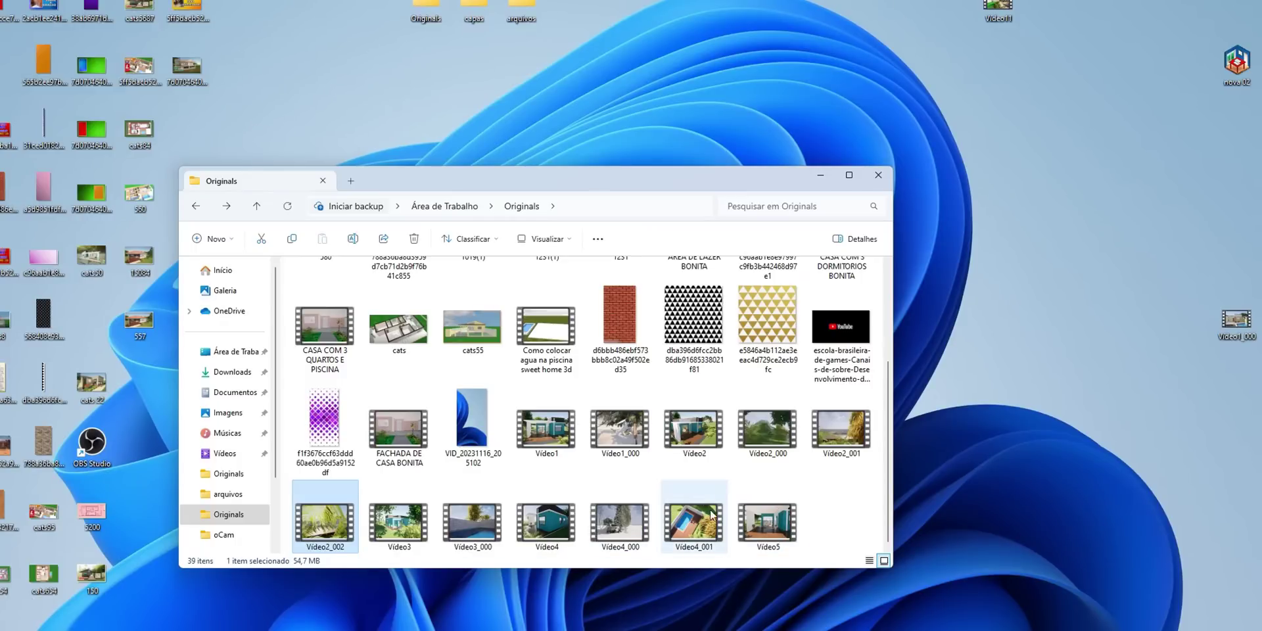
pyautogui.doubleClick(696, 524)
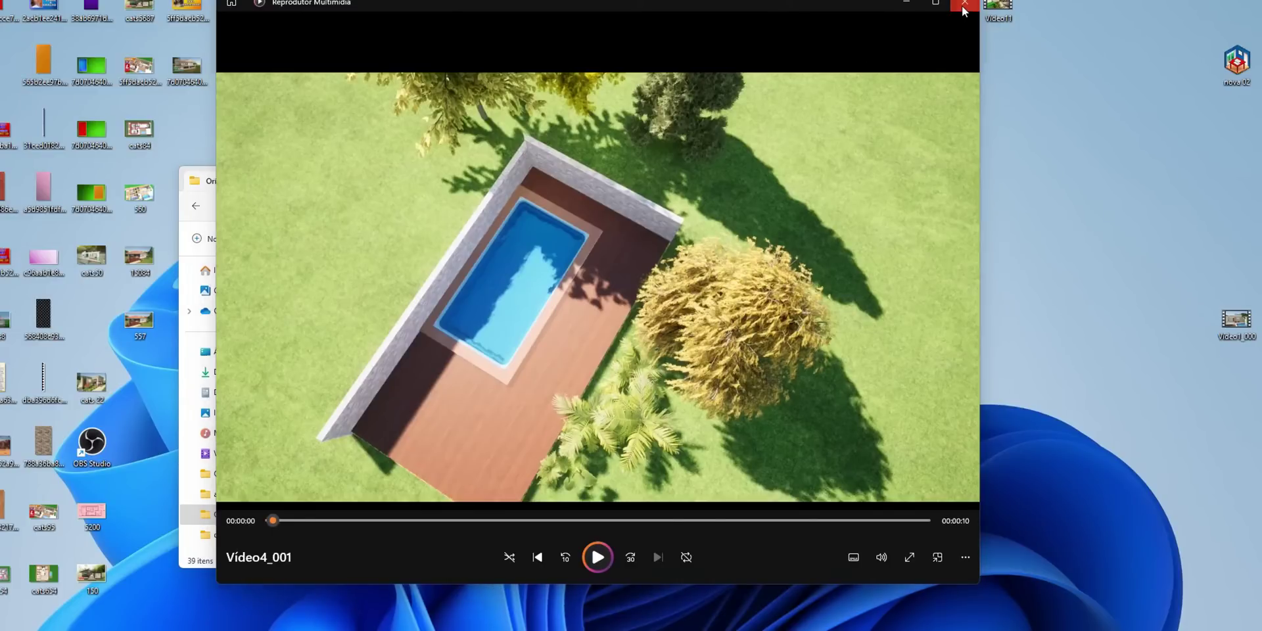
pyautogui.click(963, 5)
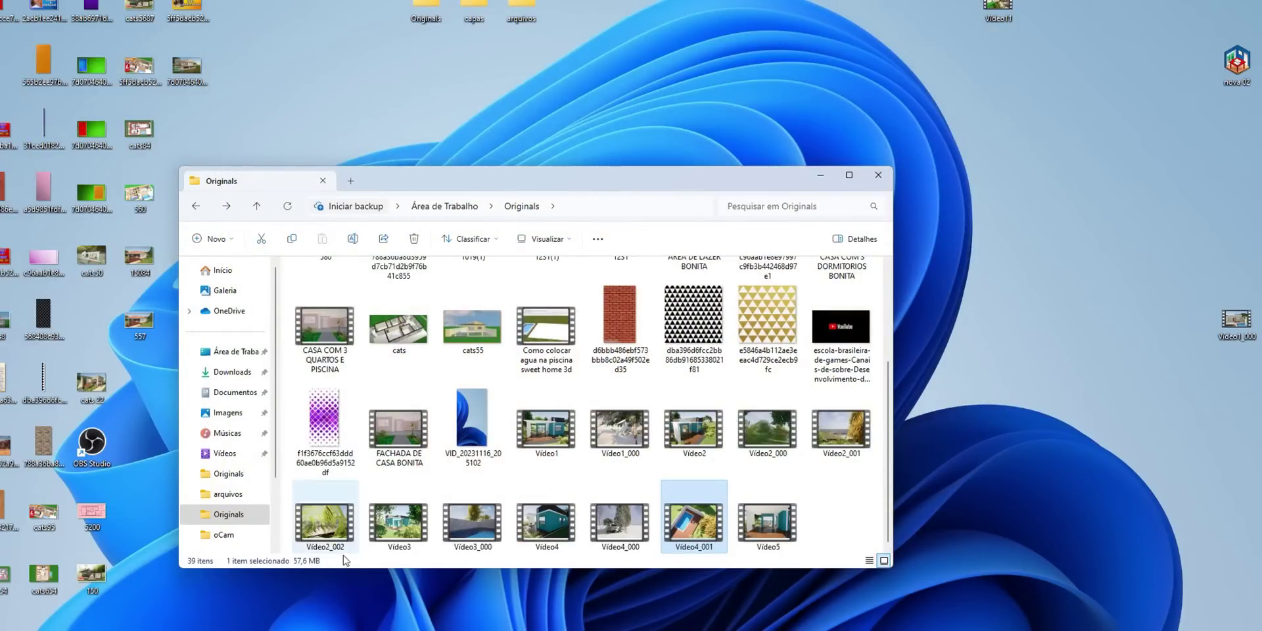
pyautogui.doubleClick(322, 523)
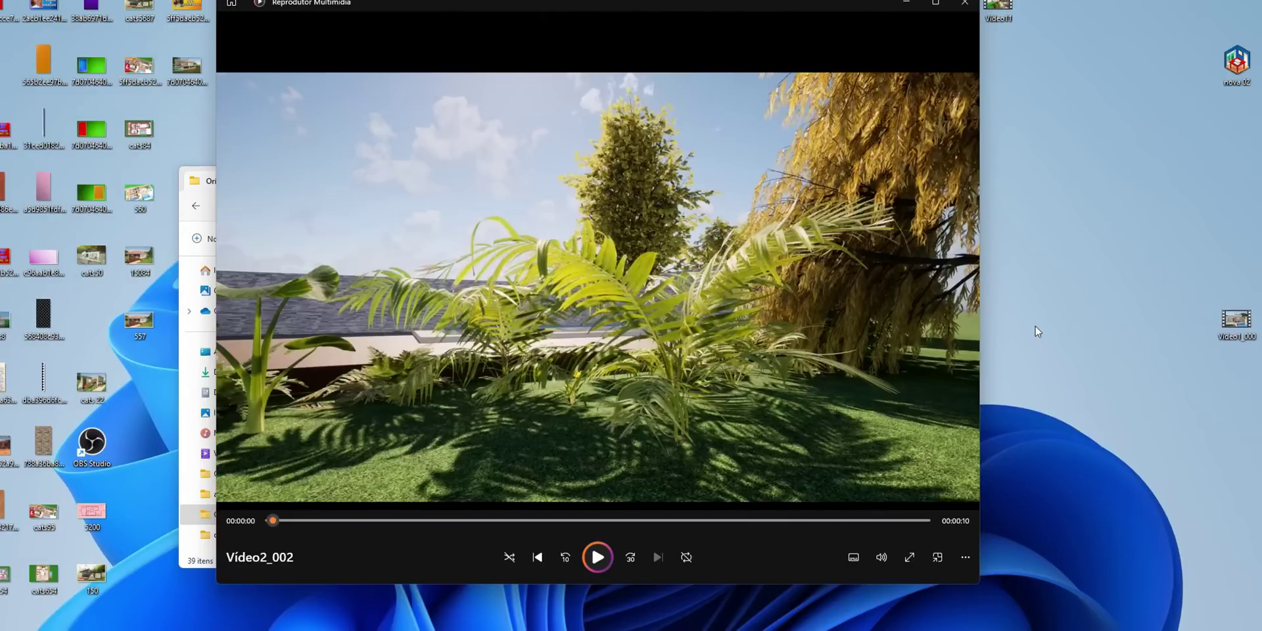
pyautogui.click(966, 5)
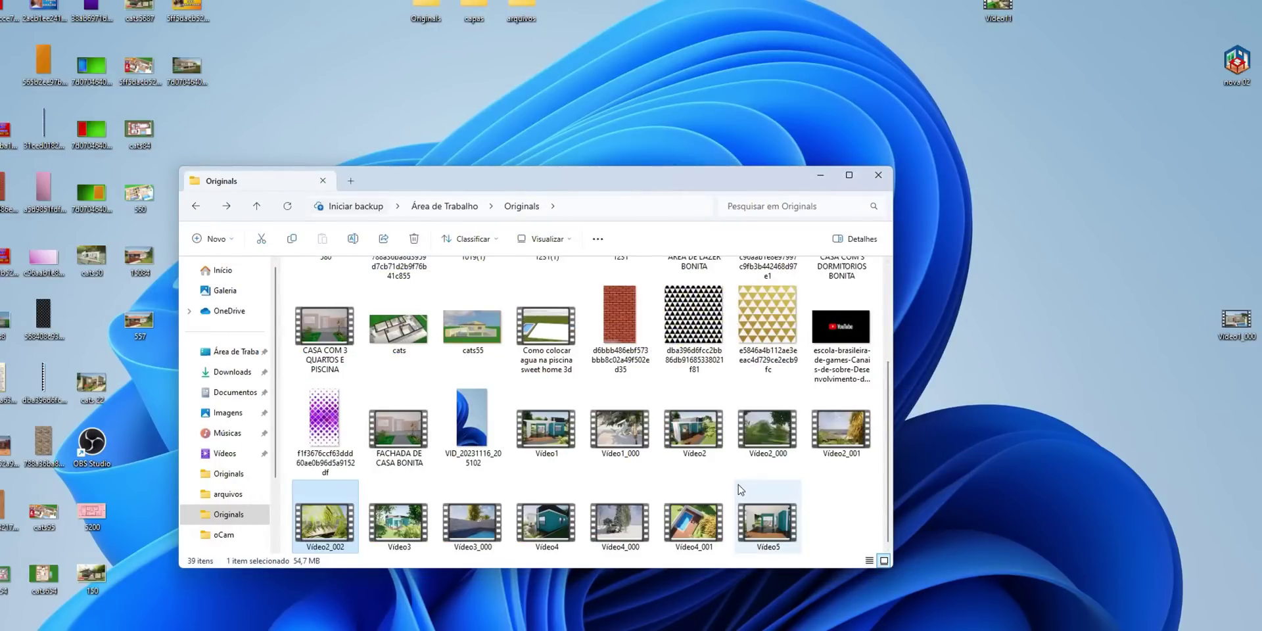
pyautogui.doubleClick(473, 519)
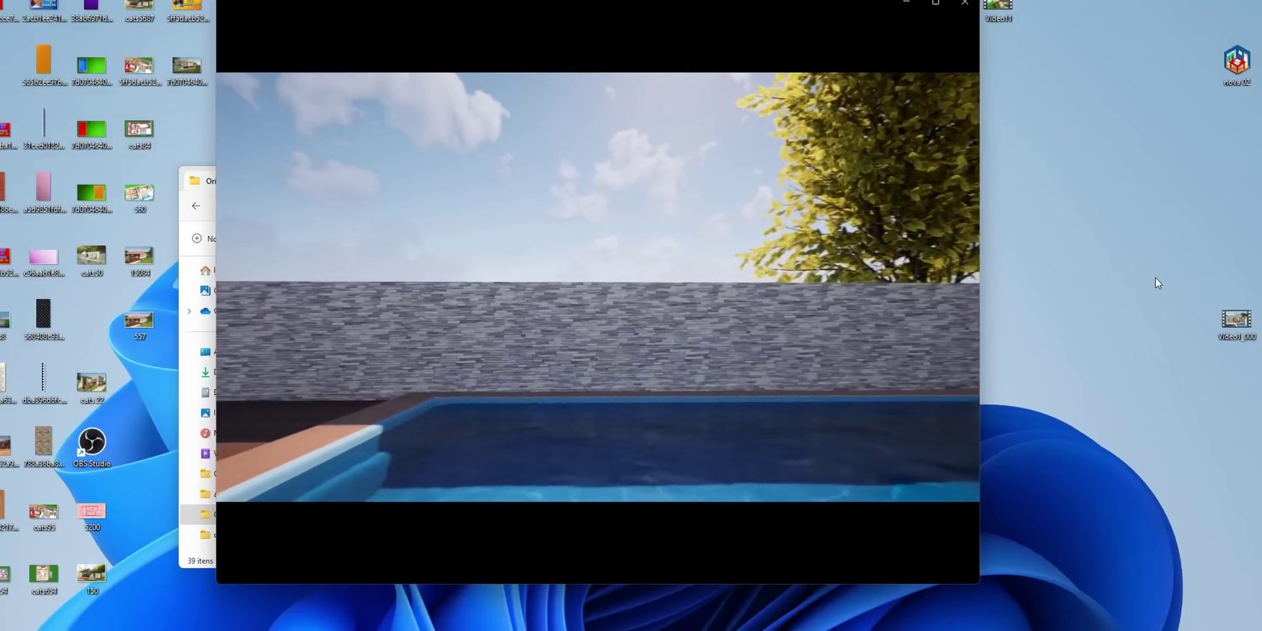
pyautogui.moveTo(773, 539)
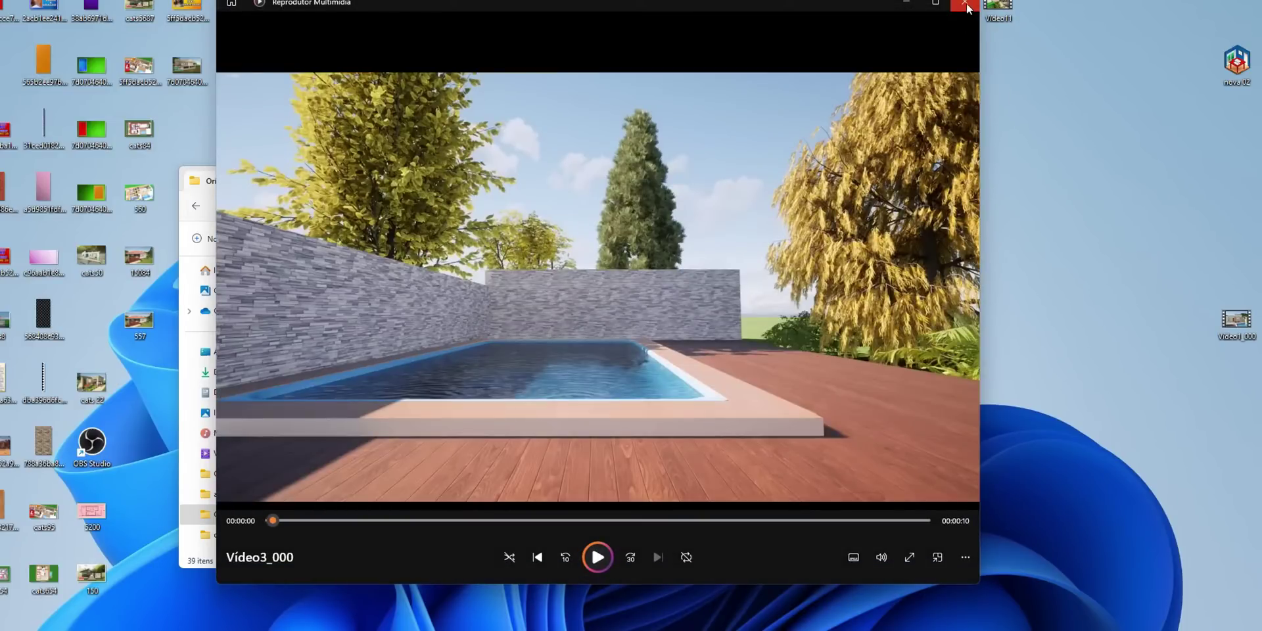
pyautogui.click(965, 6)
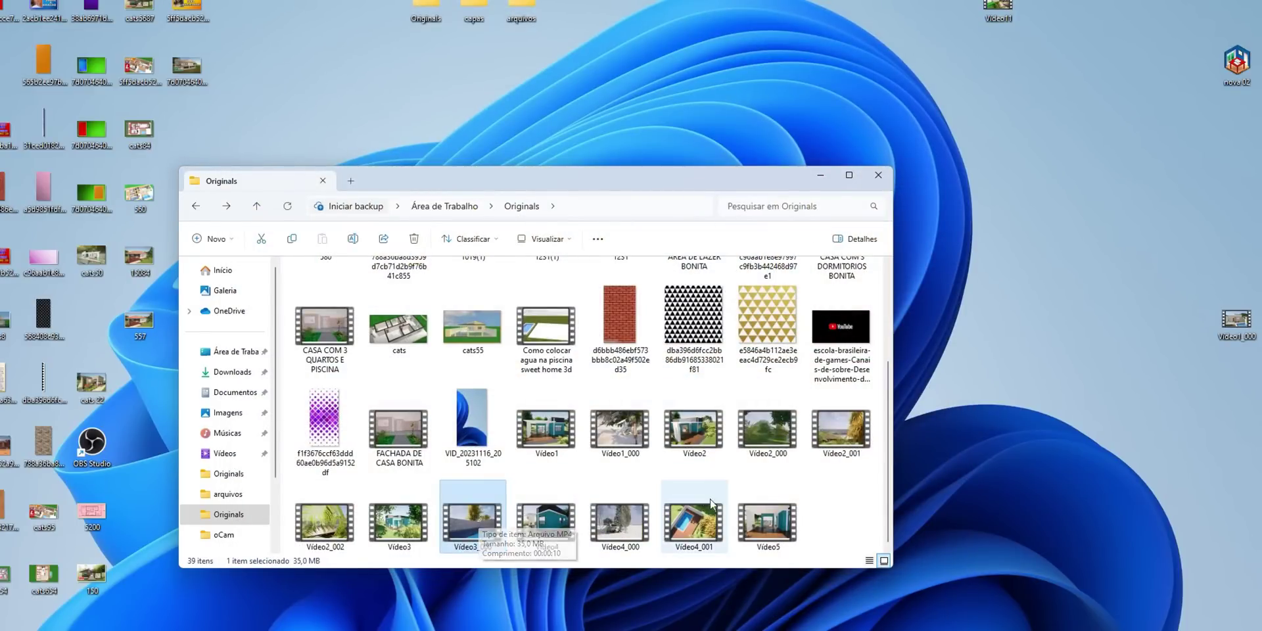
# Play Vídeo3_000 in Windows Media Player Legacy and close the player when it ends
pyautogui.rightClick(470, 519)
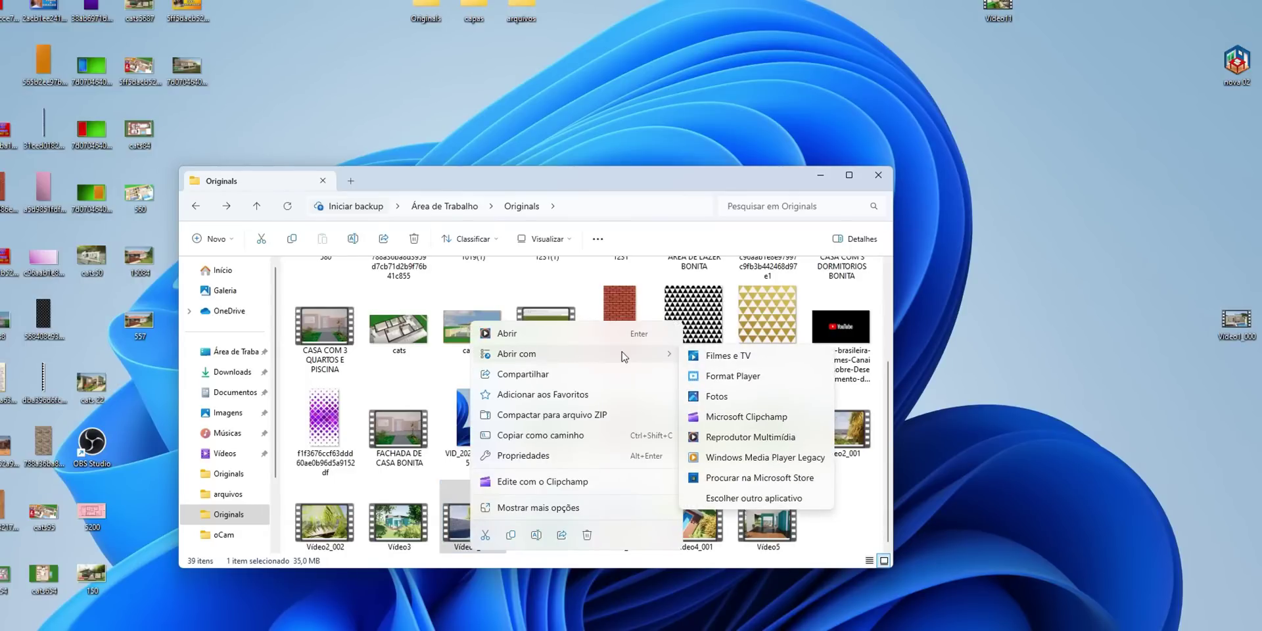
pyautogui.click(744, 459)
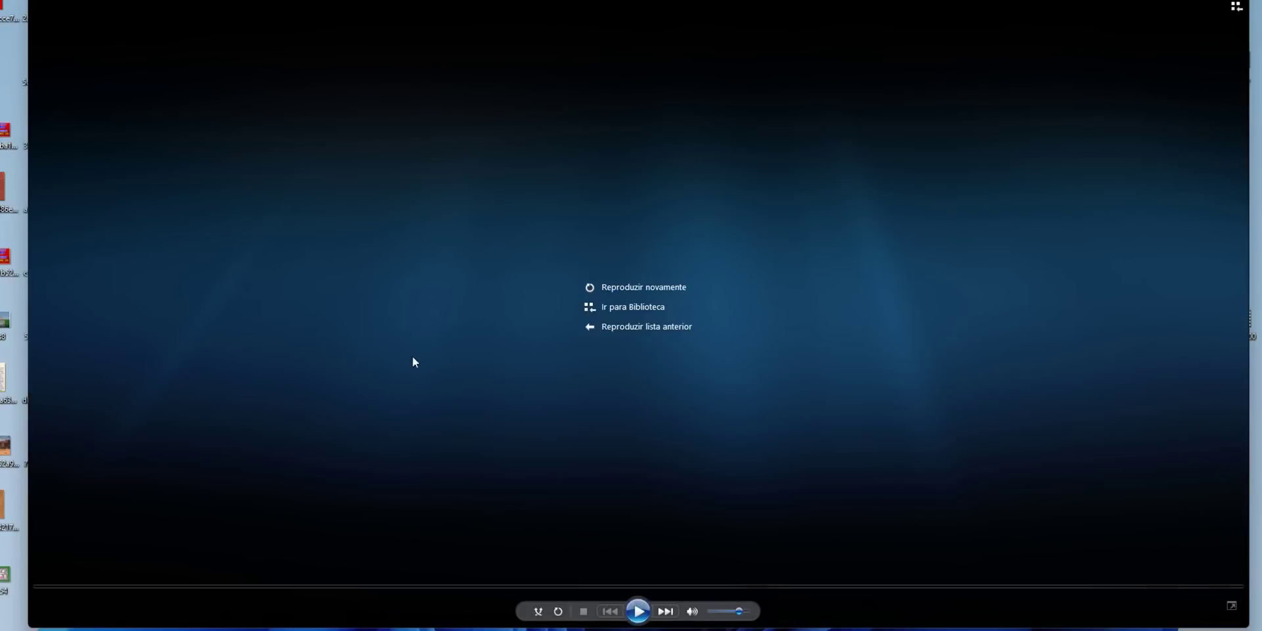
pyautogui.click(1234, 0)
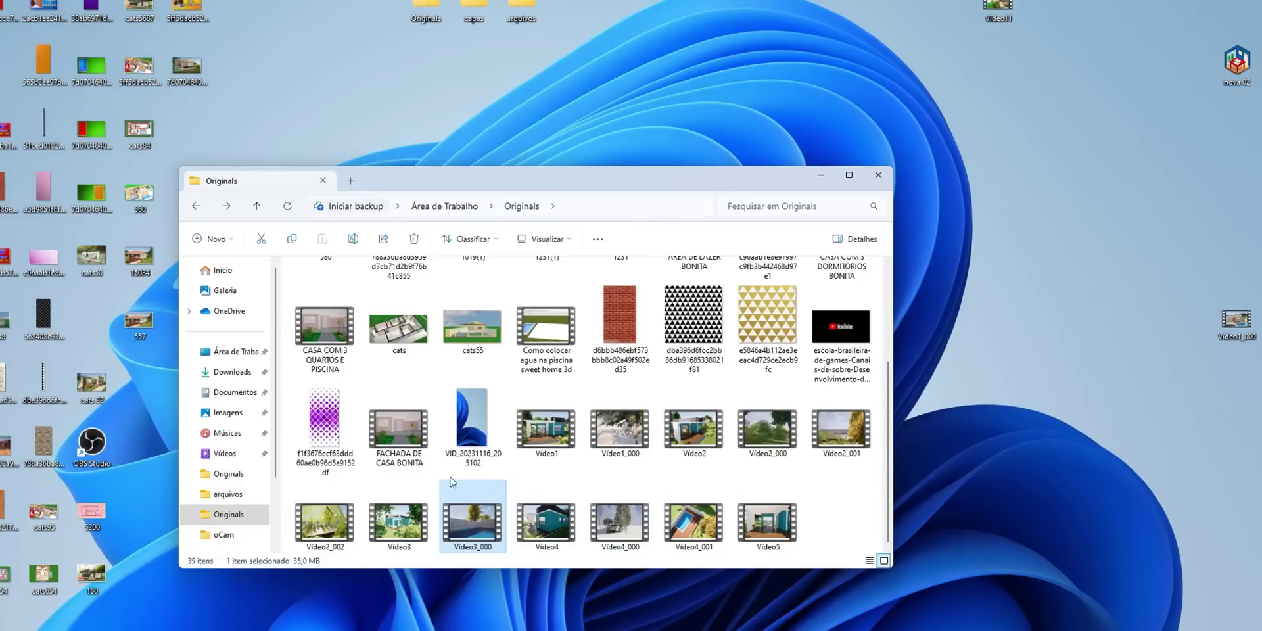
pyautogui.rightClick(324, 523)
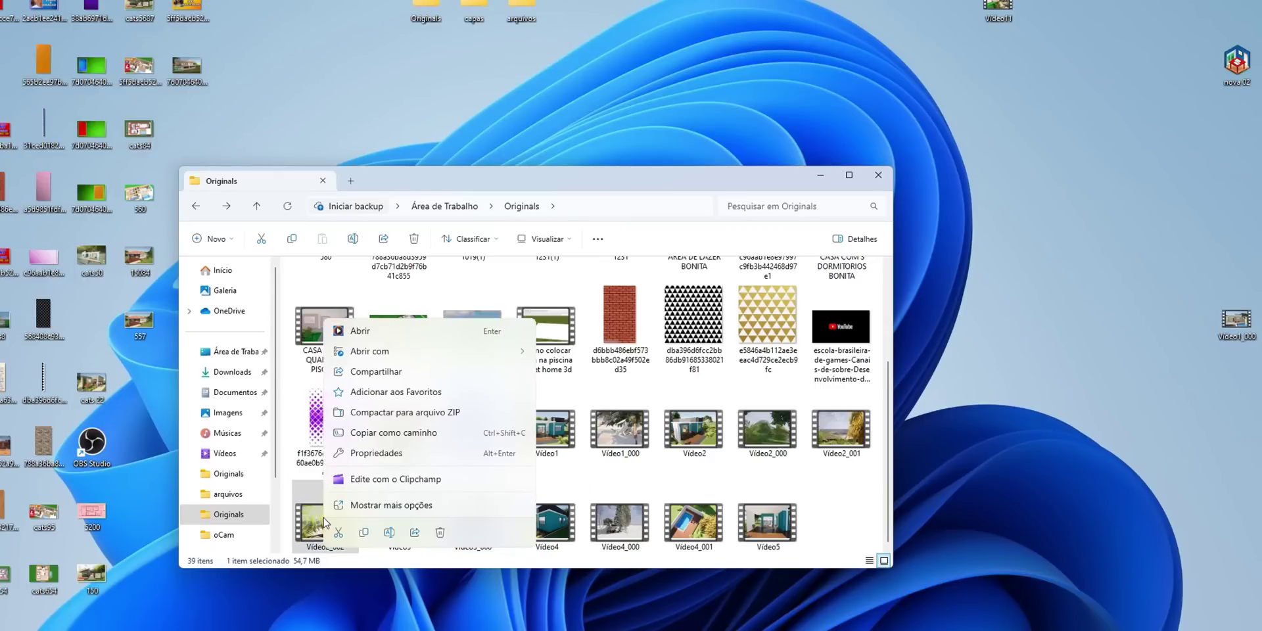
pyautogui.click(1004, 191)
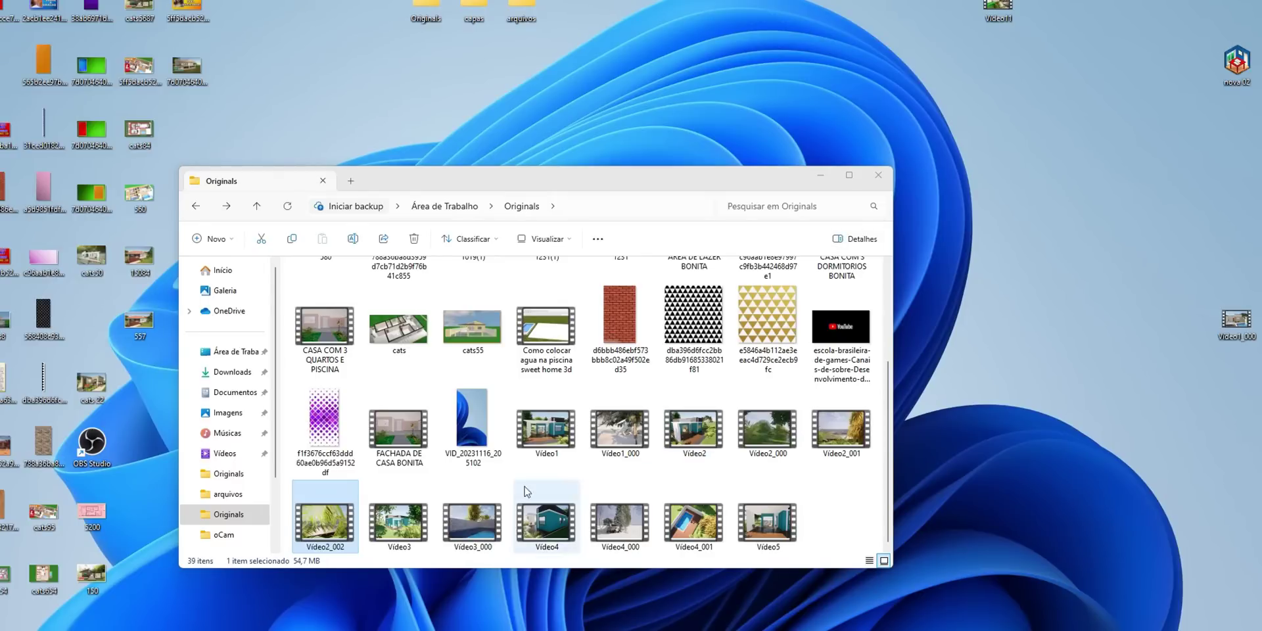
# Play the file Vídeo1 in Windows Media Player Legacy and close the player
pyautogui.rightClick(545, 424)
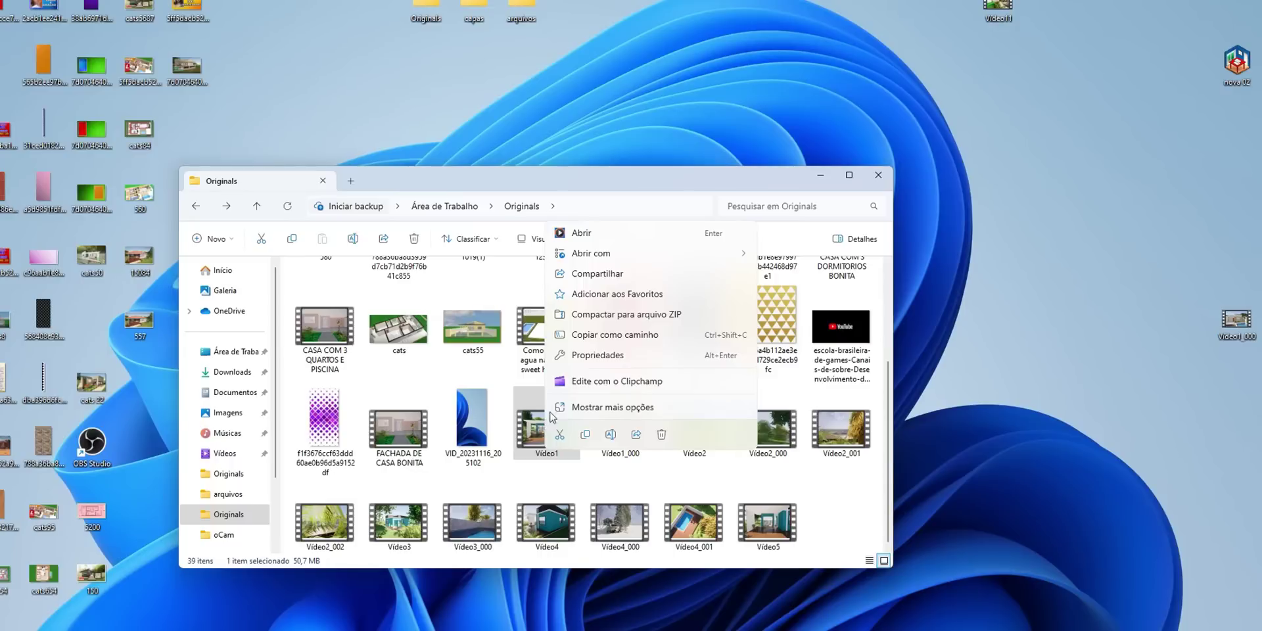
pyautogui.moveTo(606, 261)
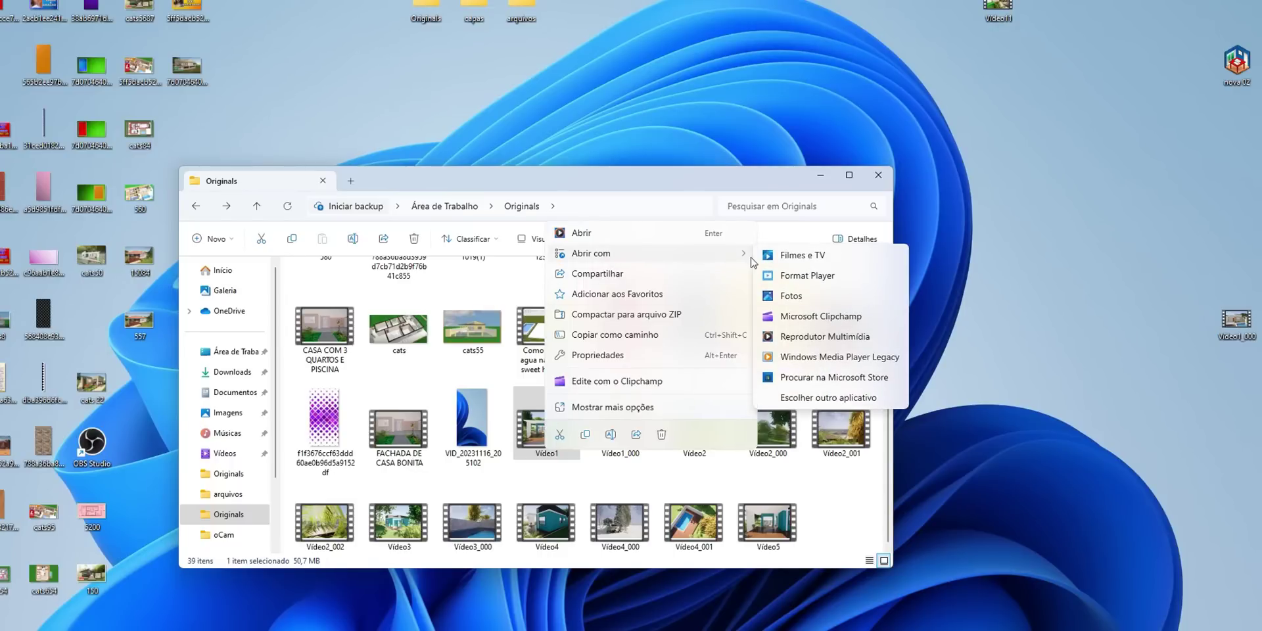
pyautogui.click(834, 355)
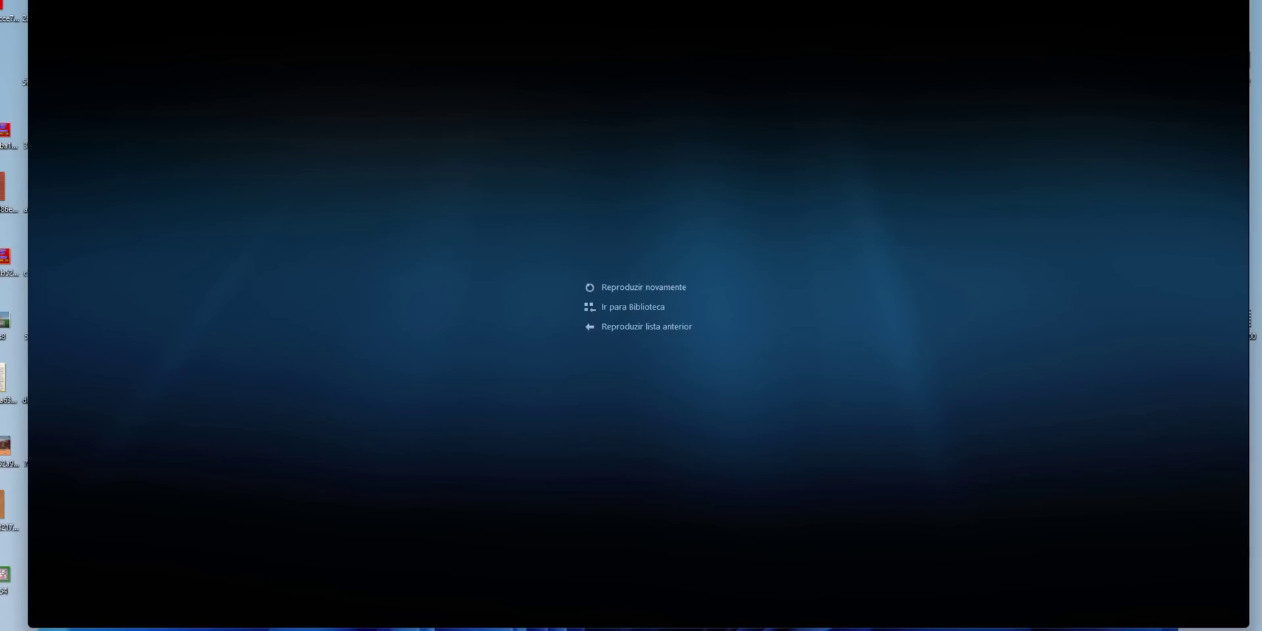
pyautogui.click(1234, 1)
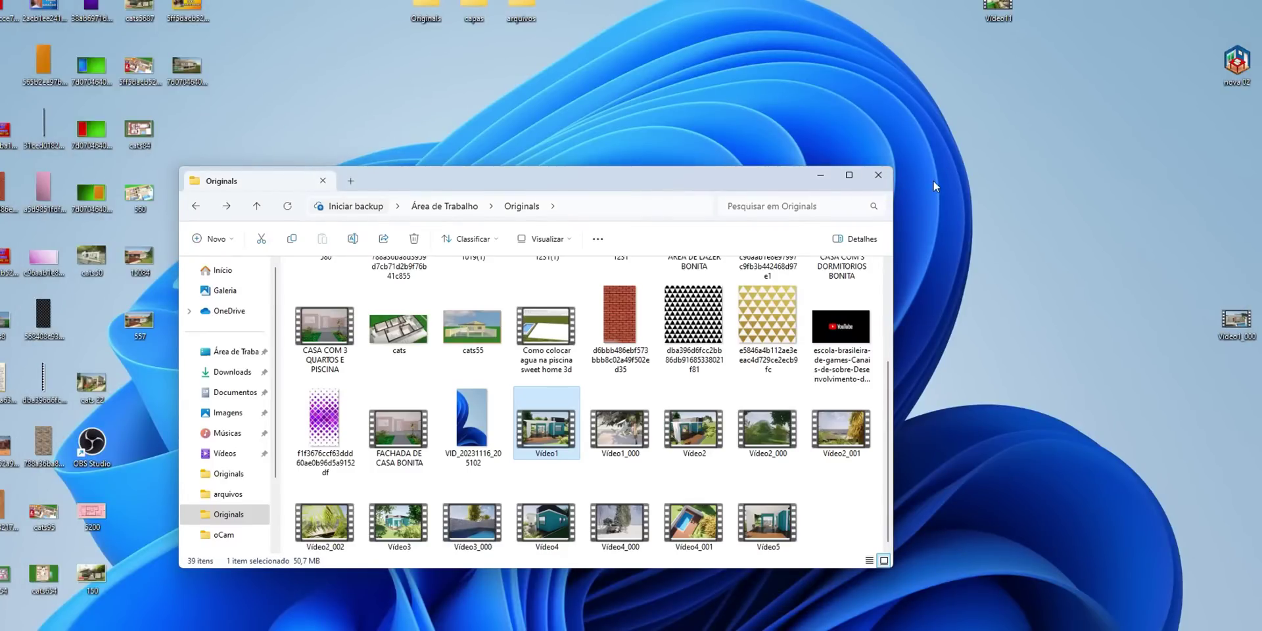
# Close the Originals folder, switch back to Twinmotion and hide the saved videos to enlarge the scene view
pyautogui.click(878, 177)
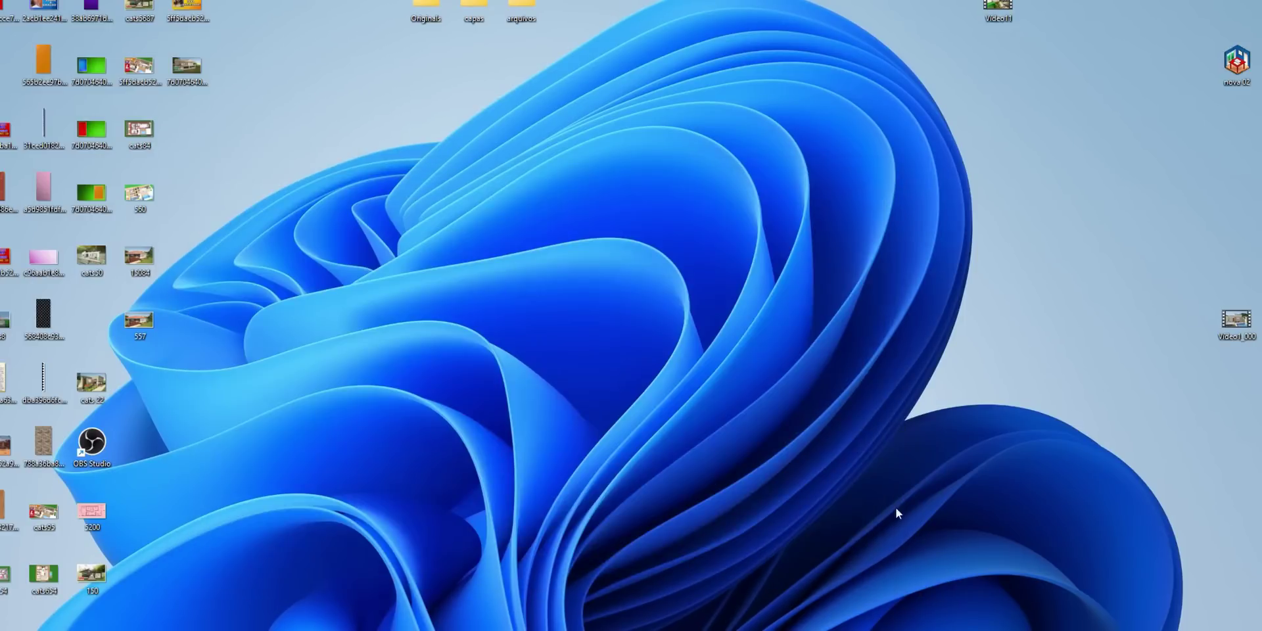
pyautogui.click(771, 586)
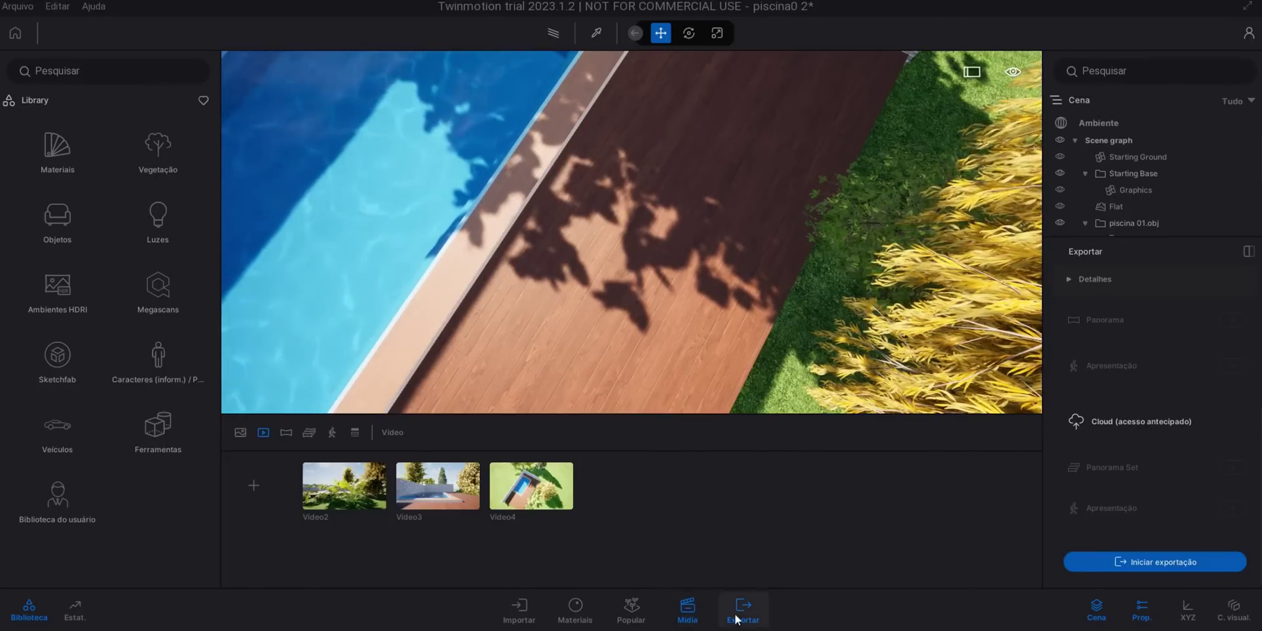
pyautogui.click(685, 611)
# Examine the pool, wooden deck, stone walls and surrounding plants from several viewpoints at deck level
pyautogui.keyDown('shift'); pyautogui.moveTo(556, 389); pyautogui.dragTo(563, 355, button='middle'); pyautogui.keyUp('shift')
pyautogui.moveTo(563, 359); pyautogui.dragTo(526, 355)
pyautogui.moveTo(531, 352)
pyautogui.keyDown('shift'); pyautogui.mouseDown(button='middle')
pyautogui.moveTo(559, 336)
pyautogui.moveTo(526, 333)
pyautogui.mouseUp(button='middle'); pyautogui.keyUp('shift')
pyautogui.keyDown('shift'); pyautogui.moveTo(657, 369); pyautogui.dragTo(639, 359, button='middle'); pyautogui.keyUp('shift')
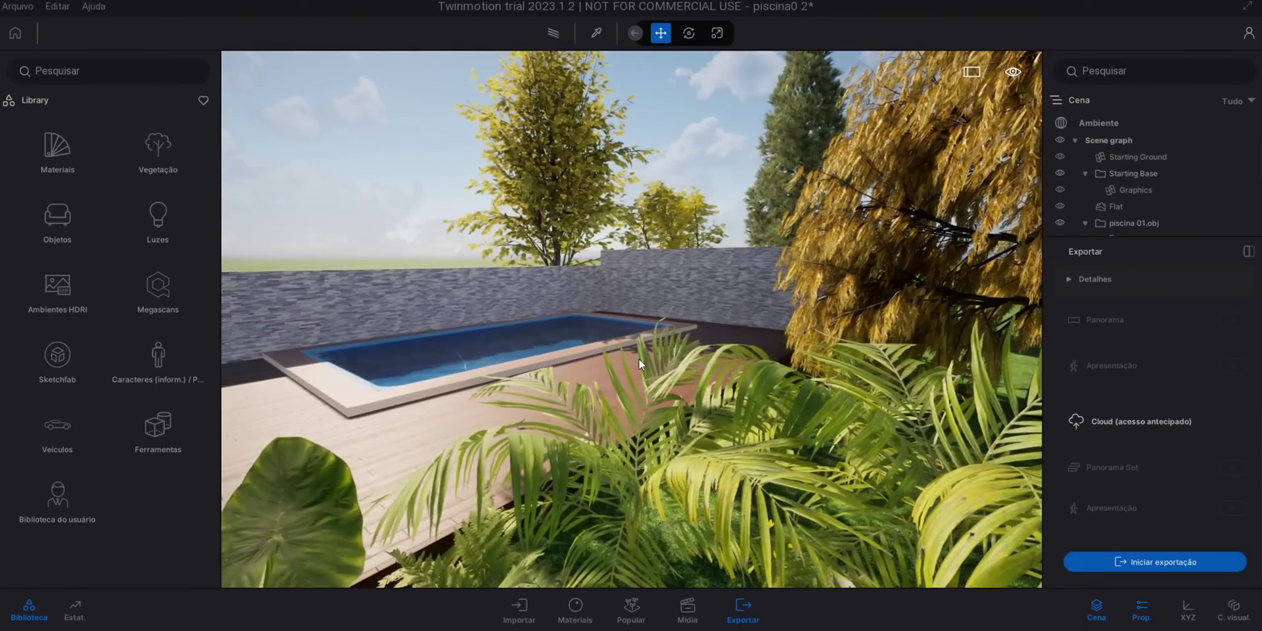
pyautogui.scroll(-2, 639, 359)
pyautogui.moveTo(639, 359); pyautogui.dragTo(577, 340)
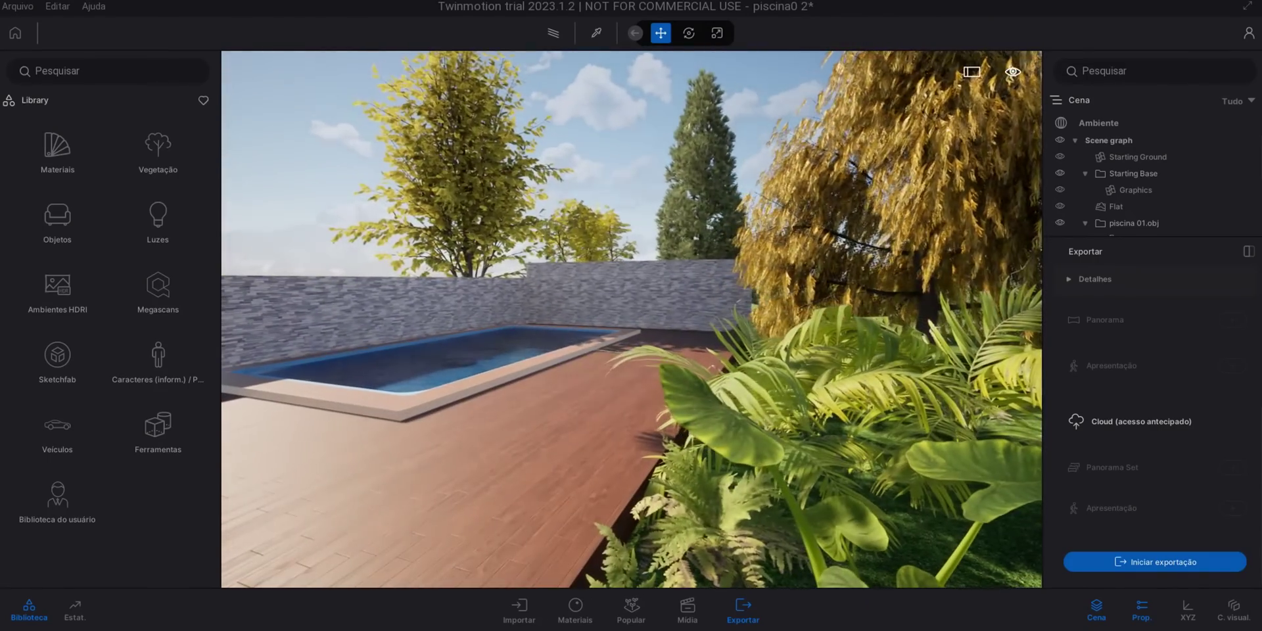
pyautogui.keyDown('shift'); pyautogui.moveTo(577, 340); pyautogui.dragTo(640, 315, button='middle'); pyautogui.keyUp('shift')
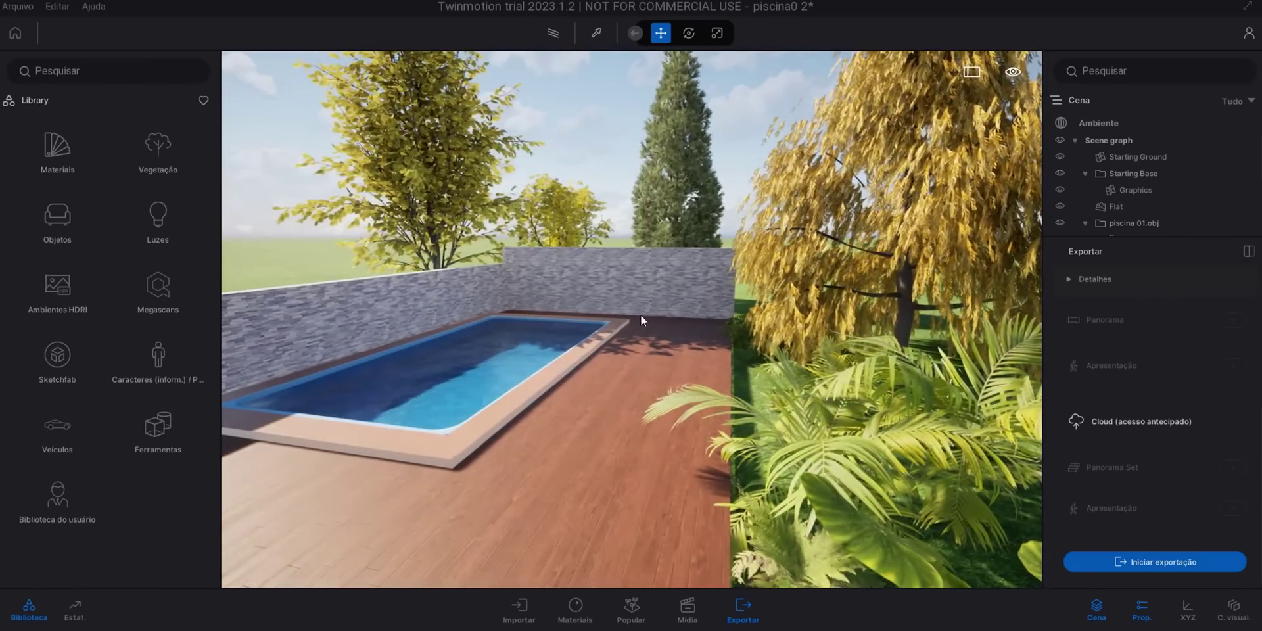
pyautogui.press('a')
pyautogui.moveTo(628, 374); pyautogui.dragTo(618, 363)
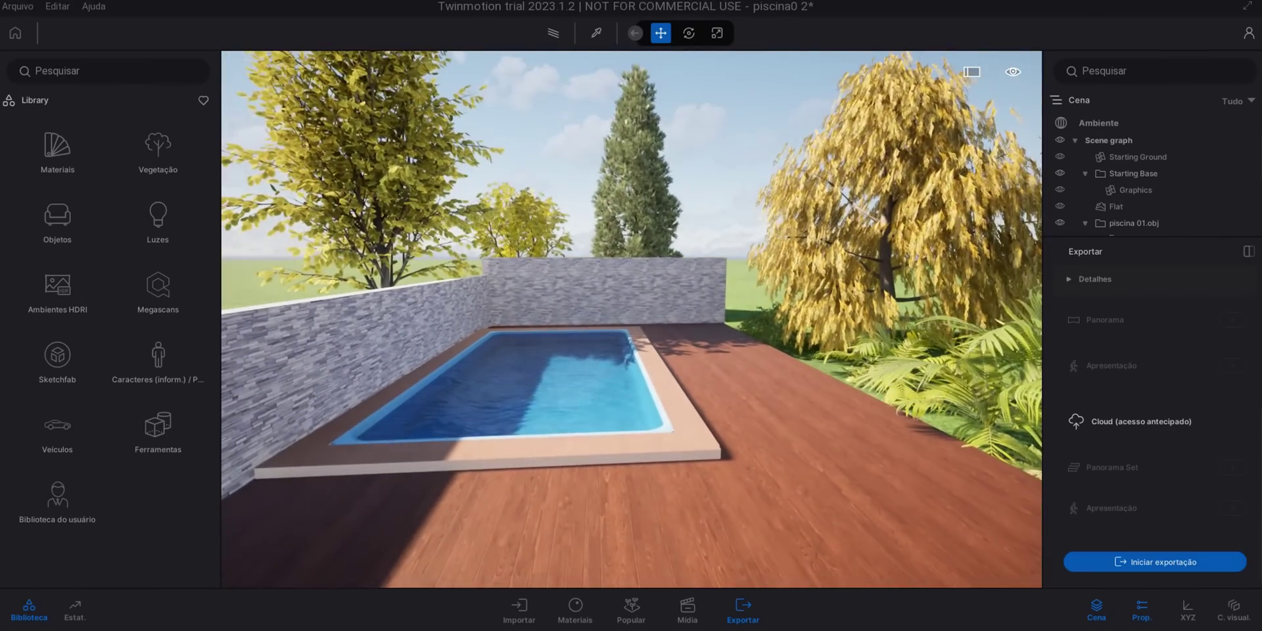
pyautogui.press('w')
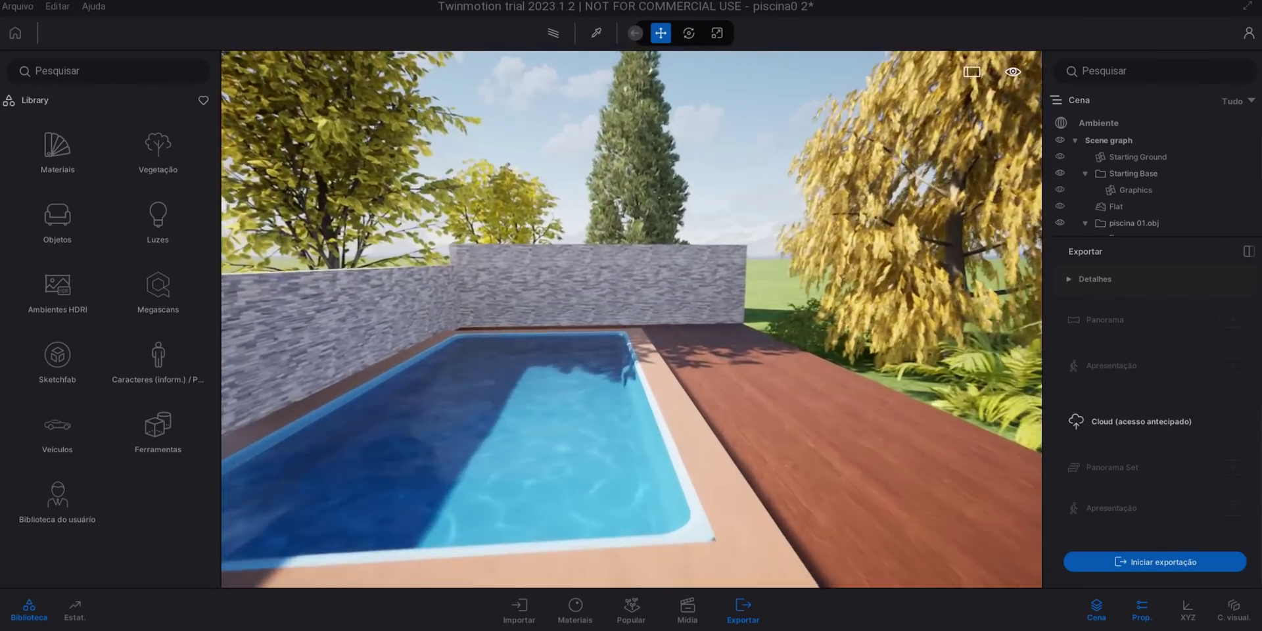
pyautogui.keyDown('shift'); pyautogui.moveTo(665, 395); pyautogui.dragTo(581, 390, button='middle'); pyautogui.keyUp('shift')
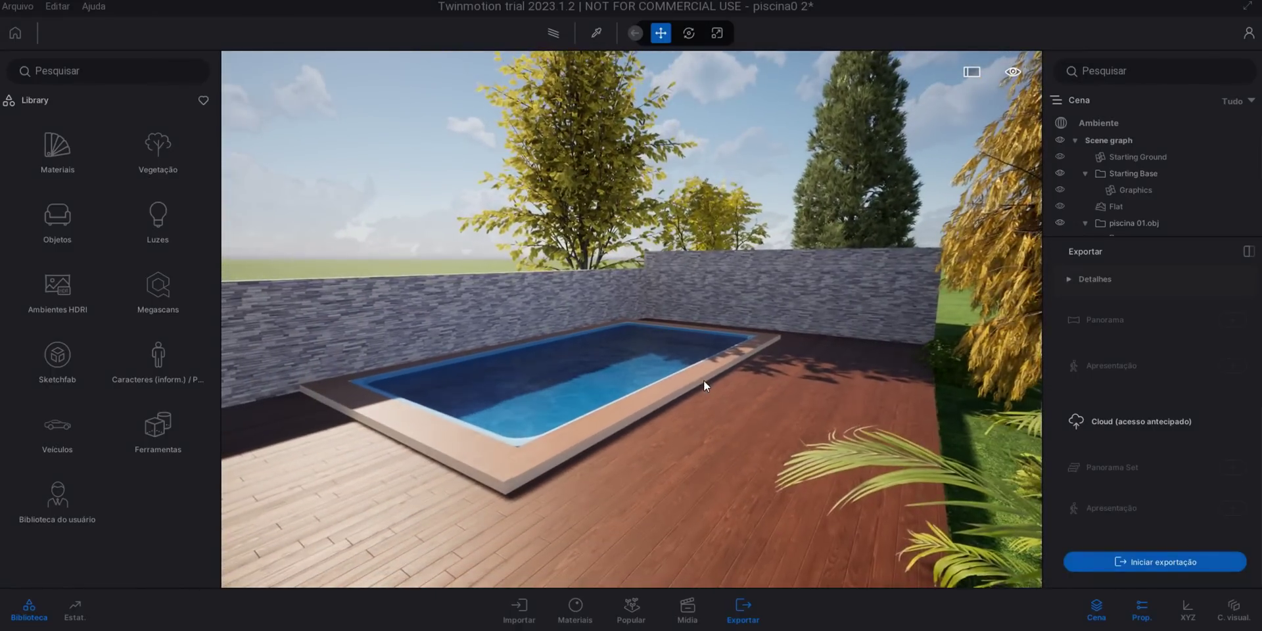
pyautogui.scroll(1, 683, 383)
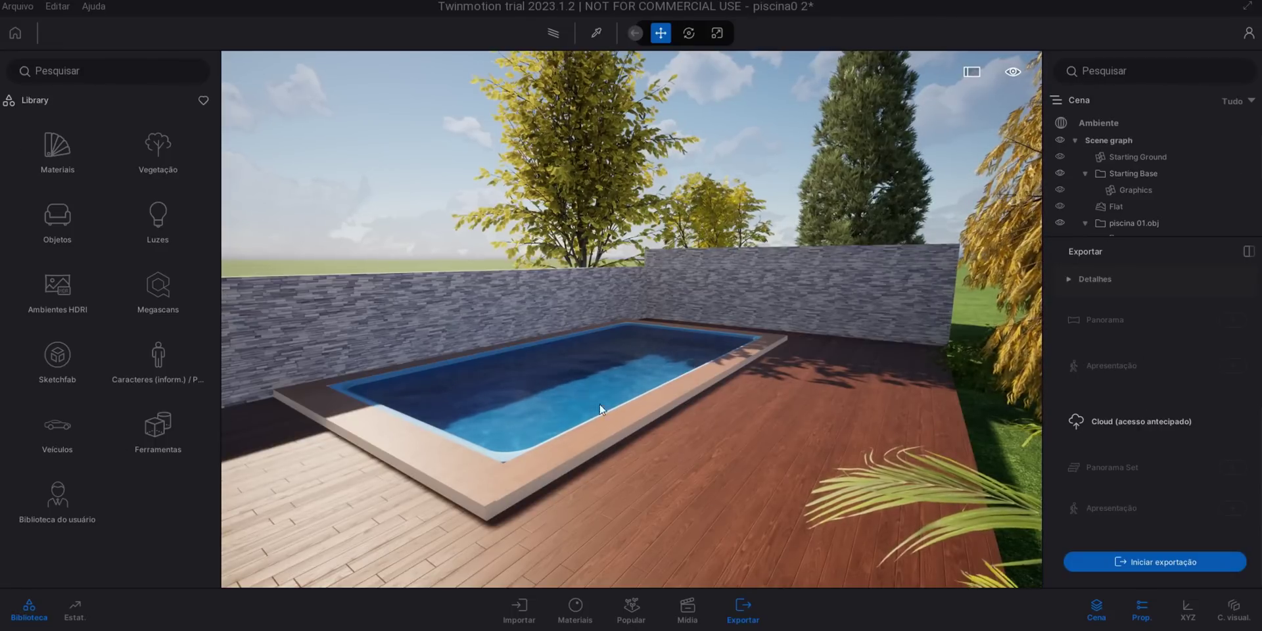
pyautogui.keyDown('shift'); pyautogui.moveTo(699, 414); pyautogui.dragTo(733, 421, button='middle'); pyautogui.keyUp('shift')
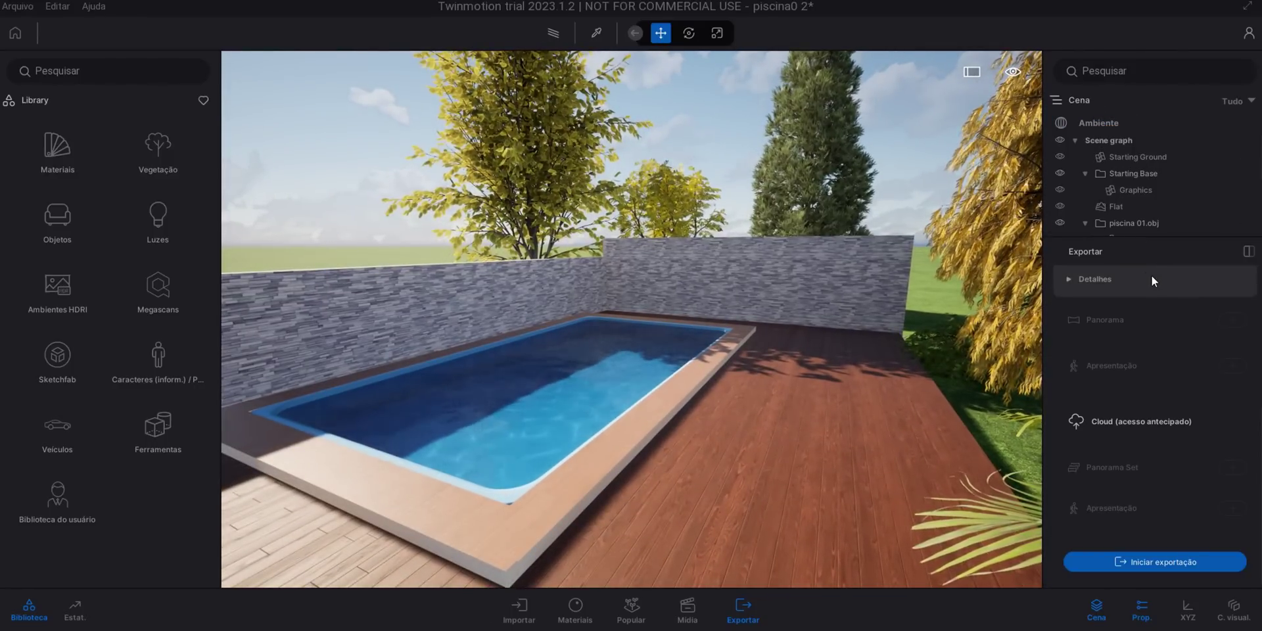
# Look over the video export settings and open the scene's Ambiente settings
pyautogui.scroll(4, 1145, 275)
pyautogui.scroll(1, 1140, 274)
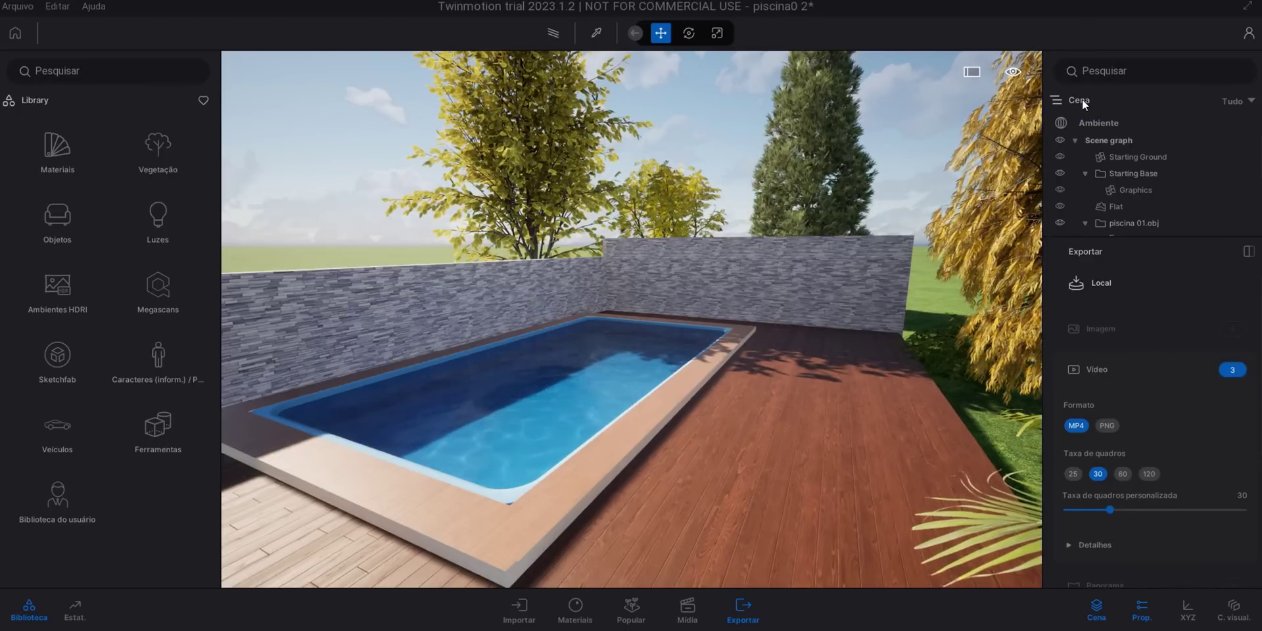
pyautogui.scroll(-4, 1135, 303)
pyautogui.scroll(4, 1127, 300)
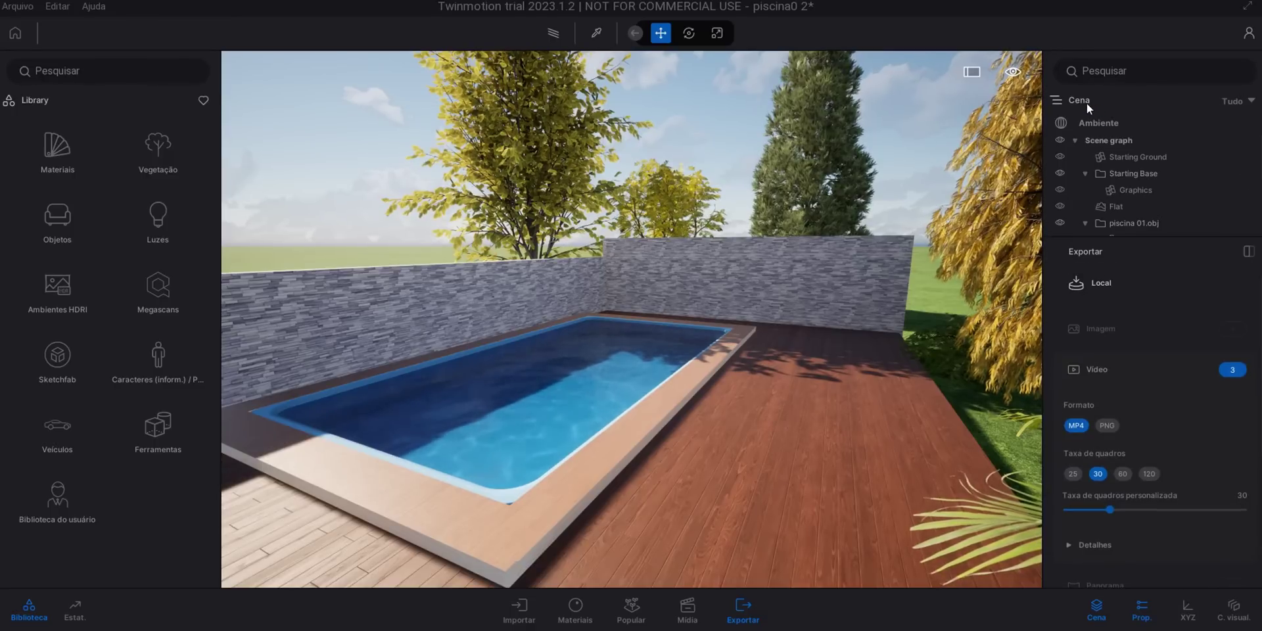
pyautogui.click(1097, 123)
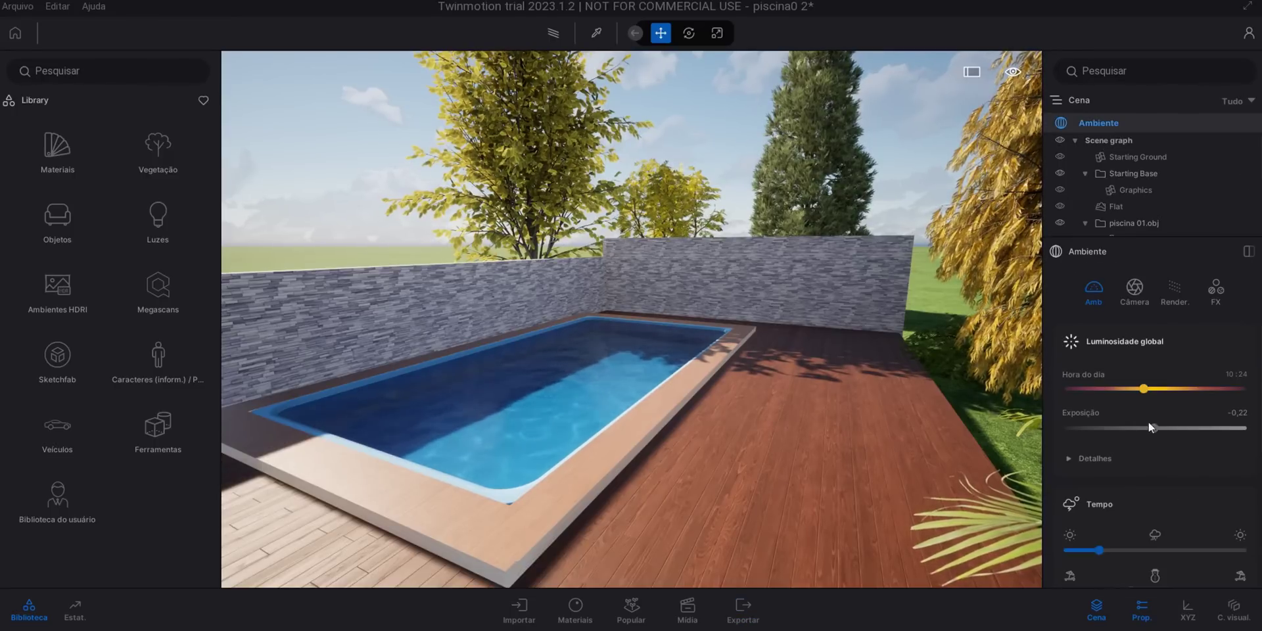